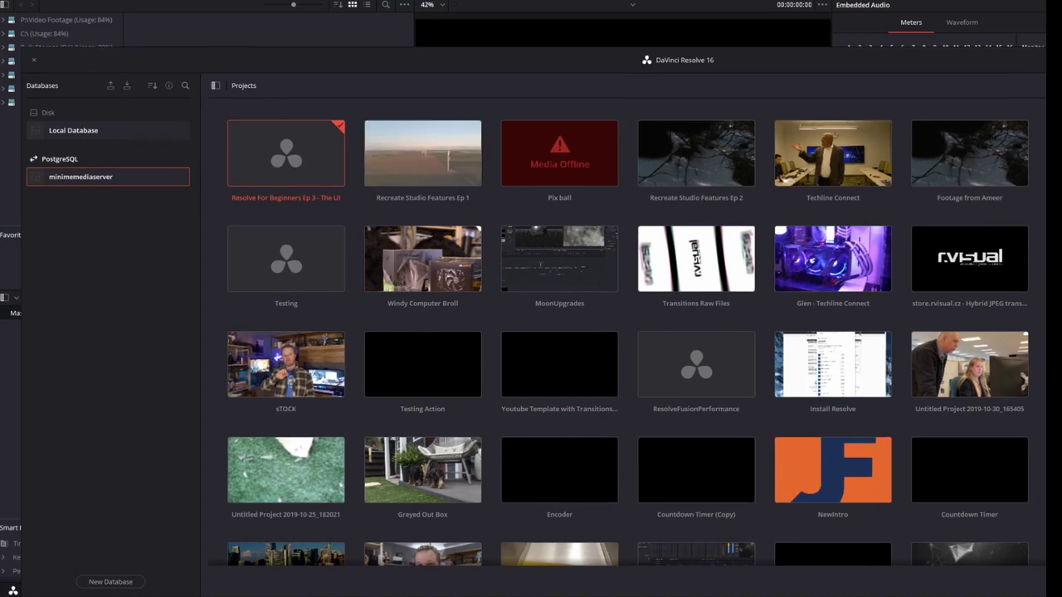
# Open the 'Resolve For Beginners Ep 3 - The UI' project from the Project Manager.
pyautogui.doubleClick(300, 156)
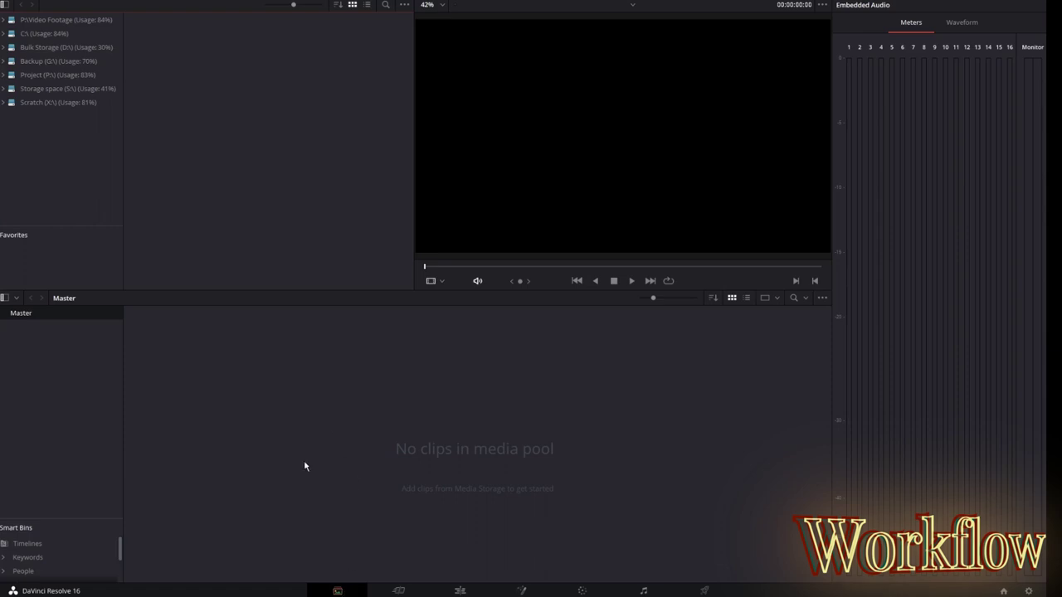
pyautogui.click(399, 590)
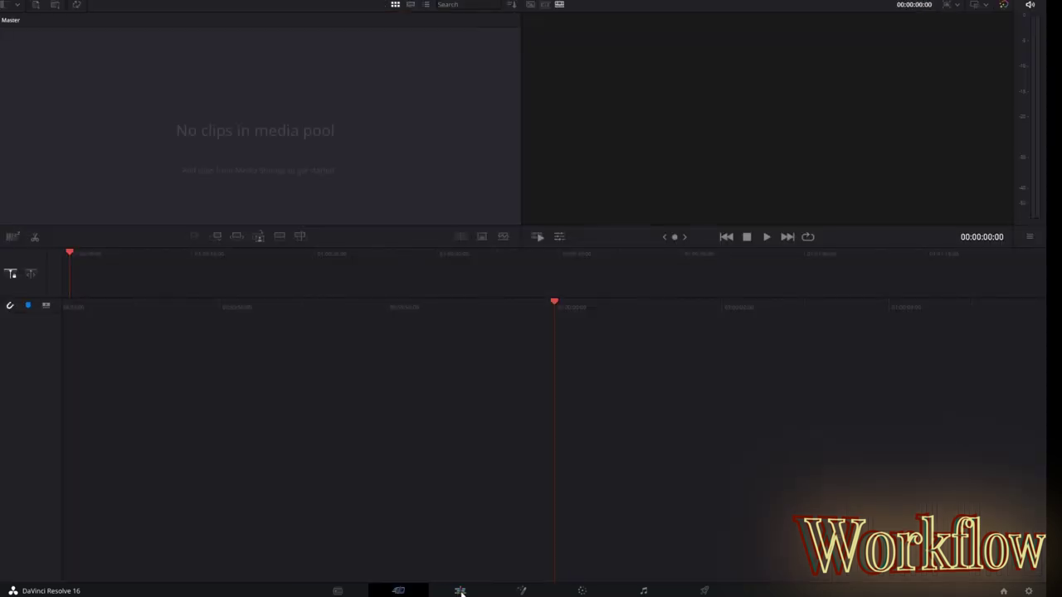
pyautogui.click(460, 591)
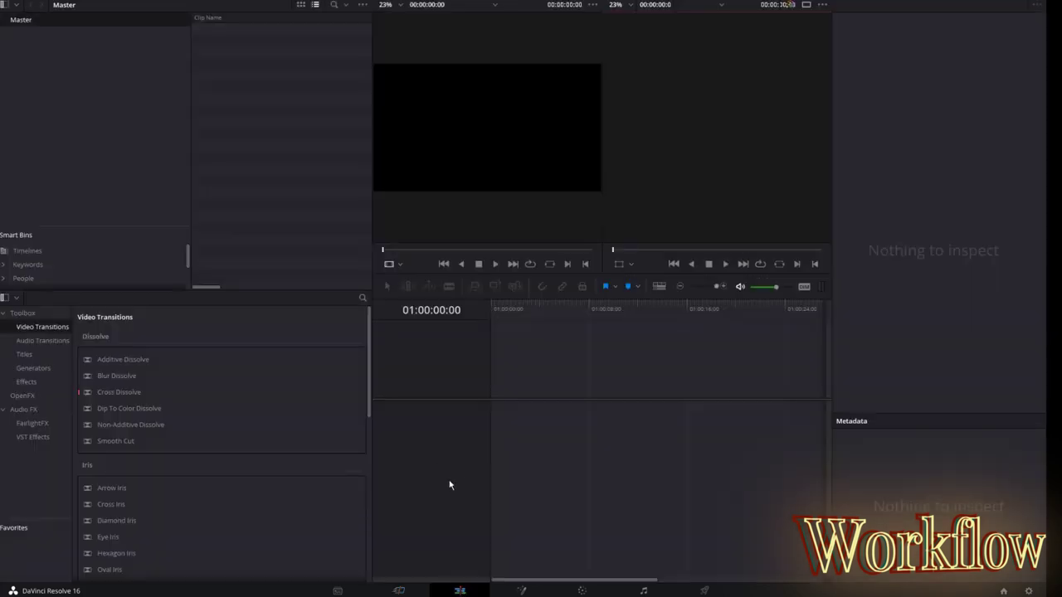
pyautogui.click(524, 590)
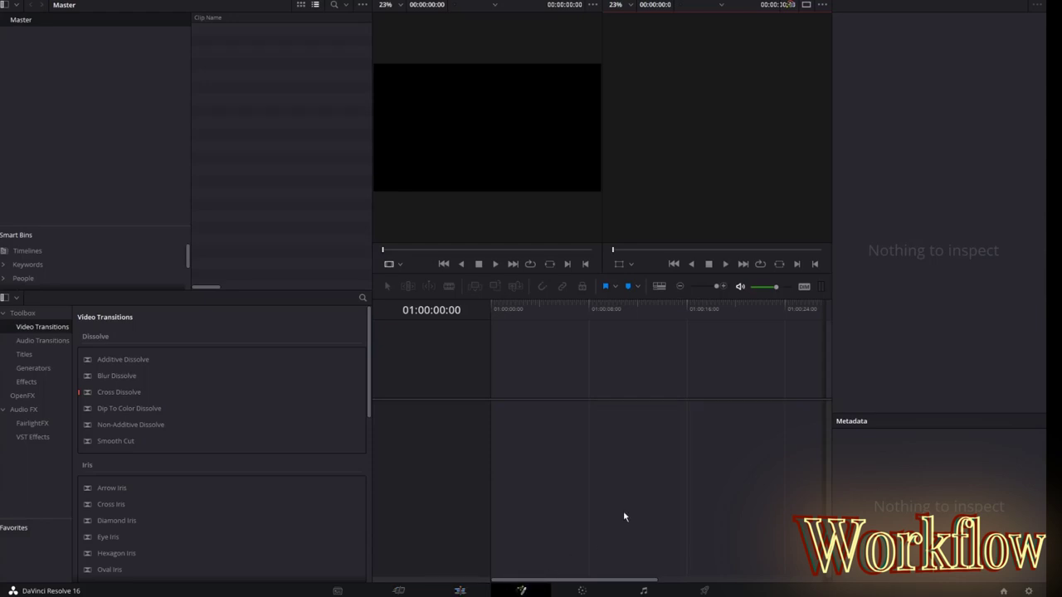
pyautogui.hotkey('shift', '5')
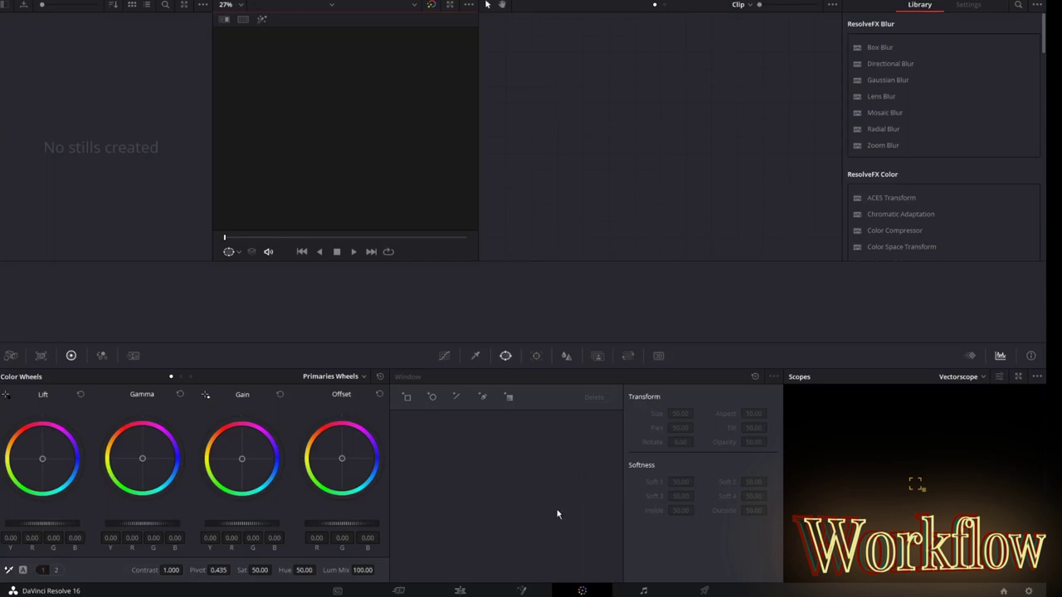
pyautogui.click(643, 590)
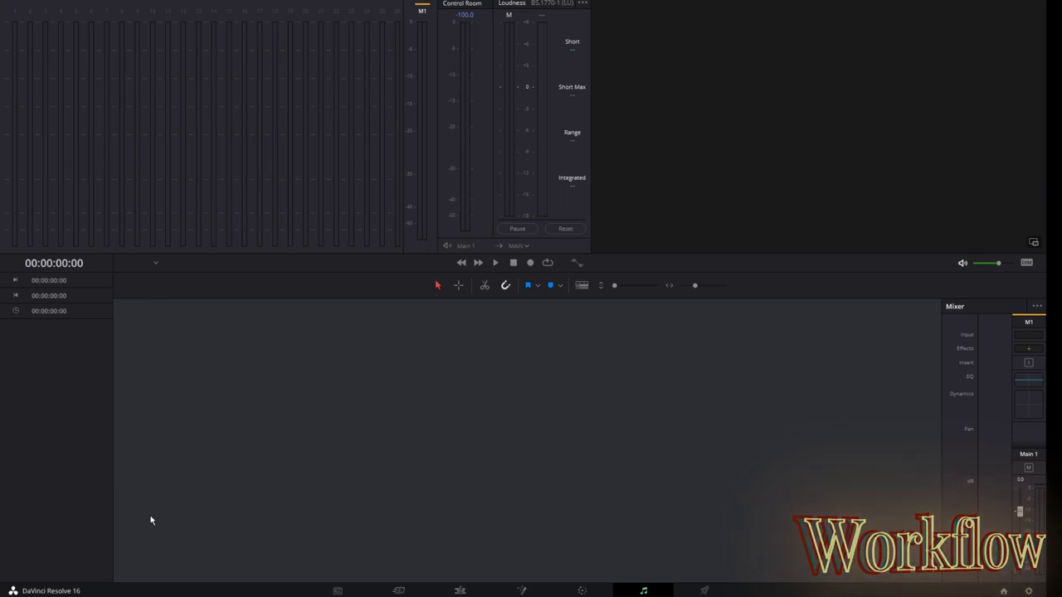
pyautogui.click(704, 588)
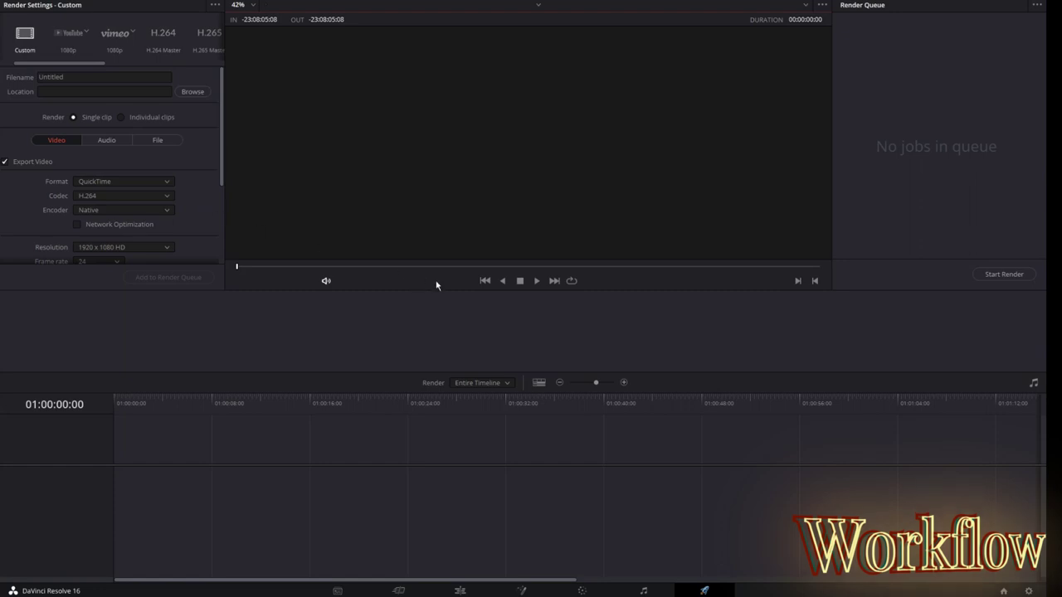
pyautogui.hotkey('shift', '2')
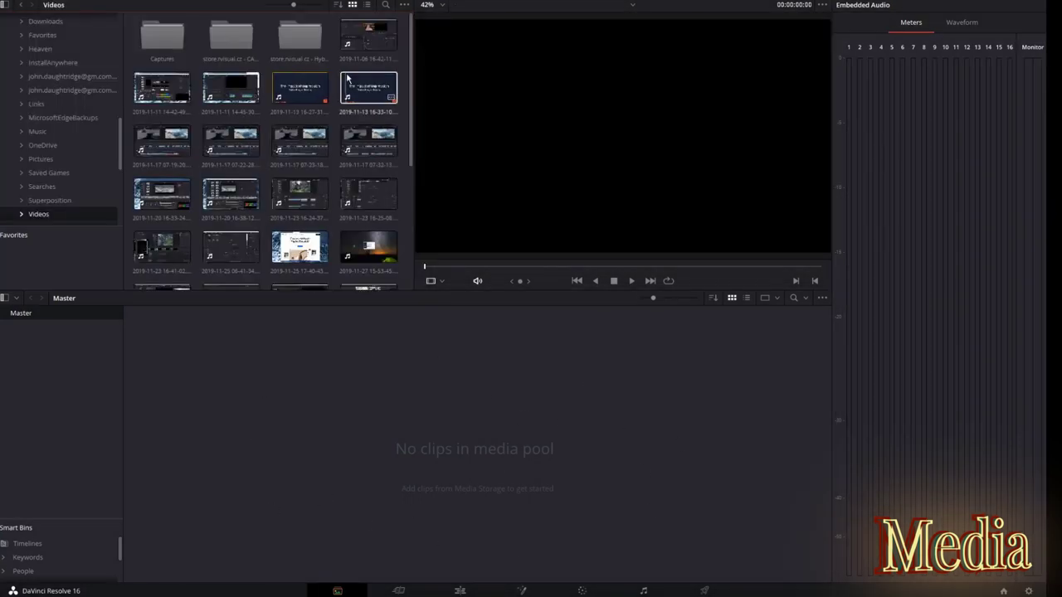
pyautogui.scroll(10, 61, 142)
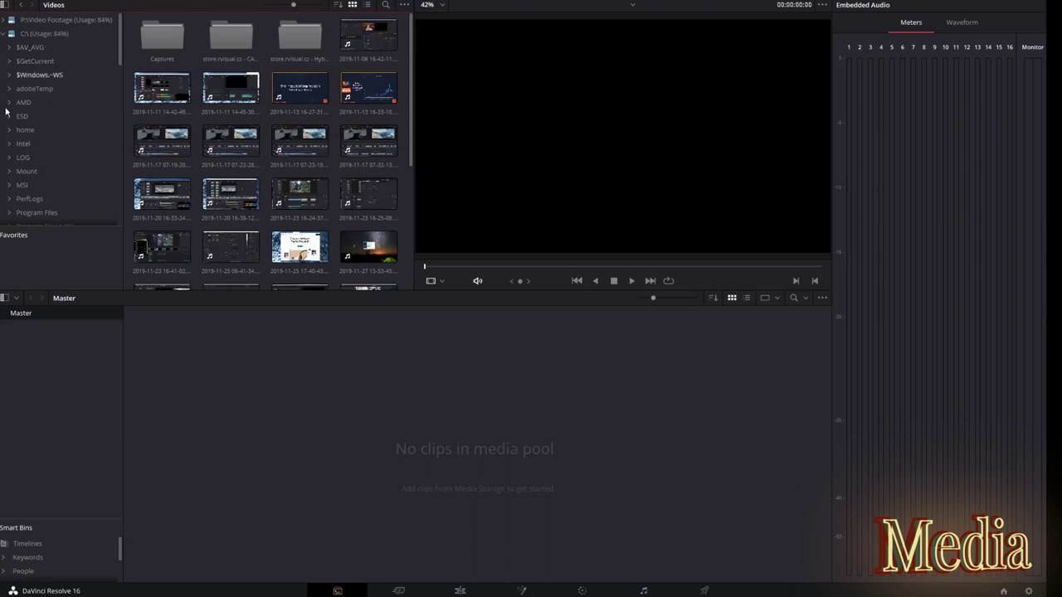
pyautogui.click(5, 35)
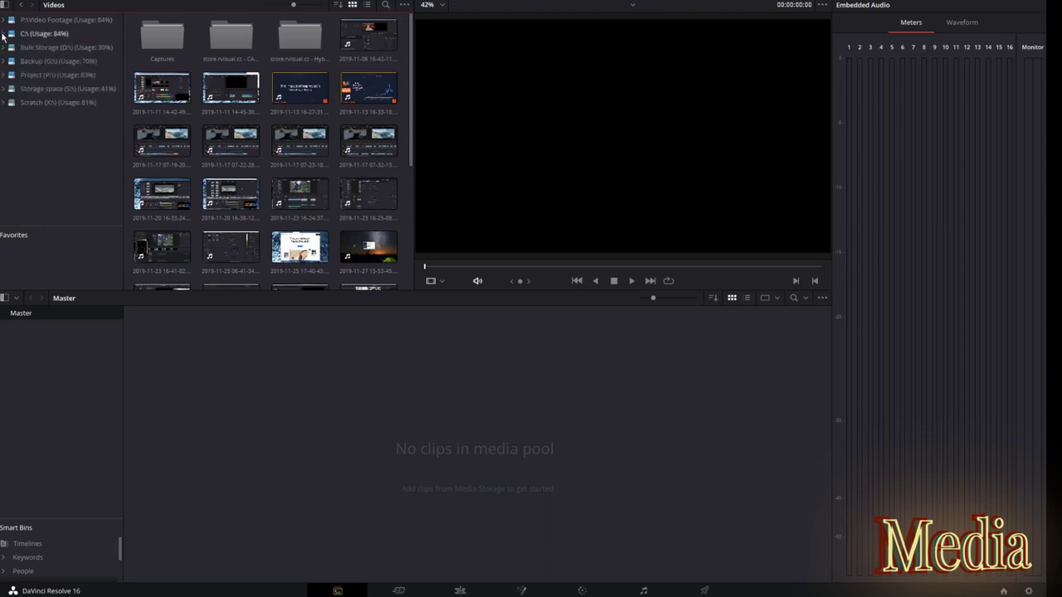
pyautogui.click(377, 35)
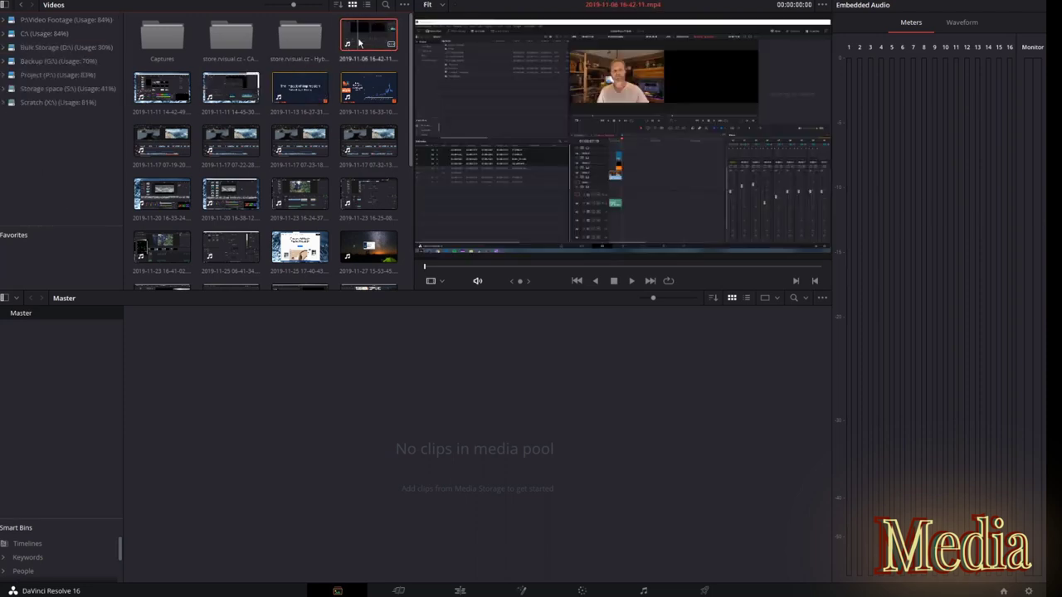
pyautogui.moveTo(358, 41); pyautogui.dragTo(240, 419)
pyautogui.moveTo(161, 87); pyautogui.dragTo(335, 389)
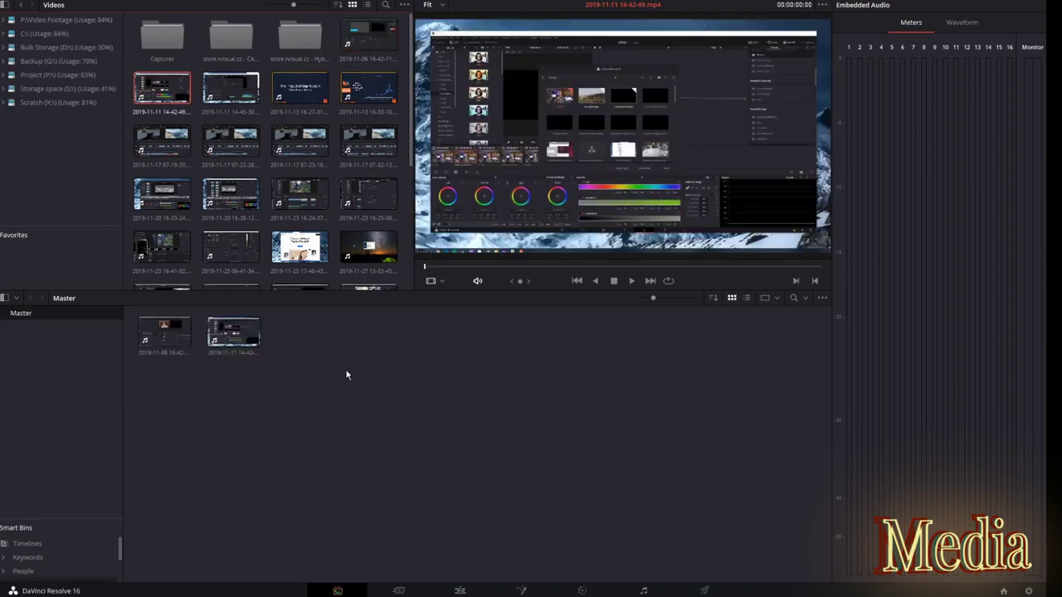
pyautogui.rightClick(346, 375)
# Add a bin named ScreenCaptures and move both screen-recording clips into it.
pyautogui.click(517, 425)
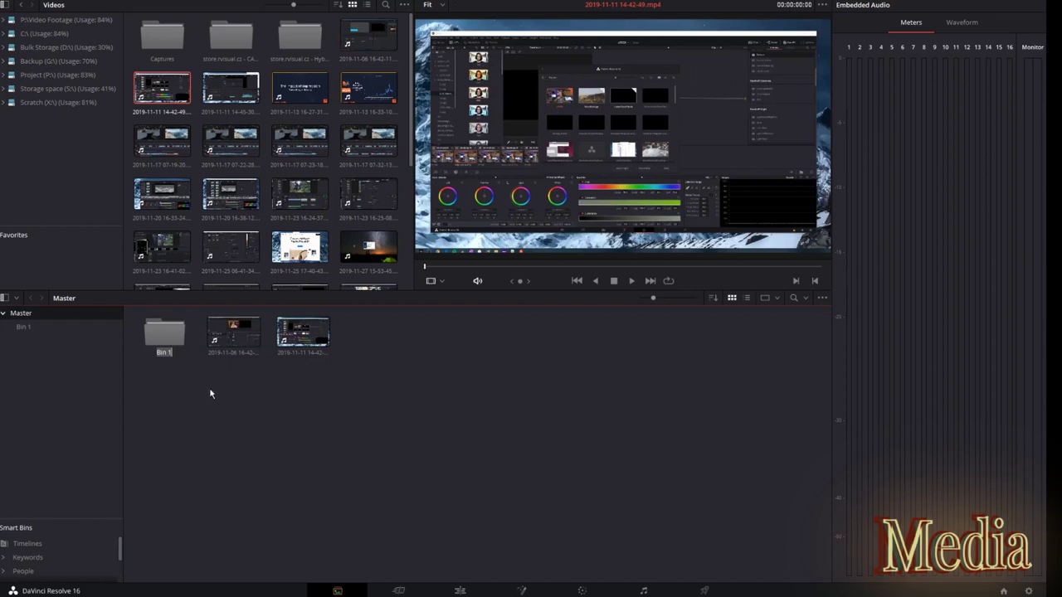
pyautogui.write('Screen')
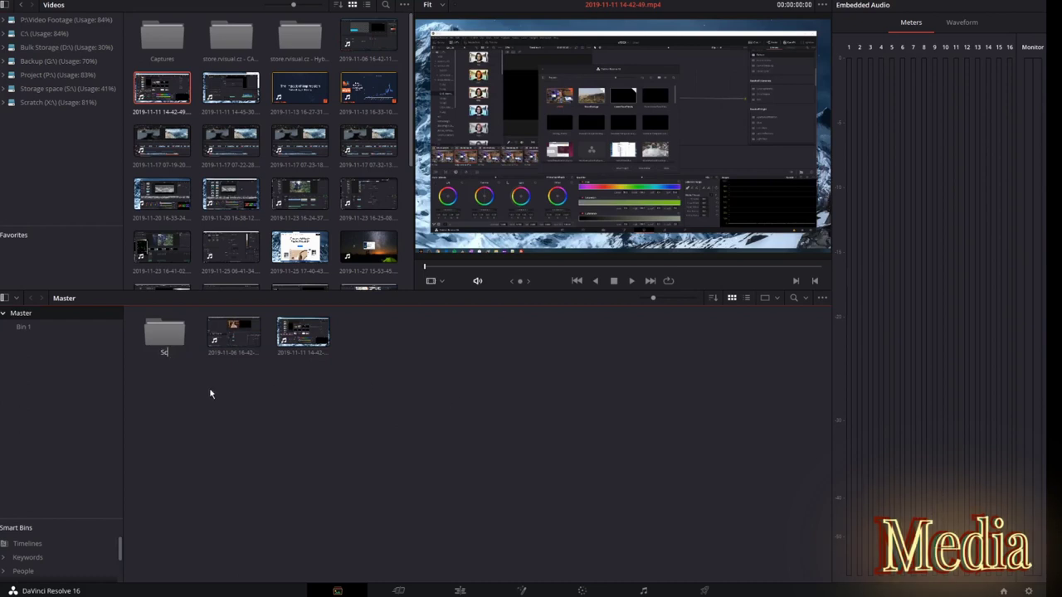
pyautogui.write('Captures')
pyautogui.press('Return')
pyautogui.moveTo(209, 338); pyautogui.dragTo(166, 333)
pyautogui.moveTo(232, 336); pyautogui.dragTo(168, 332)
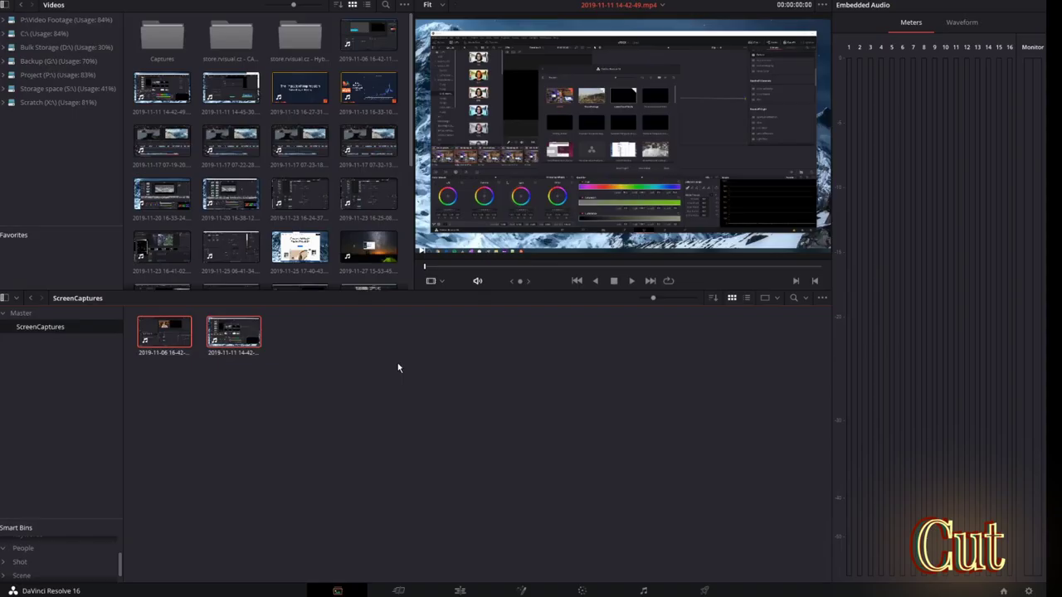
# Look at the Cut and Edit pages, widen the Master bin's clip list, then return to Cut.
pyautogui.click(343, 381)
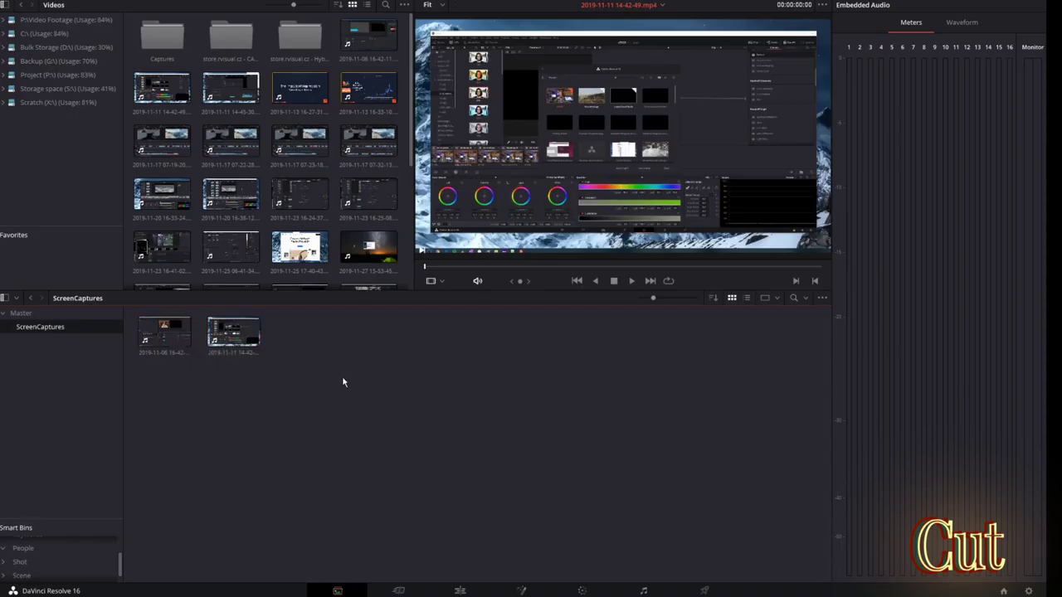
pyautogui.click(399, 591)
pyautogui.click(460, 590)
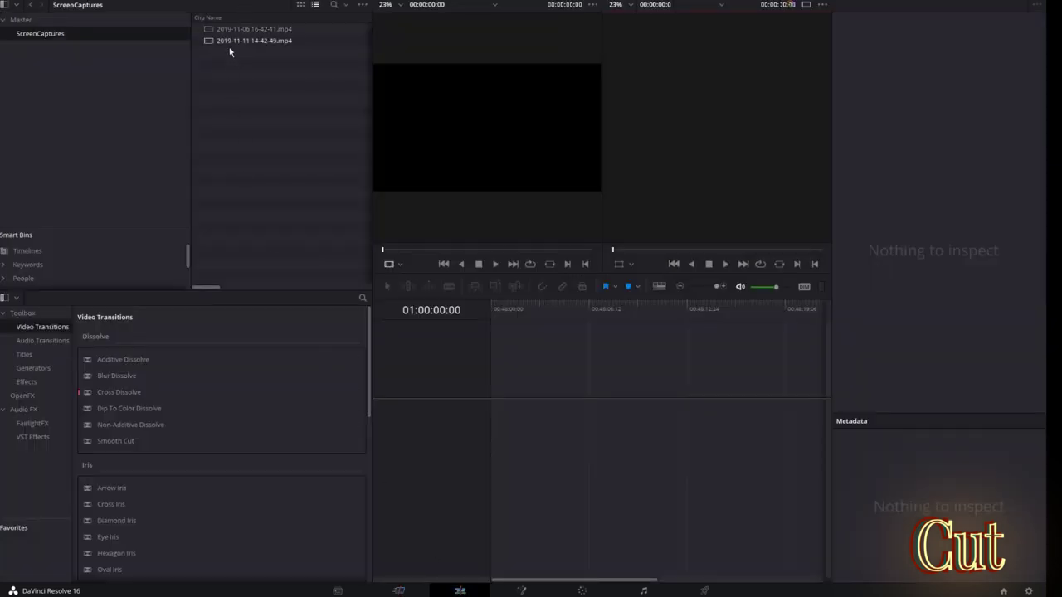
pyautogui.click(21, 19)
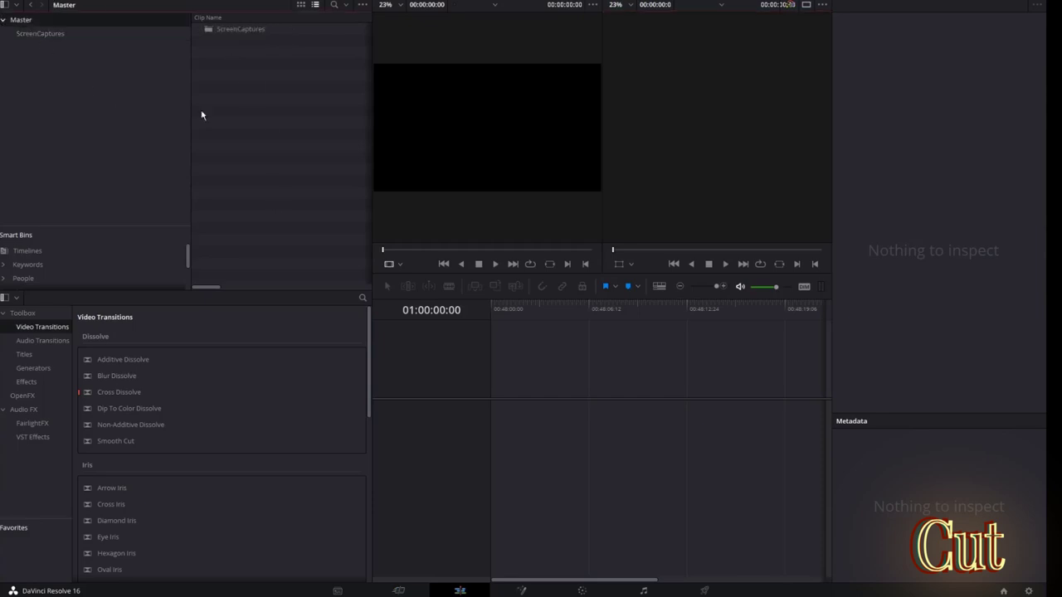
pyautogui.moveTo(192, 125); pyautogui.dragTo(99, 125)
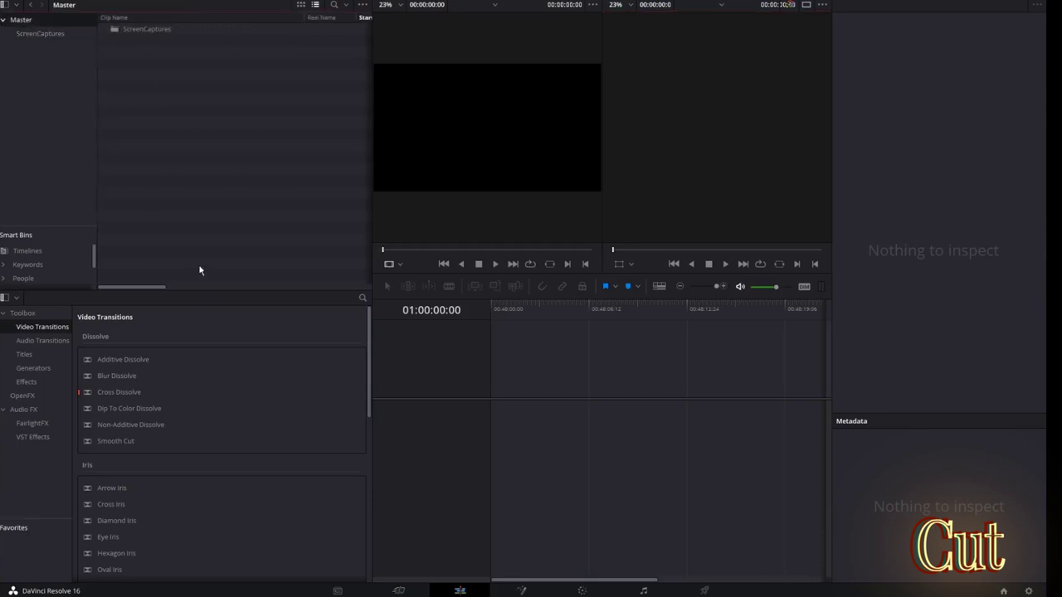
pyautogui.click(400, 591)
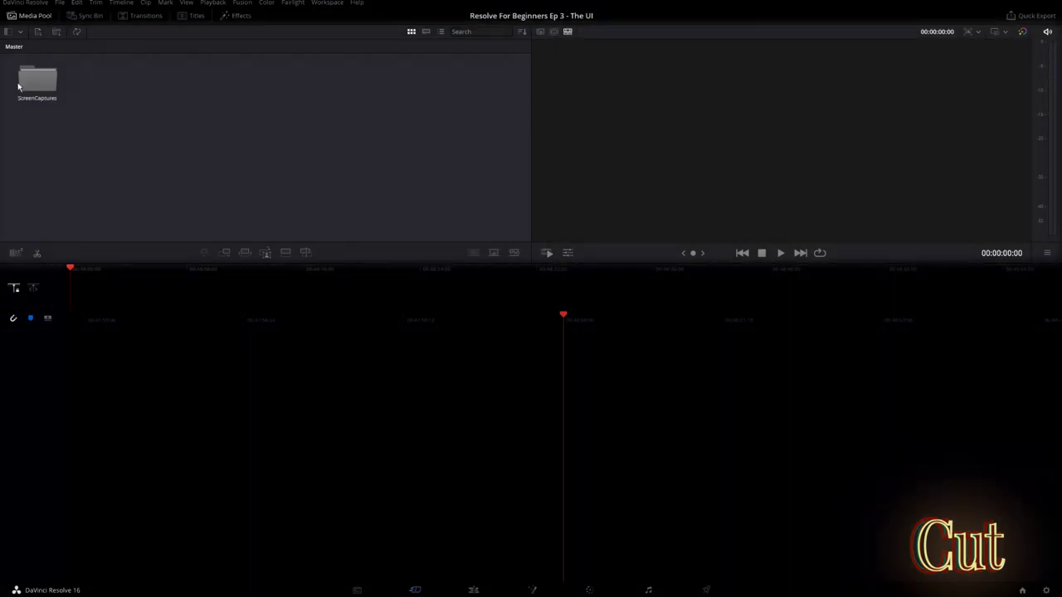
# Open the ScreenCaptures bin and compare the Source Tape, Source Clip and Timeline viewer modes.
pyautogui.doubleClick(37, 79)
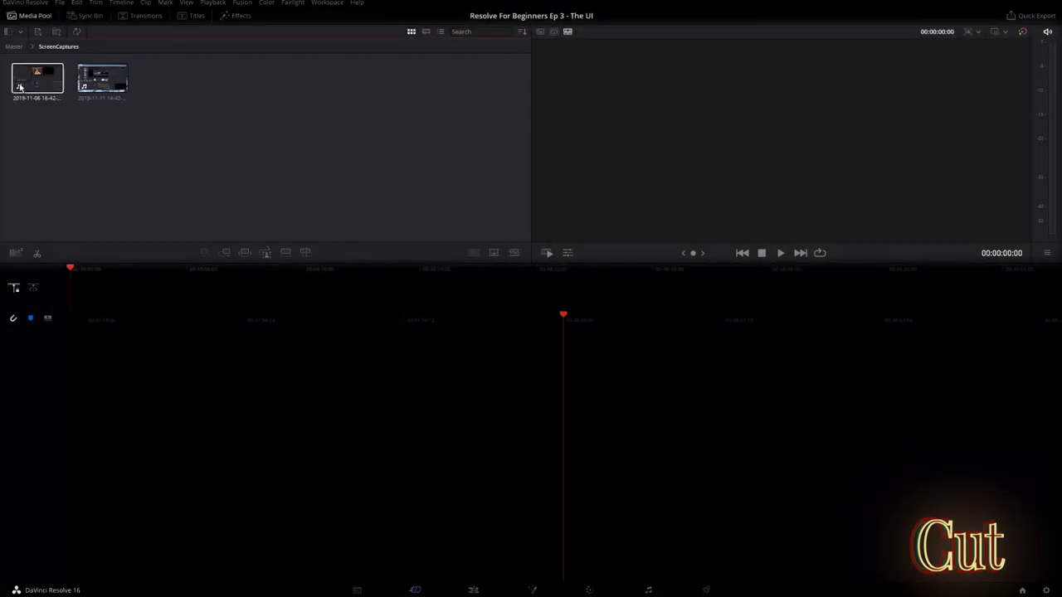
pyautogui.click(98, 78)
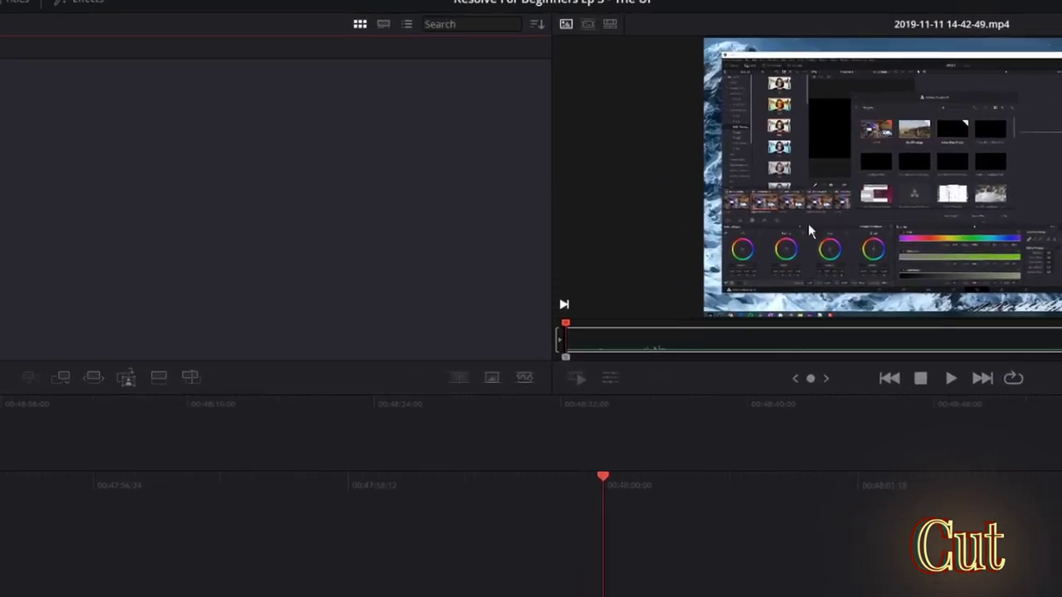
pyautogui.click(606, 53)
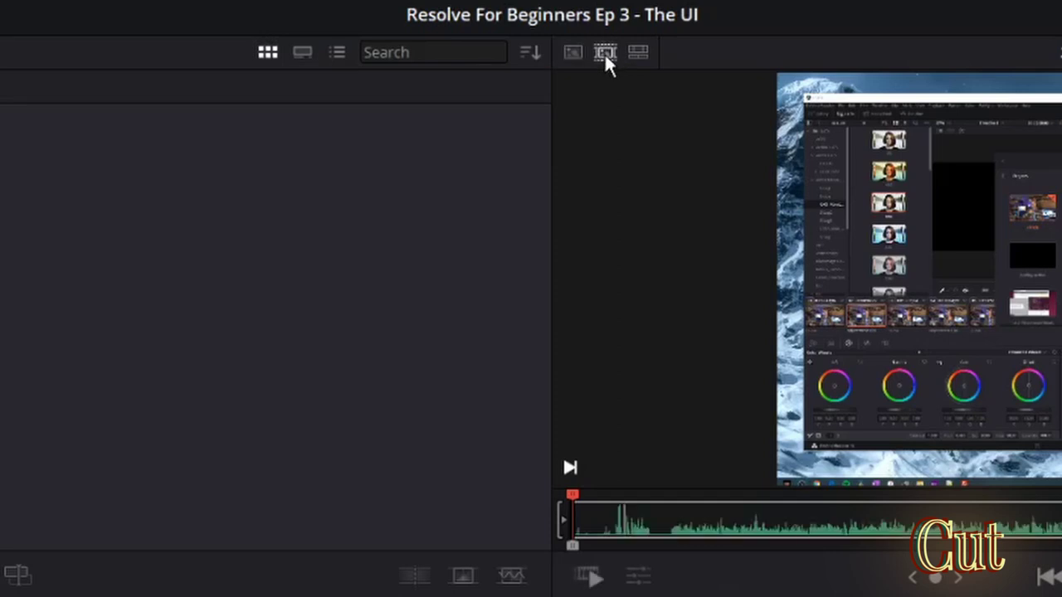
pyautogui.click(638, 53)
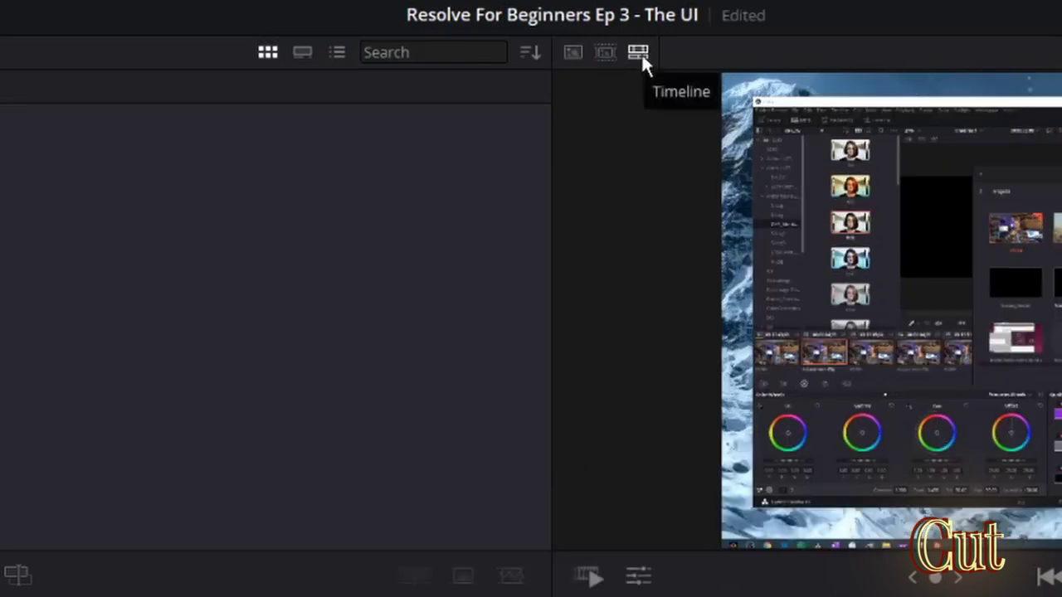
pyautogui.click(571, 52)
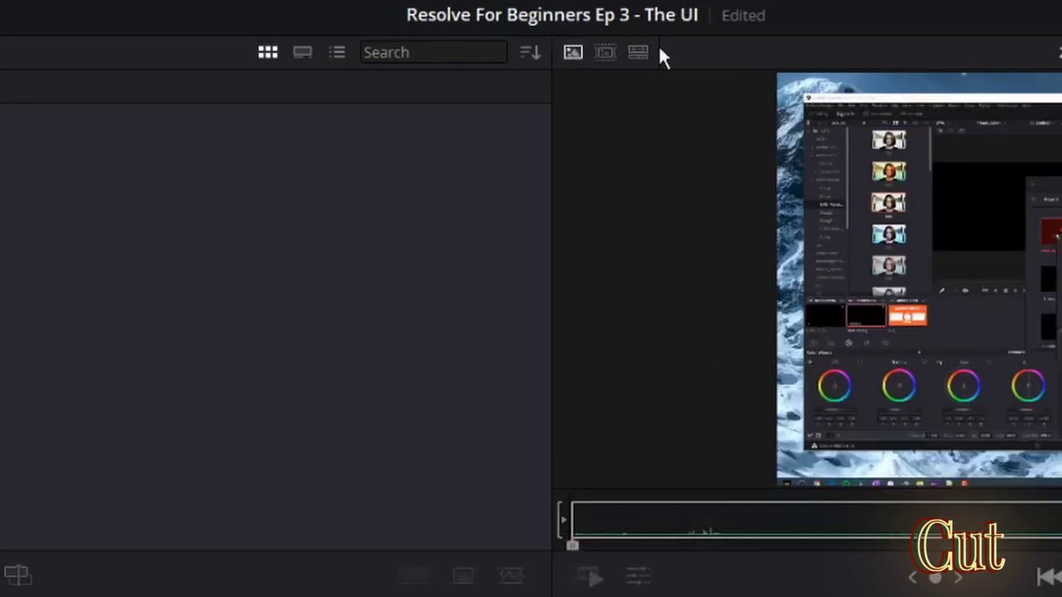
pyautogui.click(637, 51)
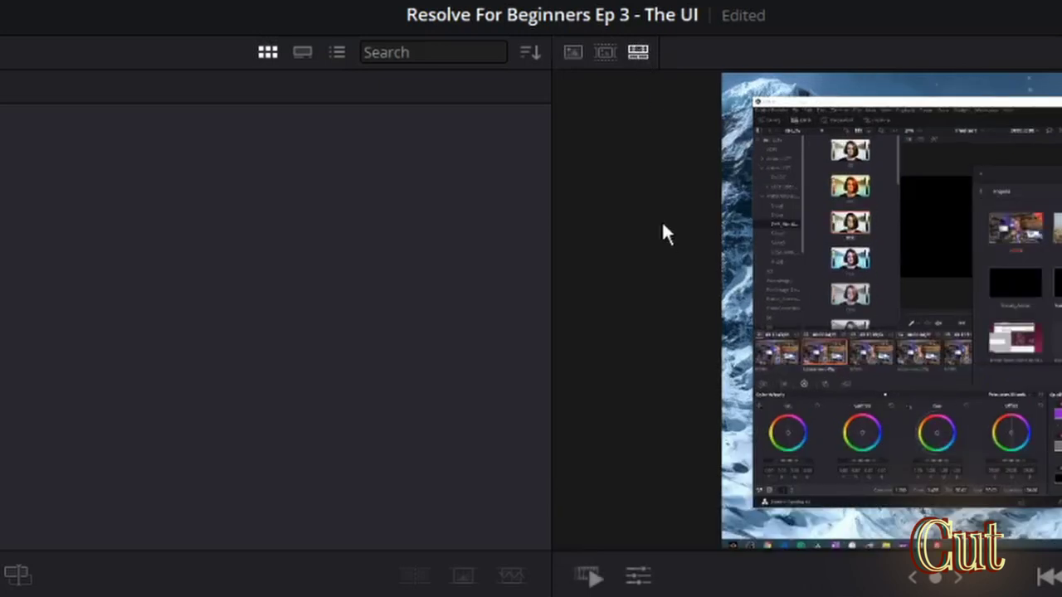
pyautogui.click(603, 51)
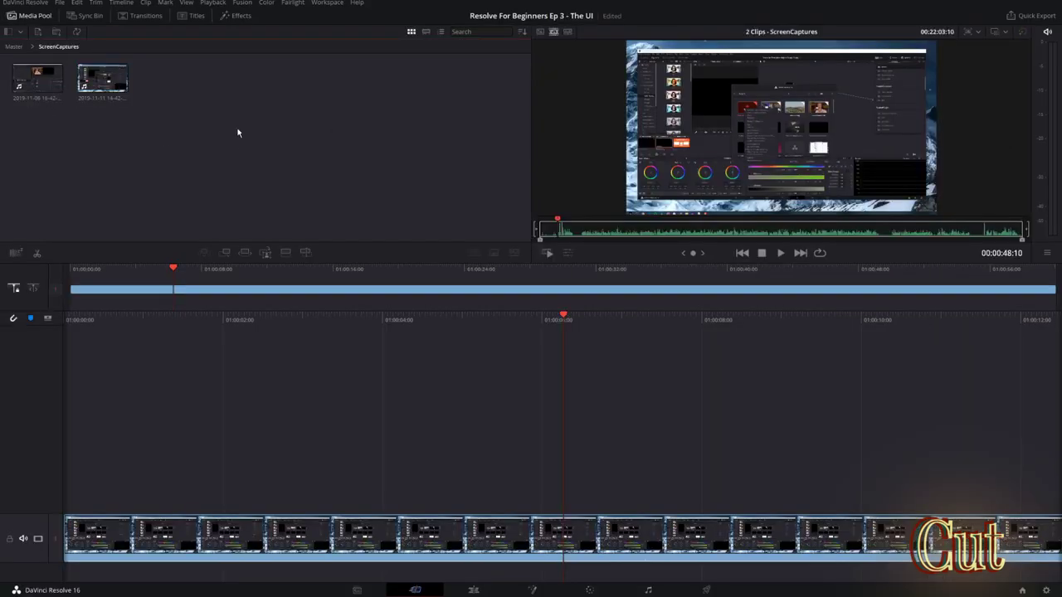
# Scrub the two-clip source tape to its start, then to about 00:00:20:00.
pyautogui.moveTo(237, 133); pyautogui.dragTo(30, 48)
pyautogui.click(176, 116)
pyautogui.moveTo(558, 220); pyautogui.dragTo(795, 228)
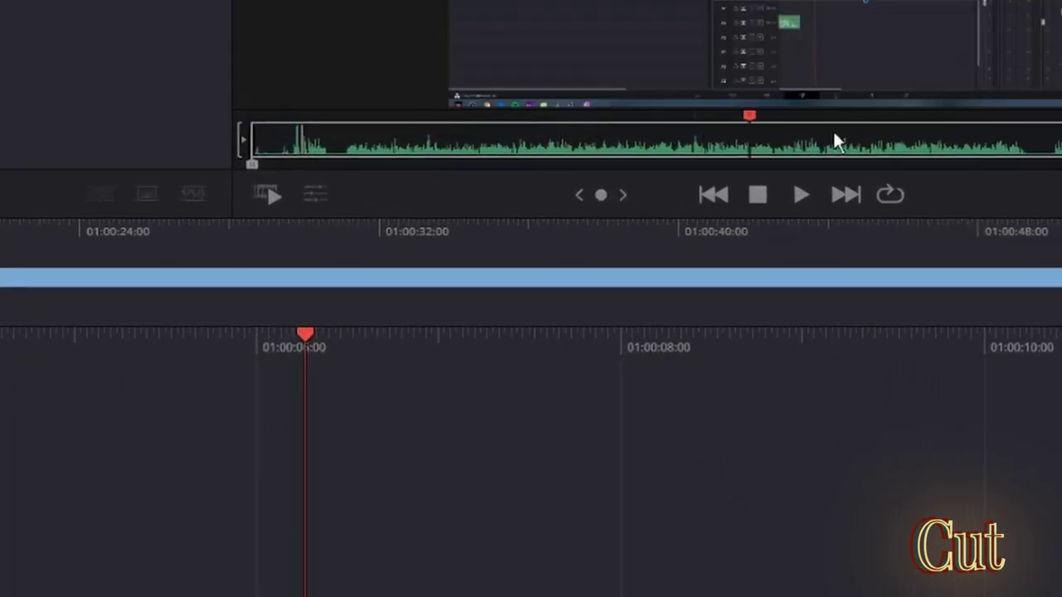
pyautogui.moveTo(834, 136); pyautogui.dragTo(270, 153)
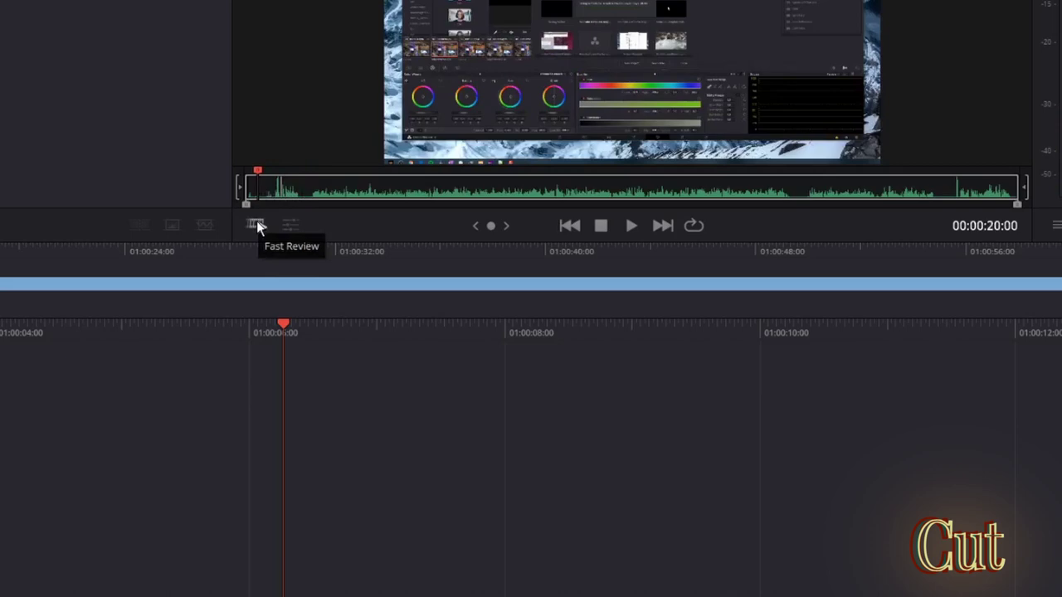
# Play the source tape at fast review speed, then deselect the media pool clip.
pyautogui.click(256, 223)
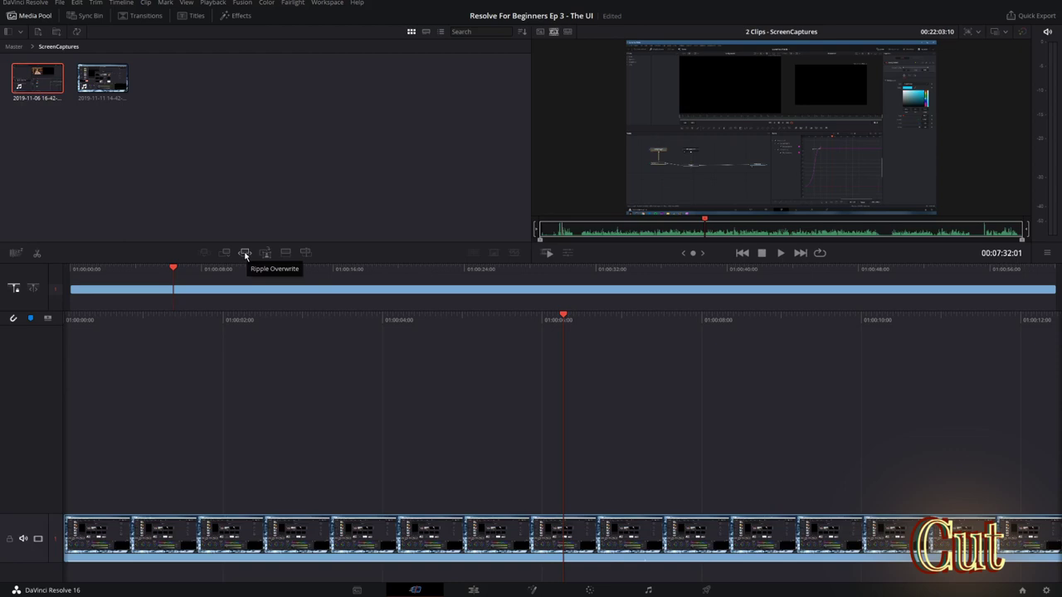
pyautogui.click(711, 130)
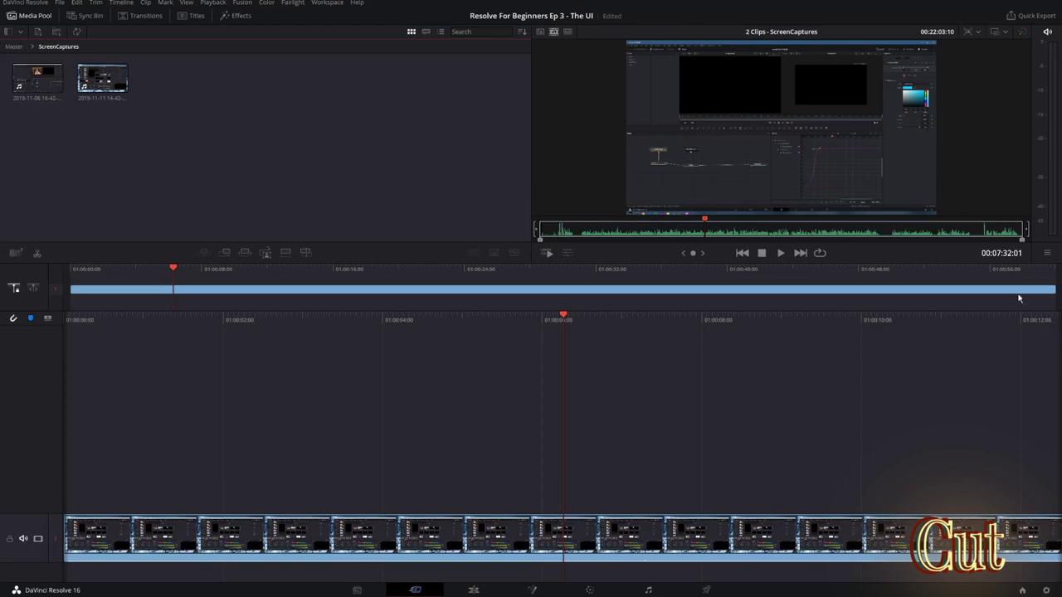
pyautogui.hotkey('shift', 'F12')
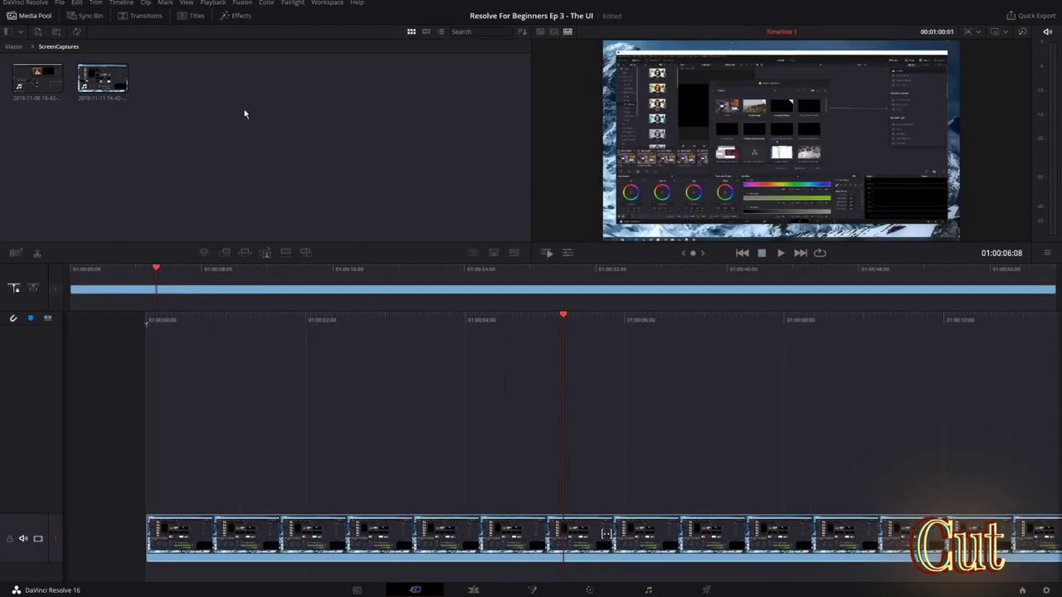
pyautogui.hotkey('ctrl', 'z')
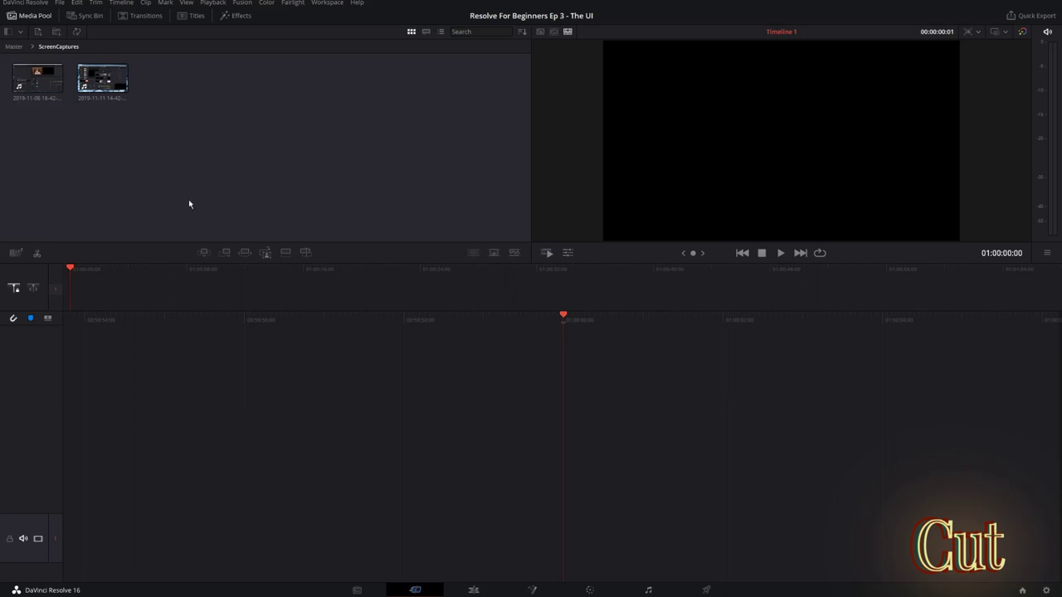
pyautogui.moveTo(102, 80); pyautogui.dragTo(345, 423)
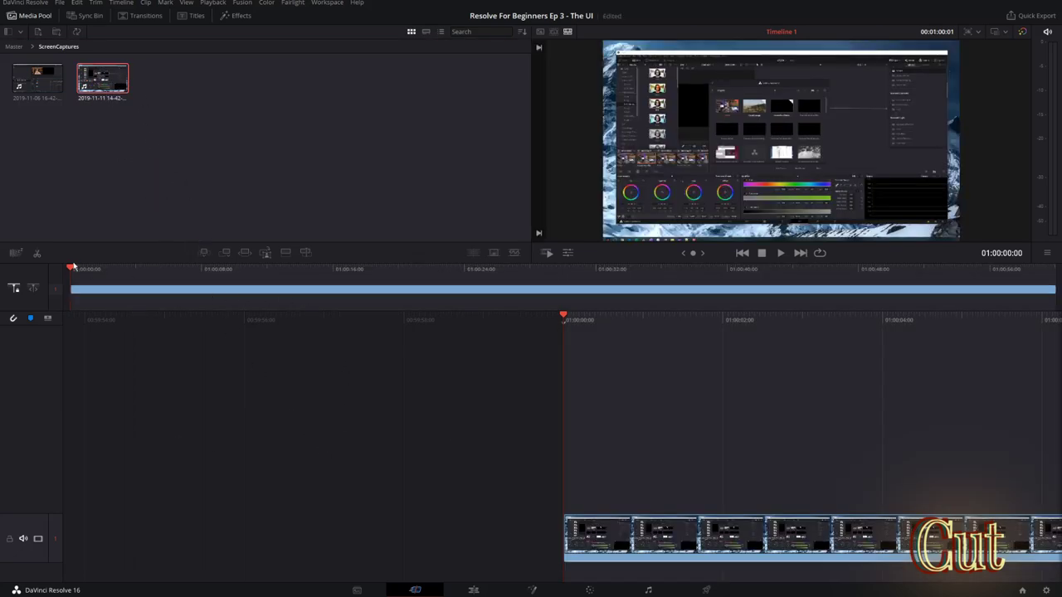
# Stack the first clip on a track above the existing clip and scrub through the edit.
pyautogui.moveTo(71, 269)
pyautogui.mouseDown()
pyautogui.moveTo(755, 270)
pyautogui.moveTo(1037, 282)
pyautogui.moveTo(70, 274)
pyautogui.mouseUp()
pyautogui.moveTo(73, 271); pyautogui.dragTo(378, 281)
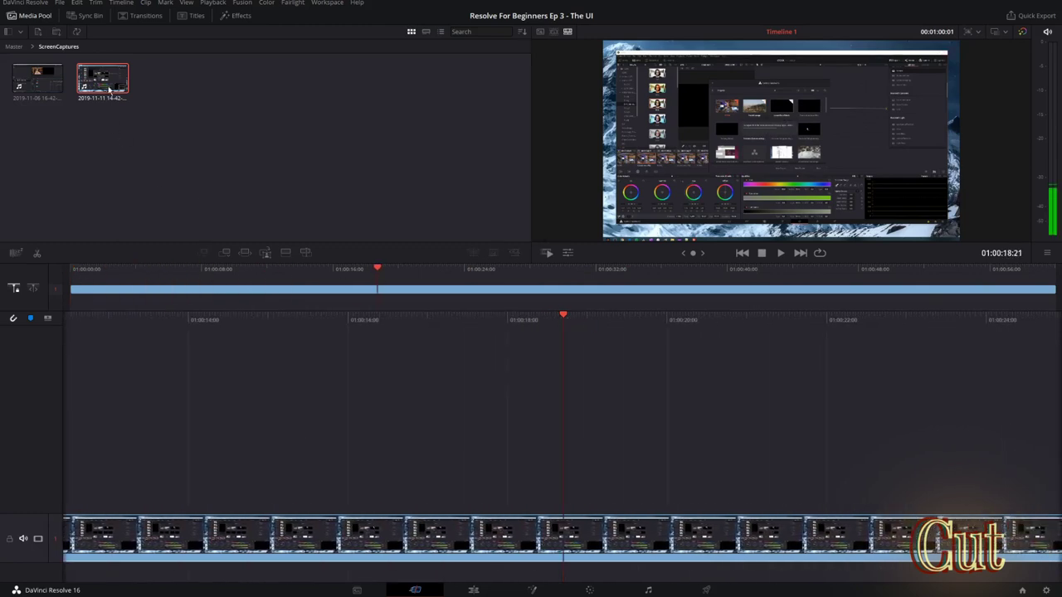
pyautogui.moveTo(37, 79); pyautogui.dragTo(145, 476)
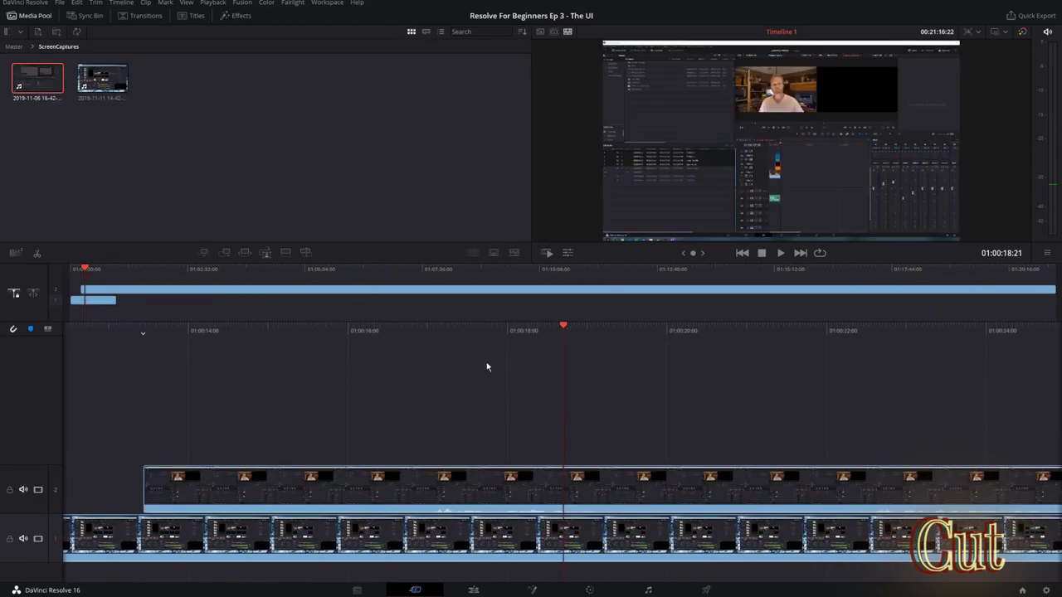
pyautogui.click(93, 307)
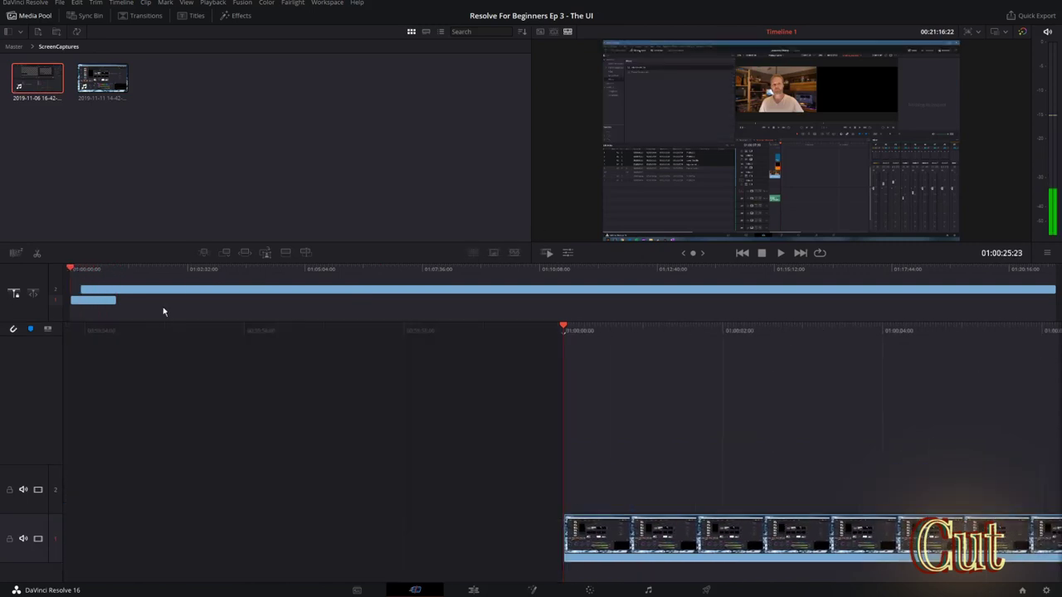
pyautogui.click(155, 314)
pyautogui.press('Home')
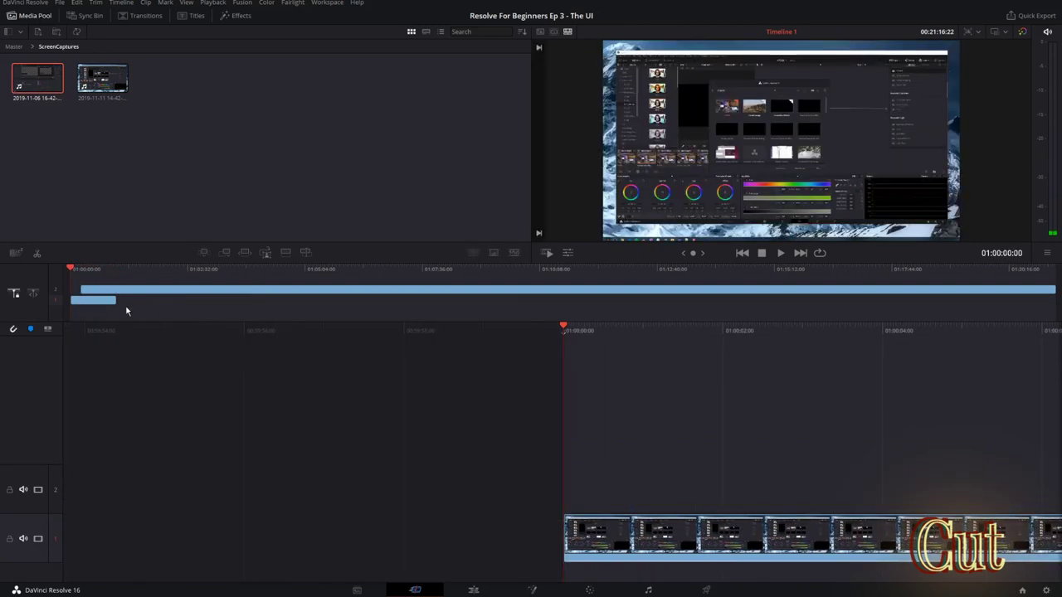
pyautogui.moveTo(71, 270); pyautogui.dragTo(102, 271)
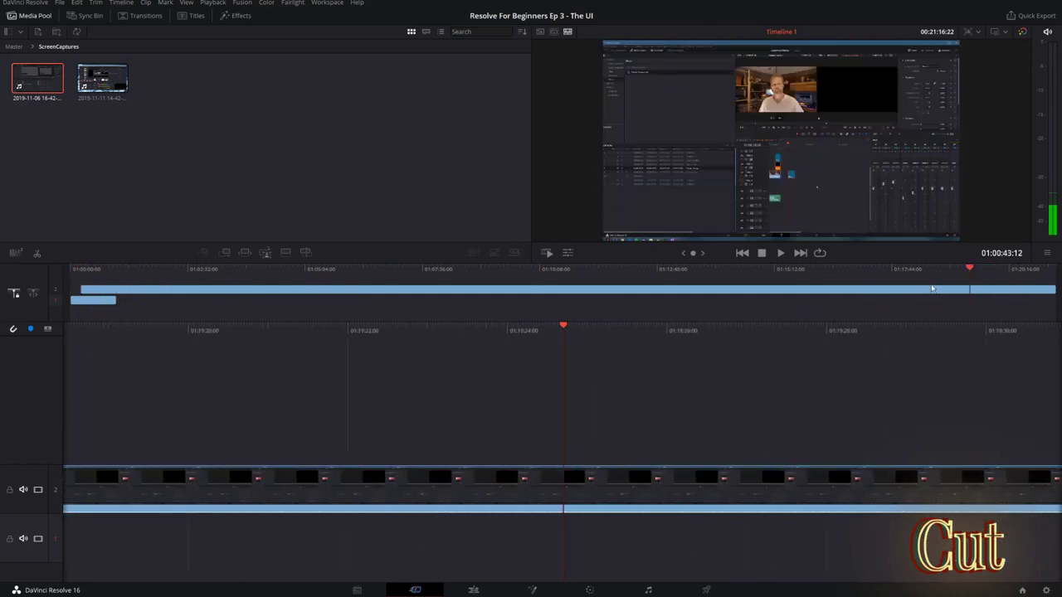
pyautogui.press('Home')
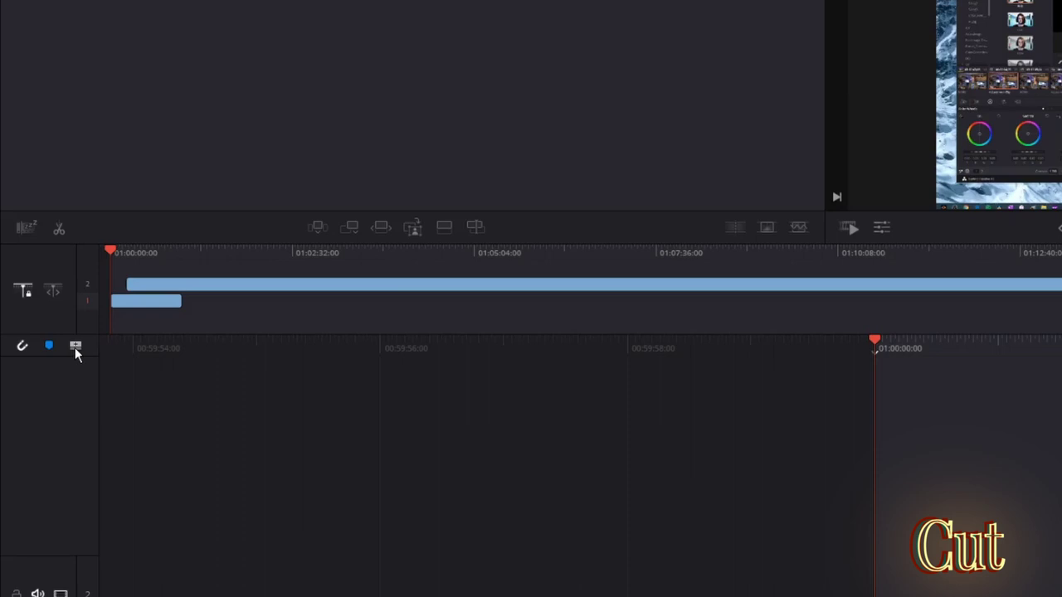
# Add a third video track, drop a marker at about 01:00:06, and go to the Edit page.
pyautogui.click(75, 347)
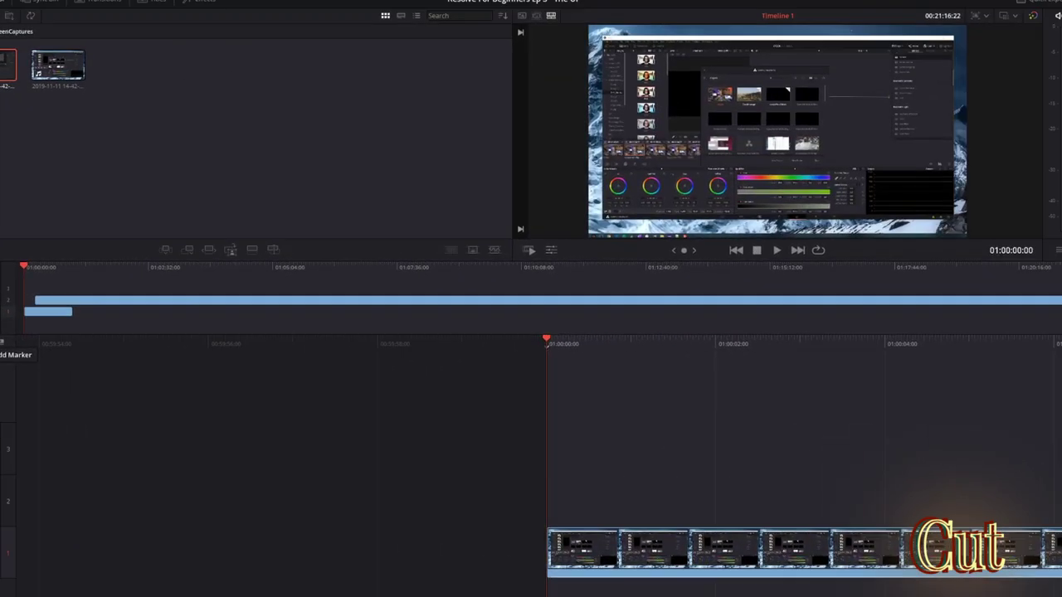
pyautogui.moveTo(664, 347); pyautogui.dragTo(261, 345)
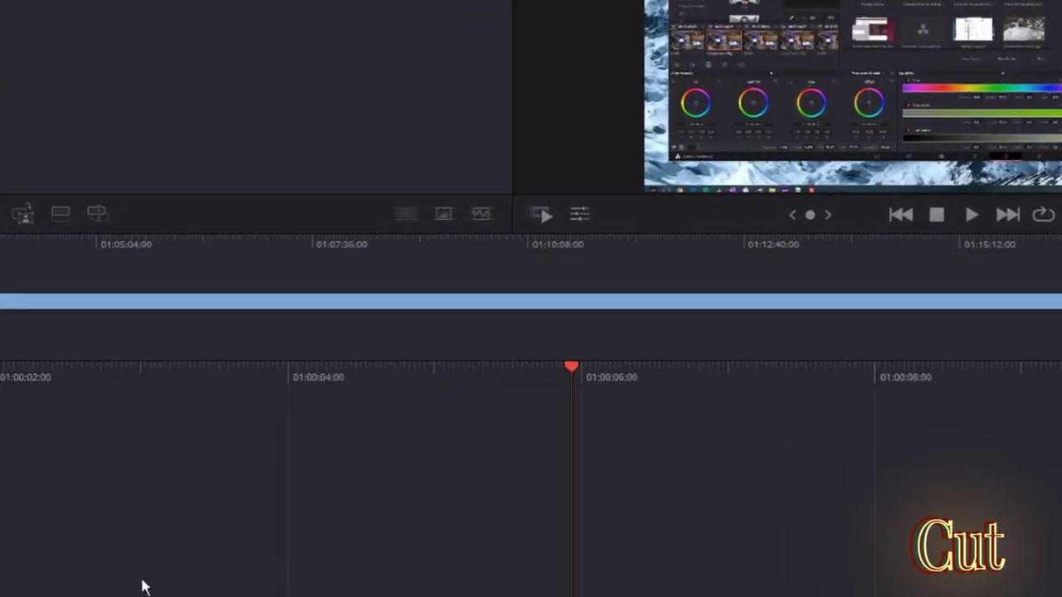
pyautogui.press('m')
pyautogui.press('m')
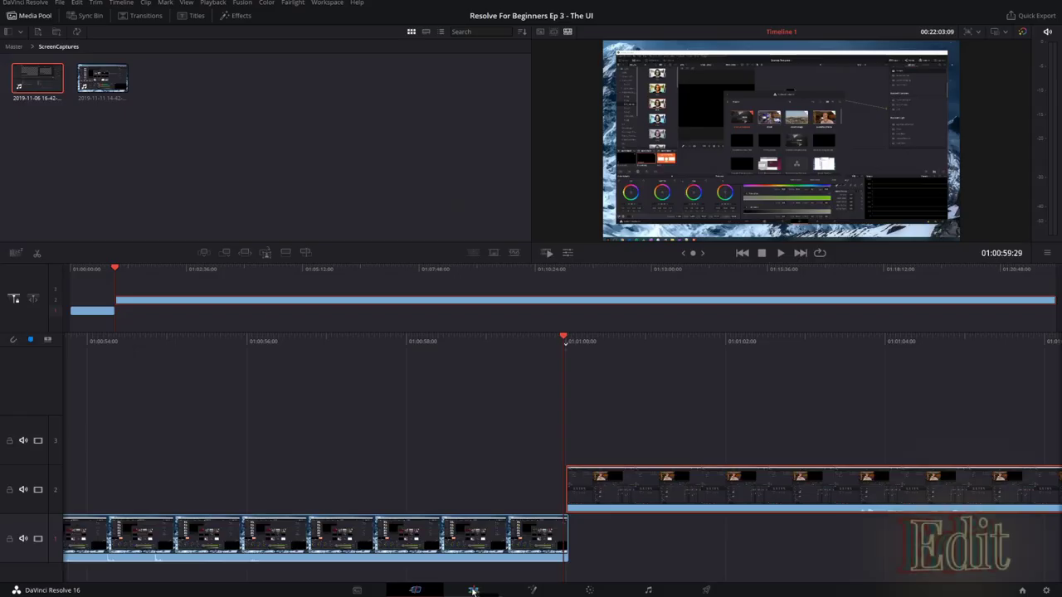
pyautogui.click(472, 590)
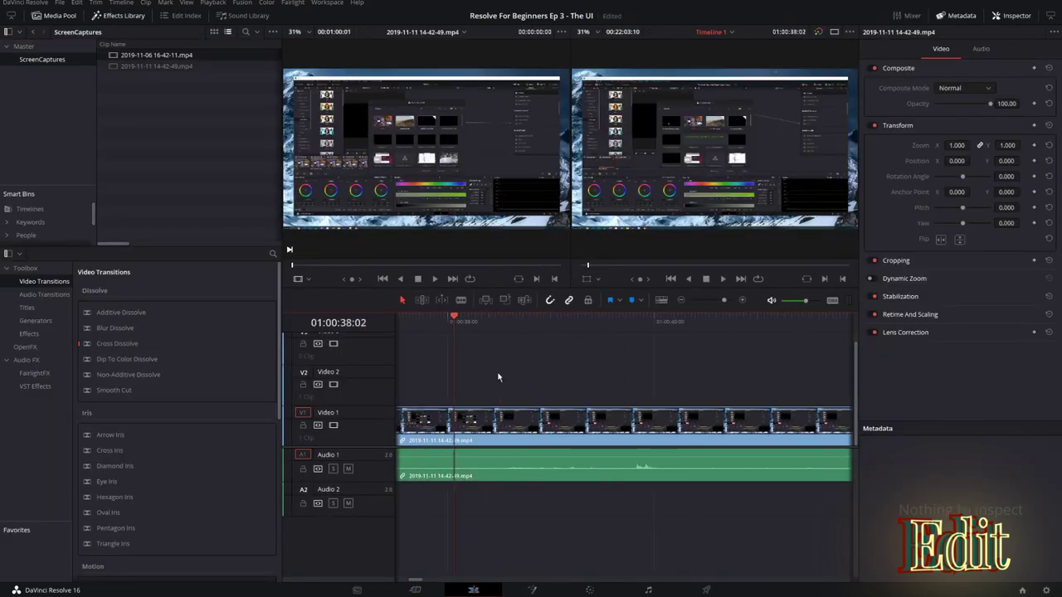
pyautogui.click(415, 589)
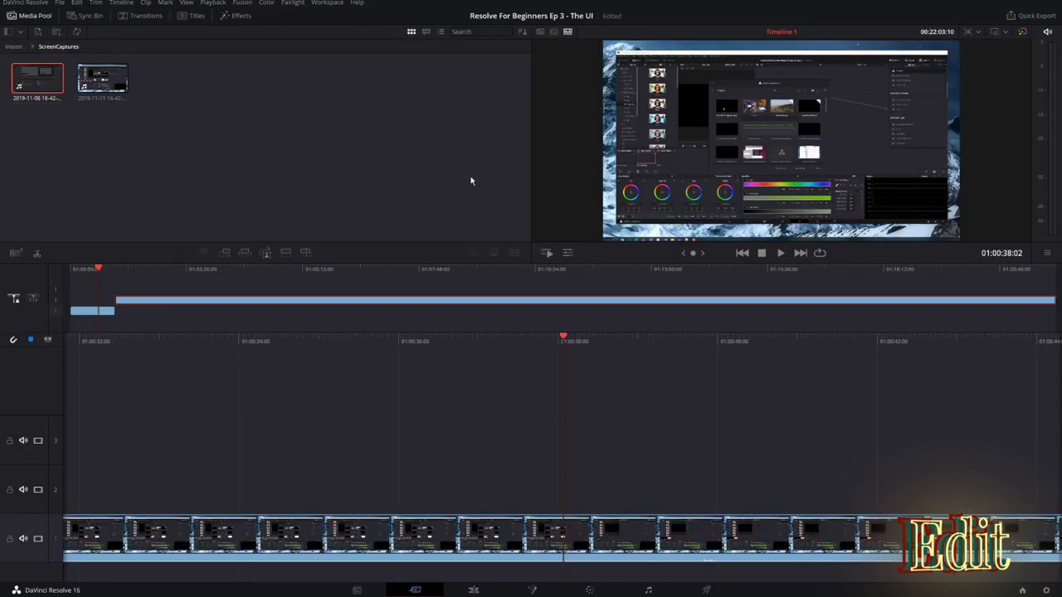
pyautogui.click(474, 590)
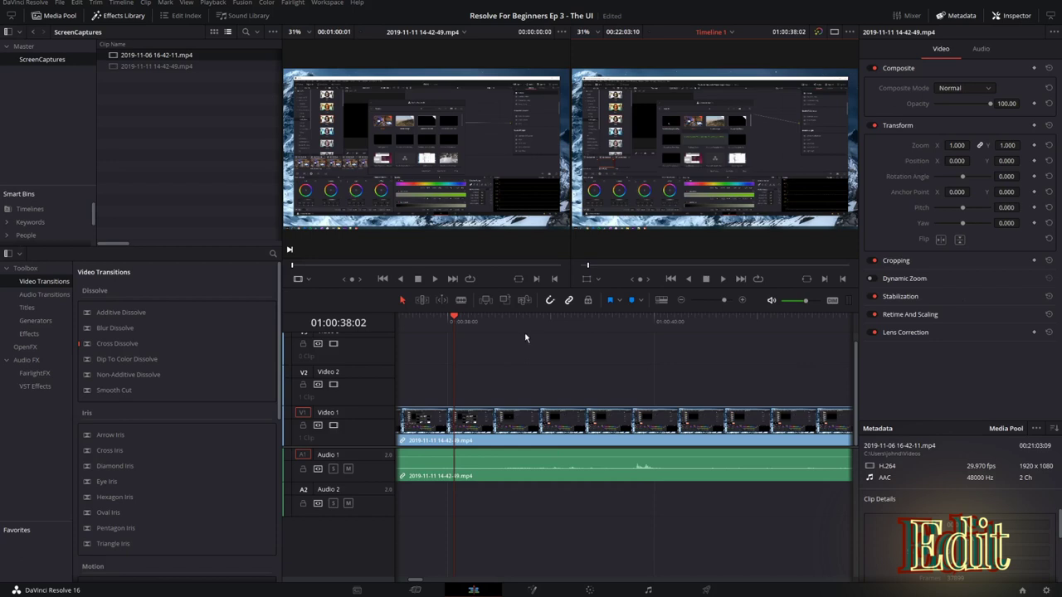
pyautogui.click(40, 71)
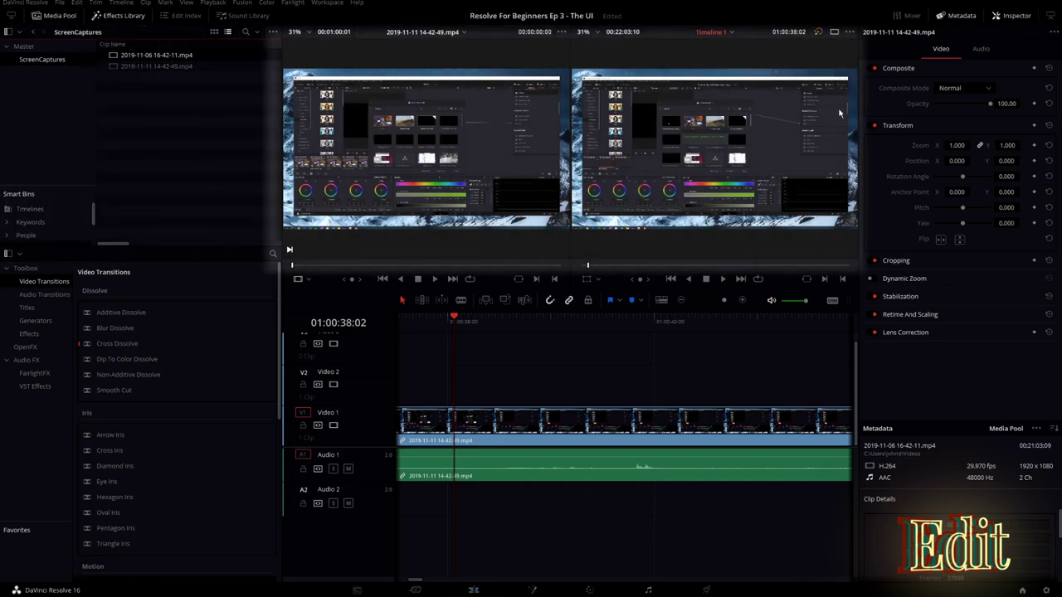
pyautogui.click(834, 31)
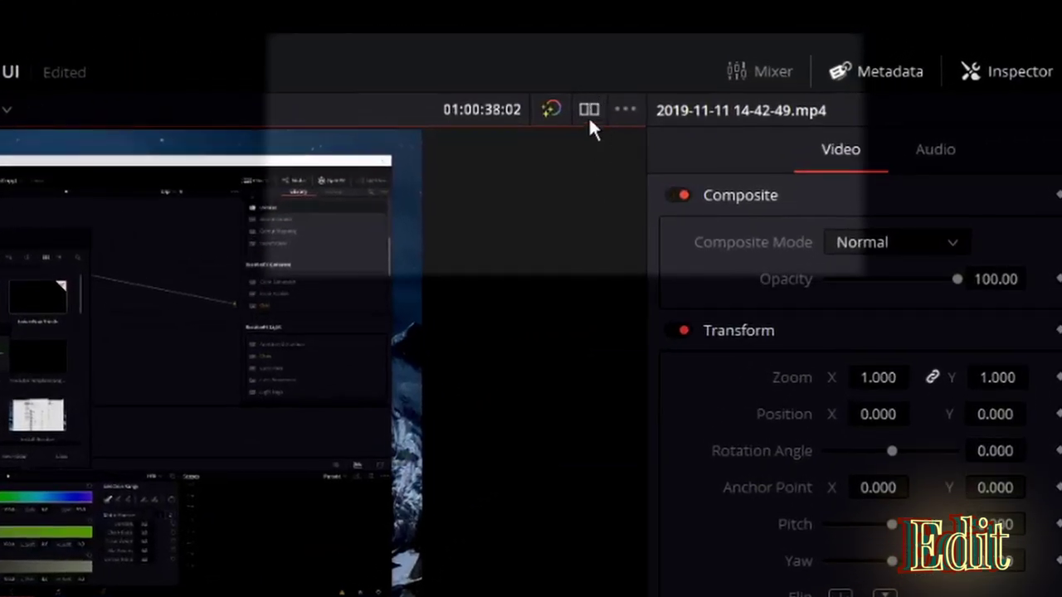
pyautogui.click(589, 108)
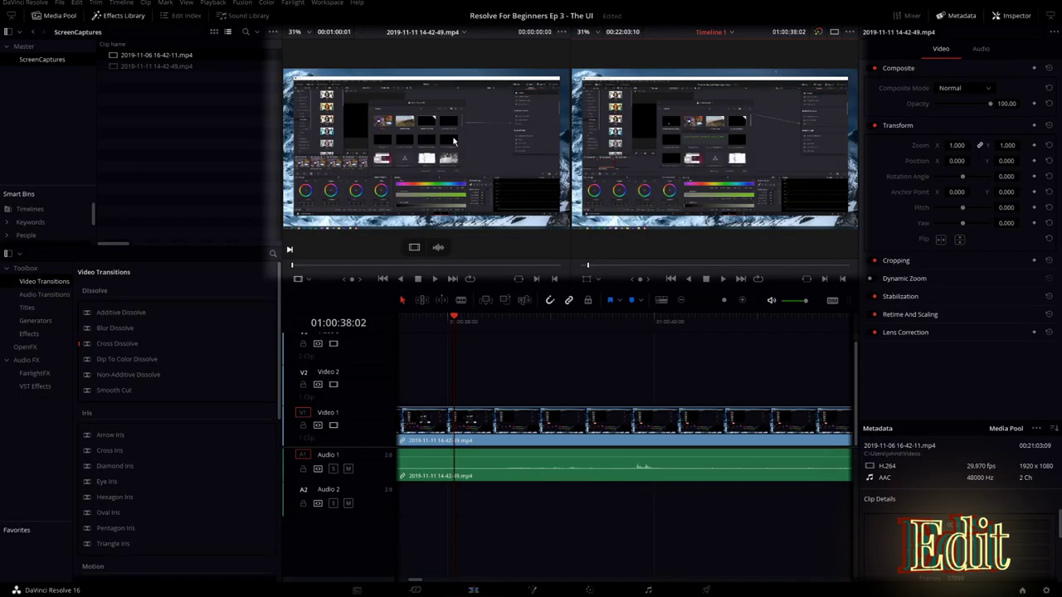
pyautogui.moveTo(156, 66); pyautogui.dragTo(448, 162)
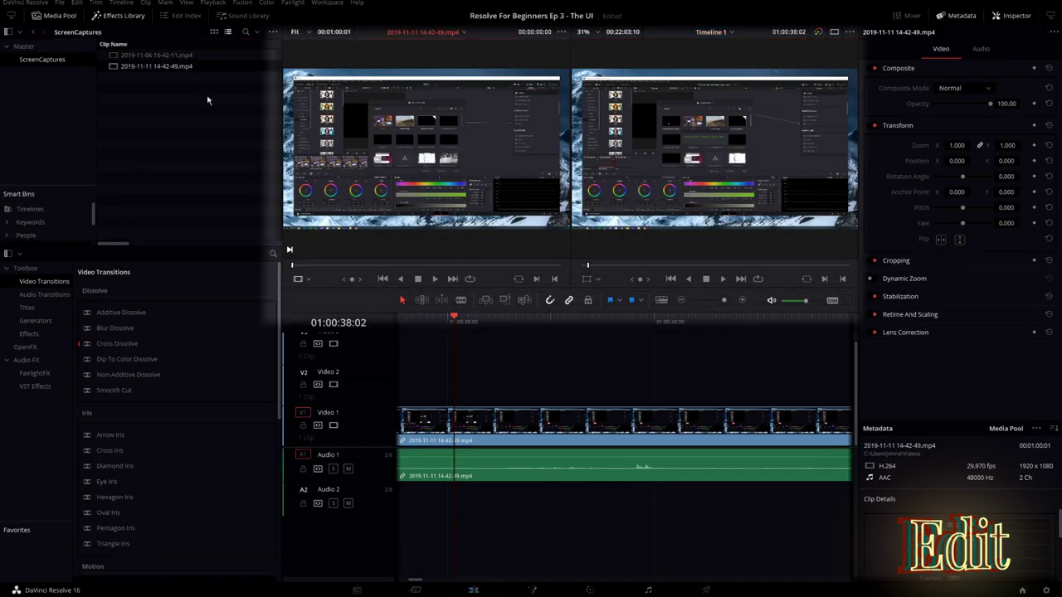
pyautogui.moveTo(156, 54); pyautogui.dragTo(411, 139)
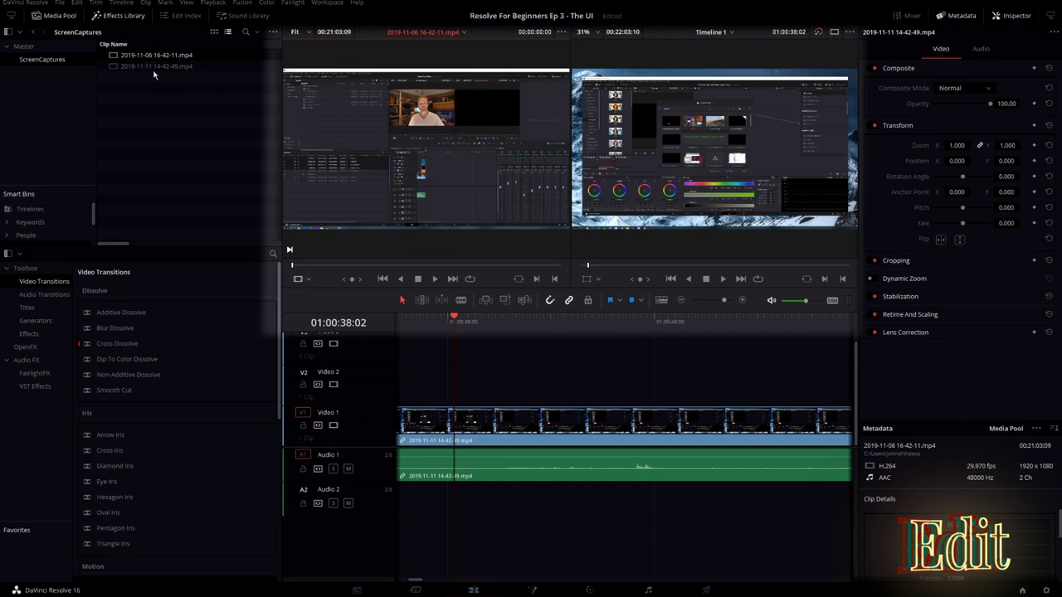
pyautogui.moveTo(156, 65); pyautogui.dragTo(439, 162)
pyautogui.moveTo(165, 54); pyautogui.dragTo(411, 141)
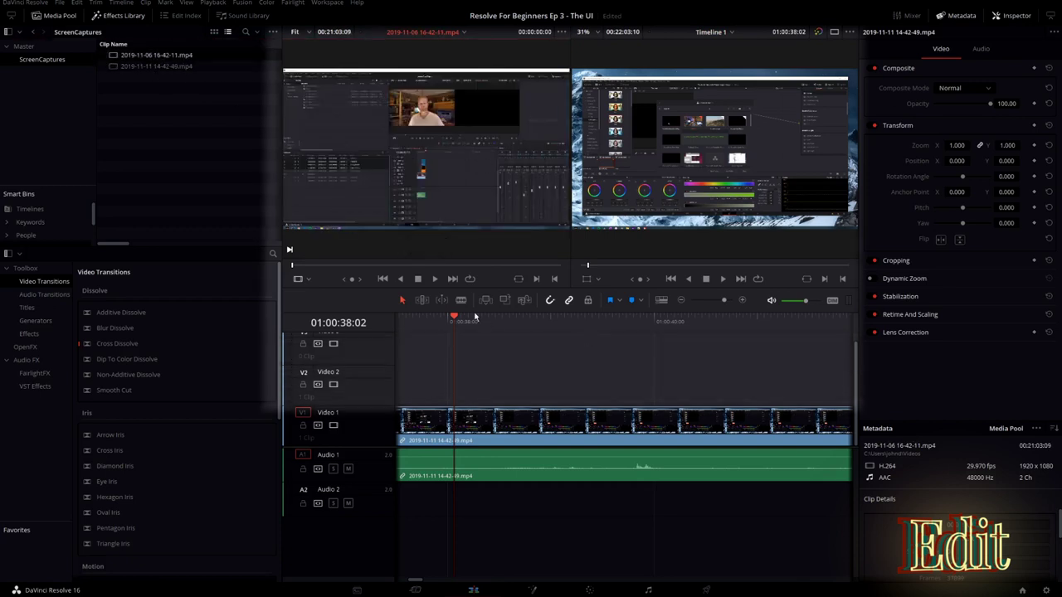
# Move the timeline playhead back to about 01:00:37:26.
pyautogui.click(614, 322)
pyautogui.click(605, 322)
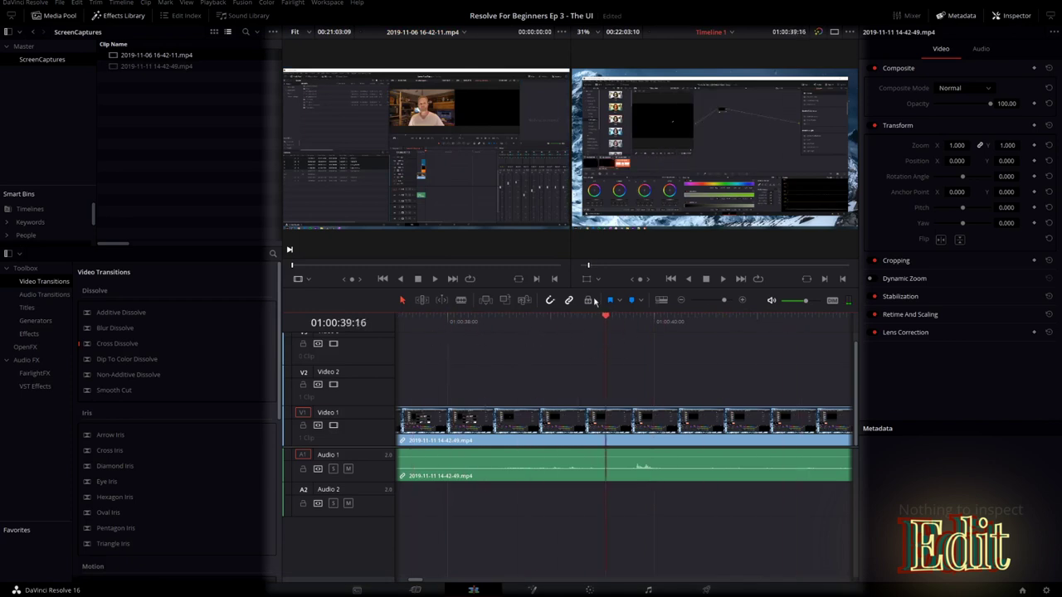
pyautogui.click(433, 322)
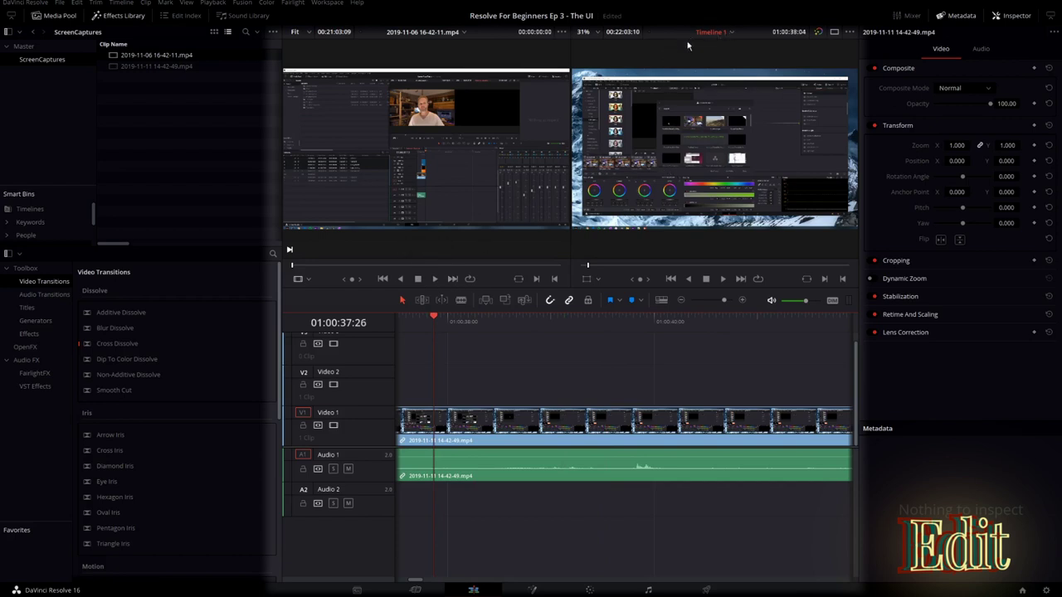
pyautogui.moveTo(491, 62)
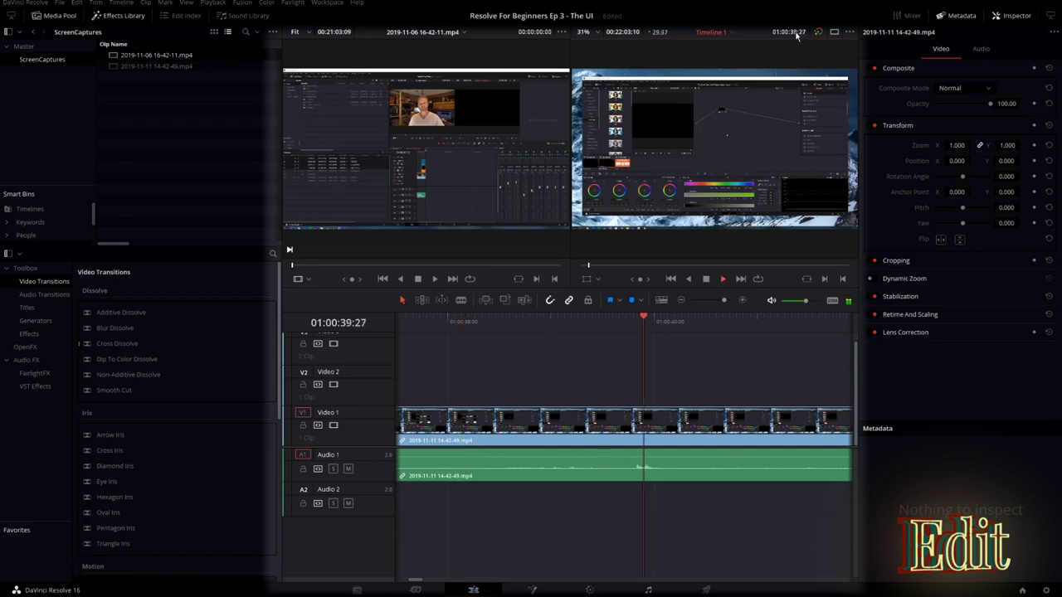
# Stop the timeline and mark an In point while playing the 2019-11-06 source clip.
pyautogui.press('space')
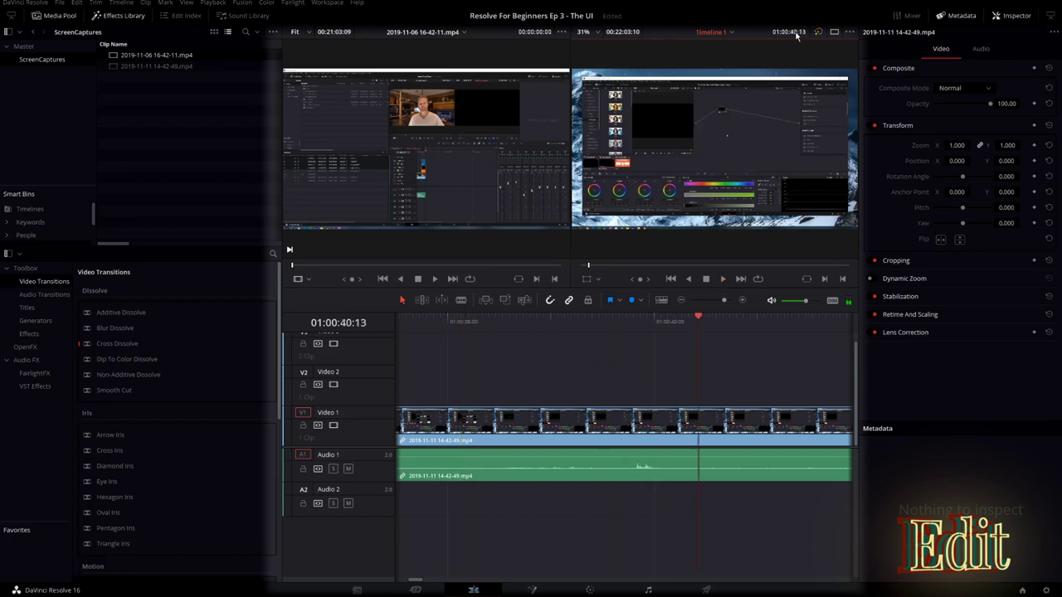
pyautogui.click(369, 149)
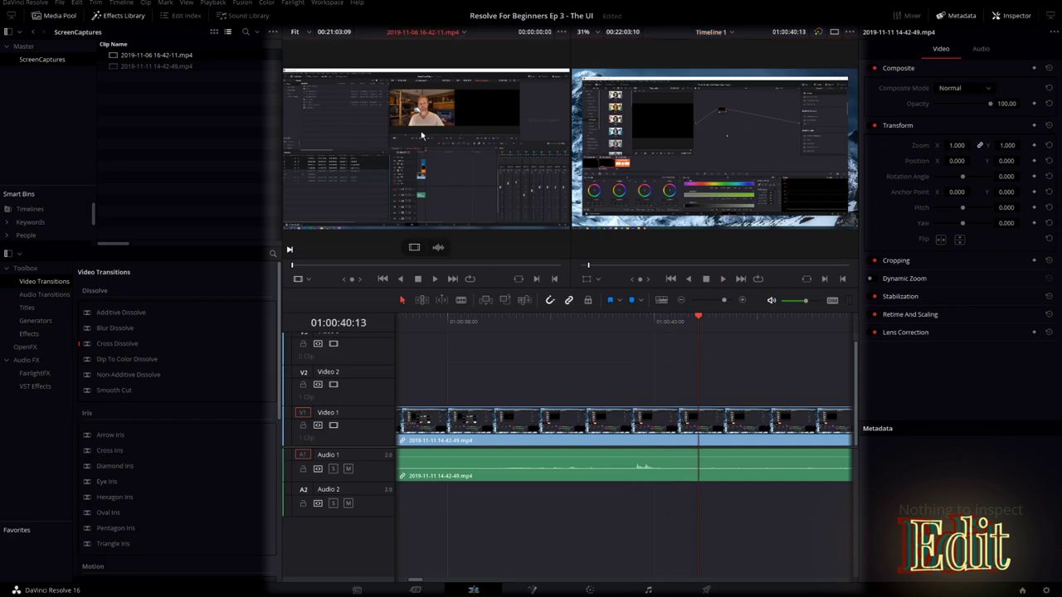
pyautogui.press('space')
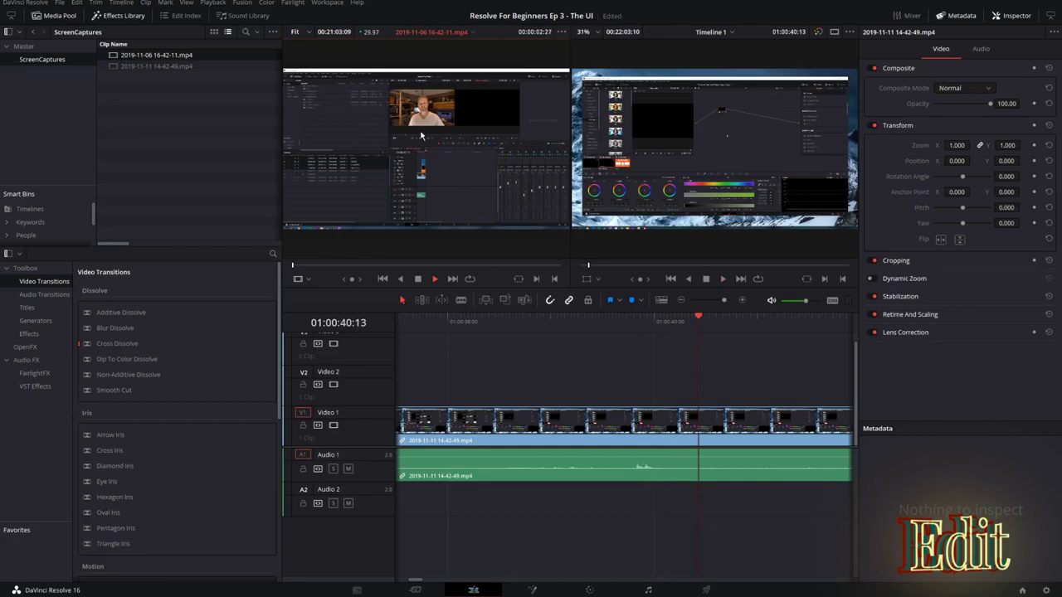
pyautogui.press('i')
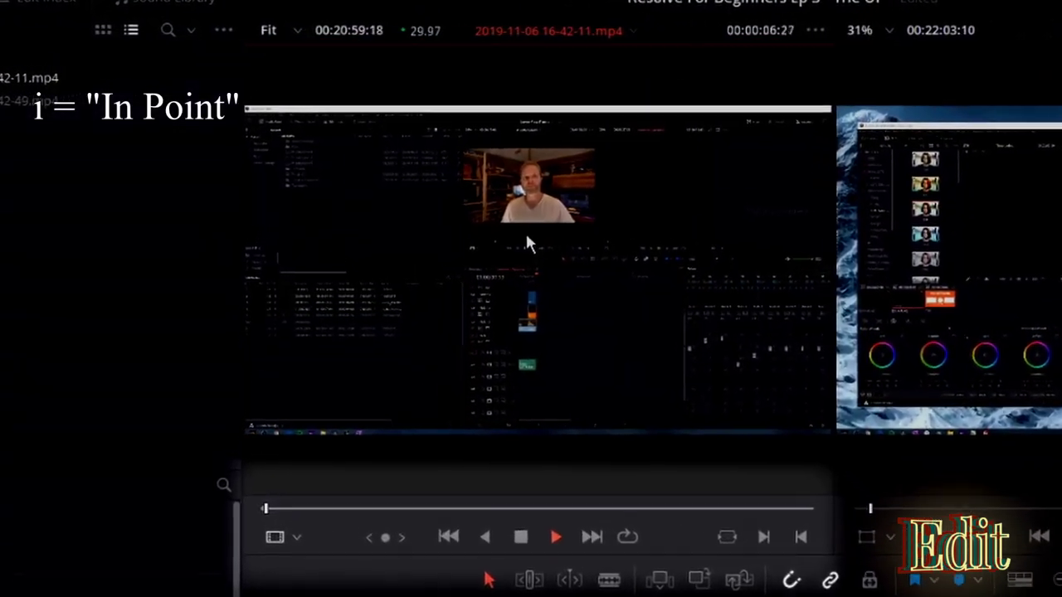
# Shuttle the source clip with J and L, then insert the marked range at the playhead with F9.
pyautogui.press('l')
pyautogui.press('l')
pyautogui.press('l')
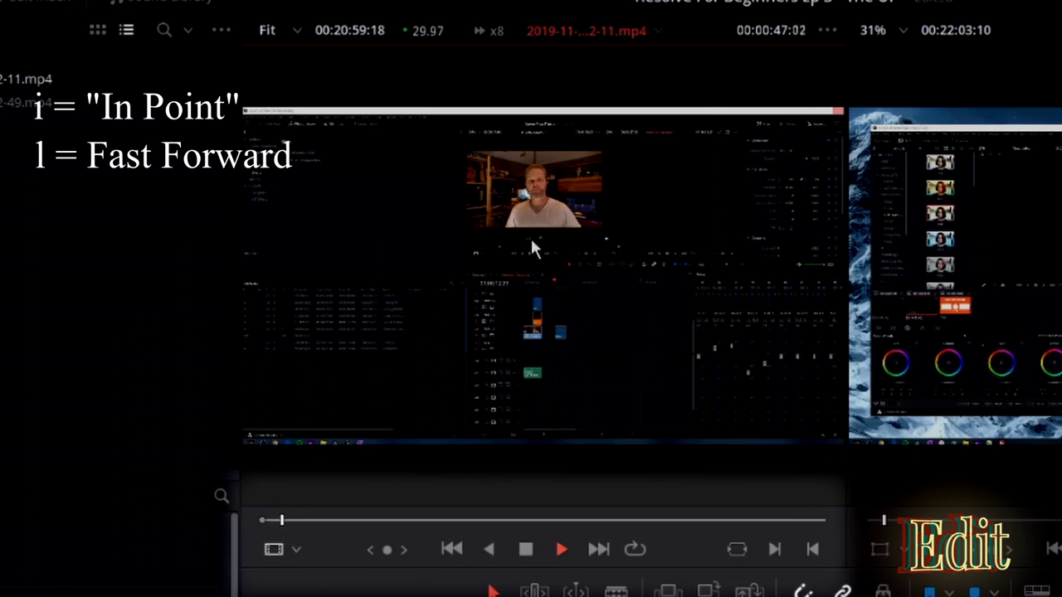
pyautogui.press('j')
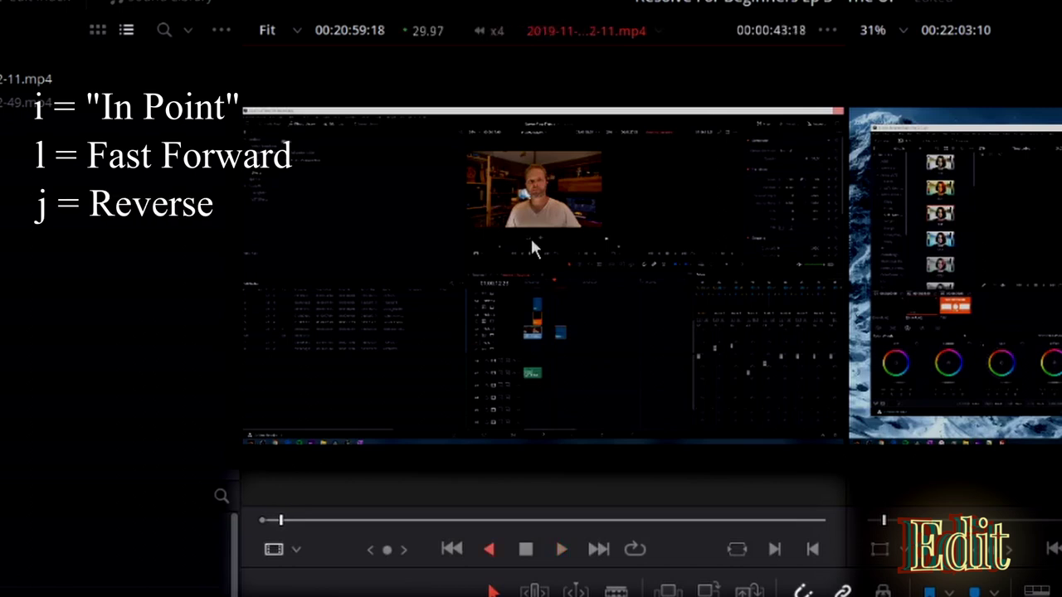
pyautogui.press('j')
pyautogui.press('j')
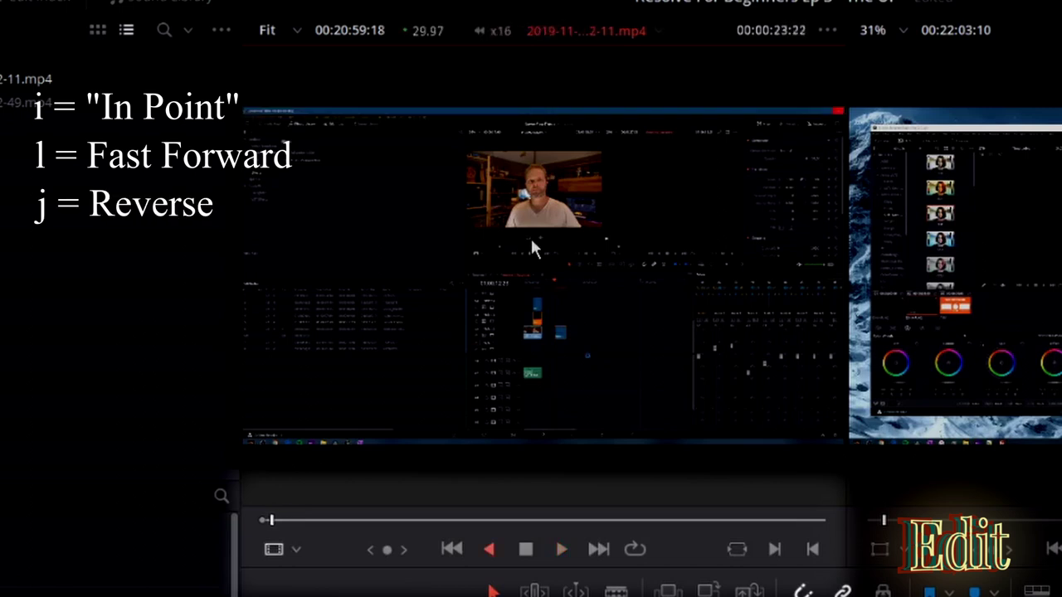
pyautogui.press('l')
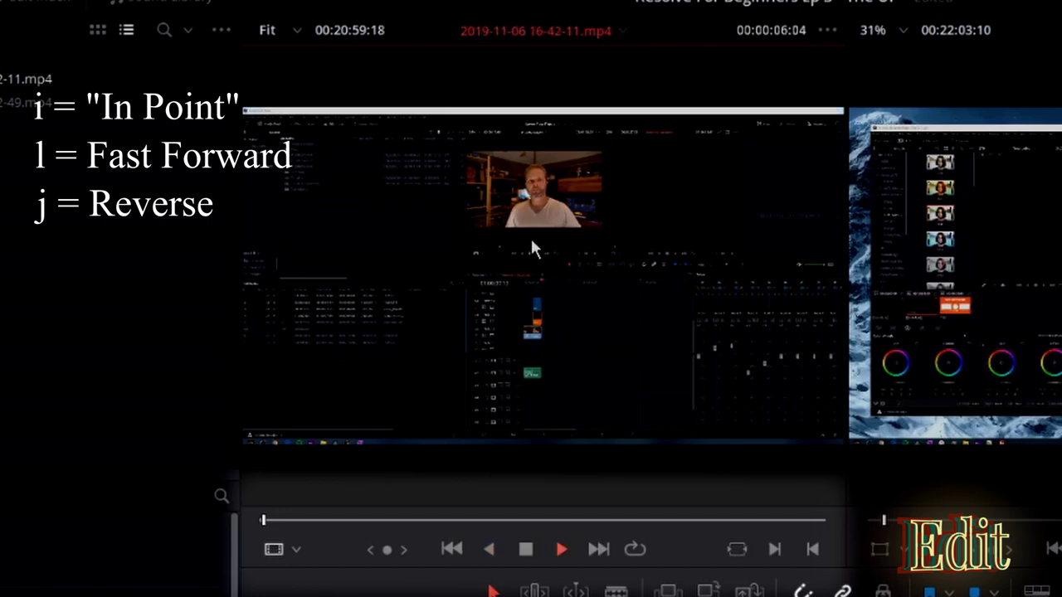
pyautogui.press('l')
pyautogui.press('l')
pyautogui.press('l')
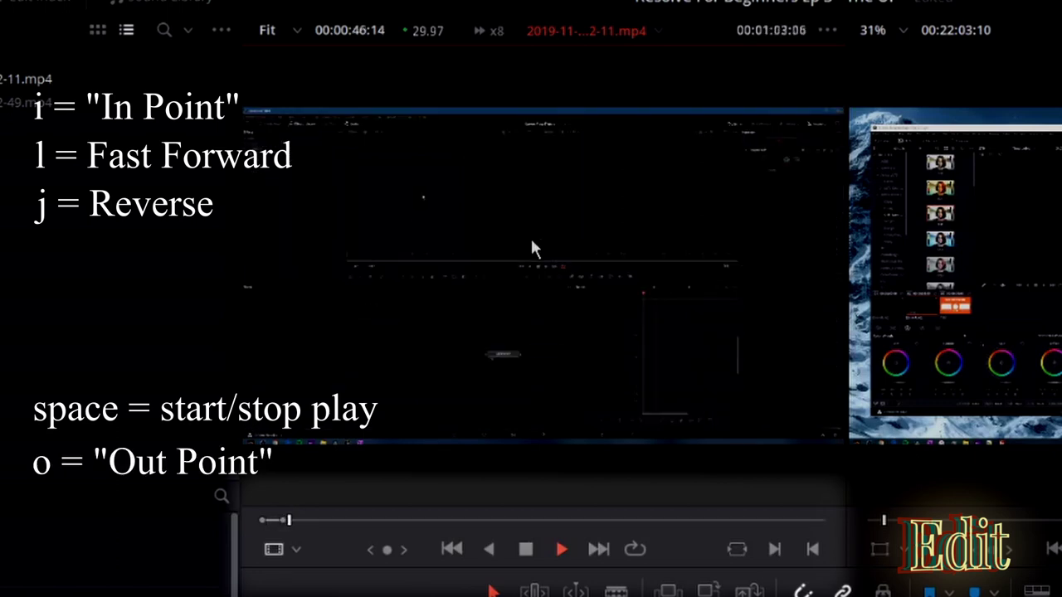
pyautogui.press('space')
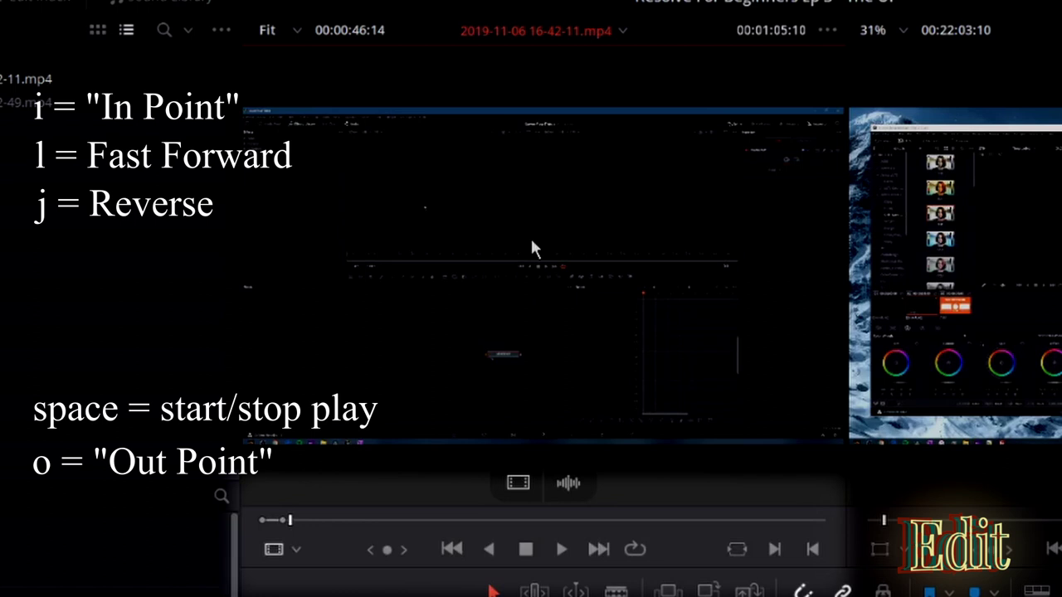
pyautogui.press('F9')
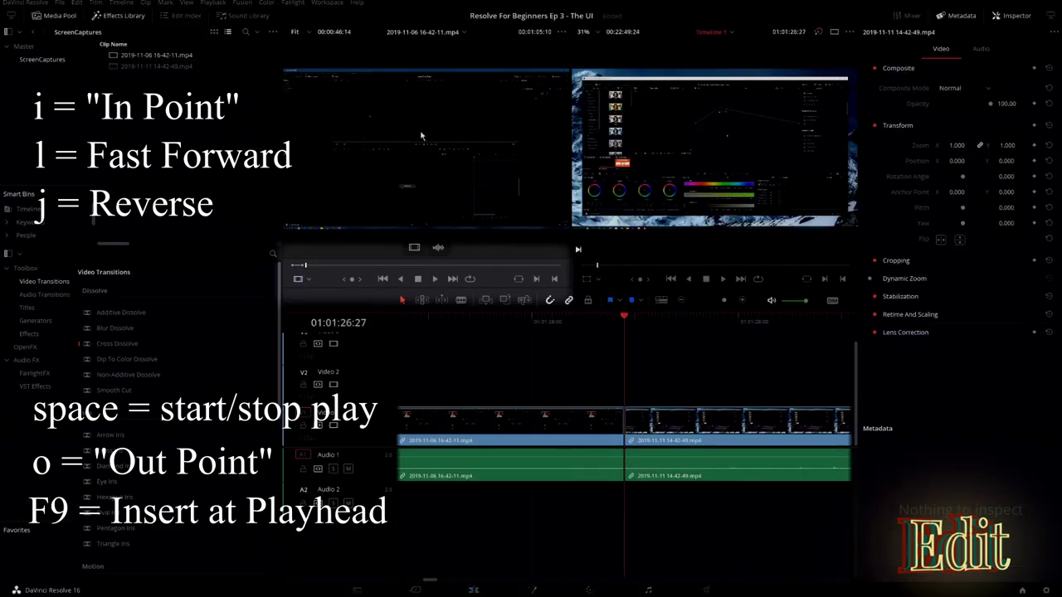
pyautogui.click(305, 265)
pyautogui.moveTo(441, 249)
pyautogui.mouseDown()
pyautogui.moveTo(603, 522)
pyautogui.moveTo(550, 370)
pyautogui.moveTo(438, 247)
pyautogui.mouseUp()
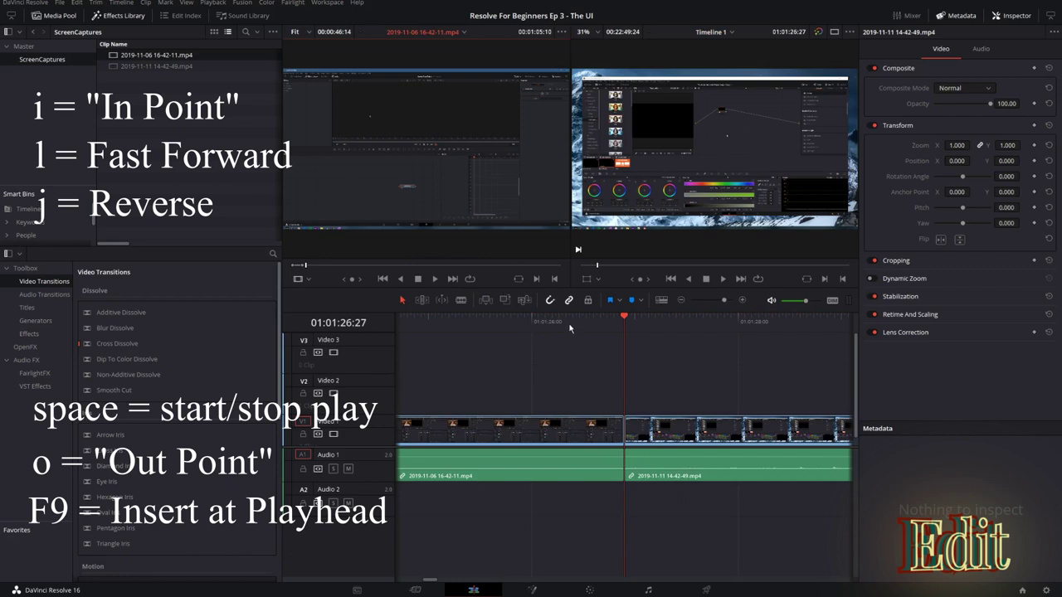
pyautogui.moveTo(502, 320); pyautogui.dragTo(483, 320)
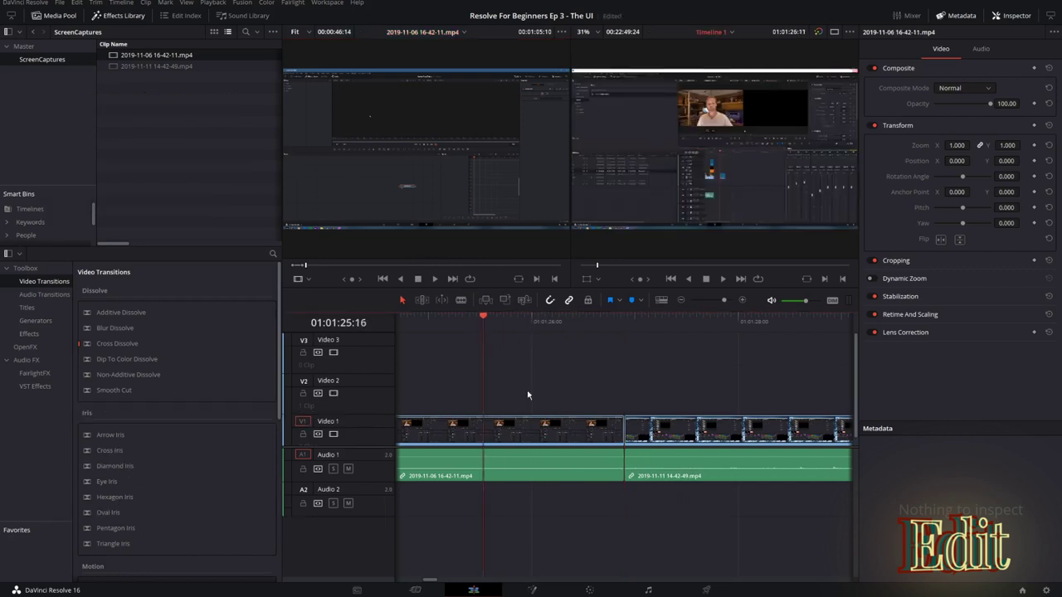
pyautogui.moveTo(503, 429); pyautogui.dragTo(500, 380)
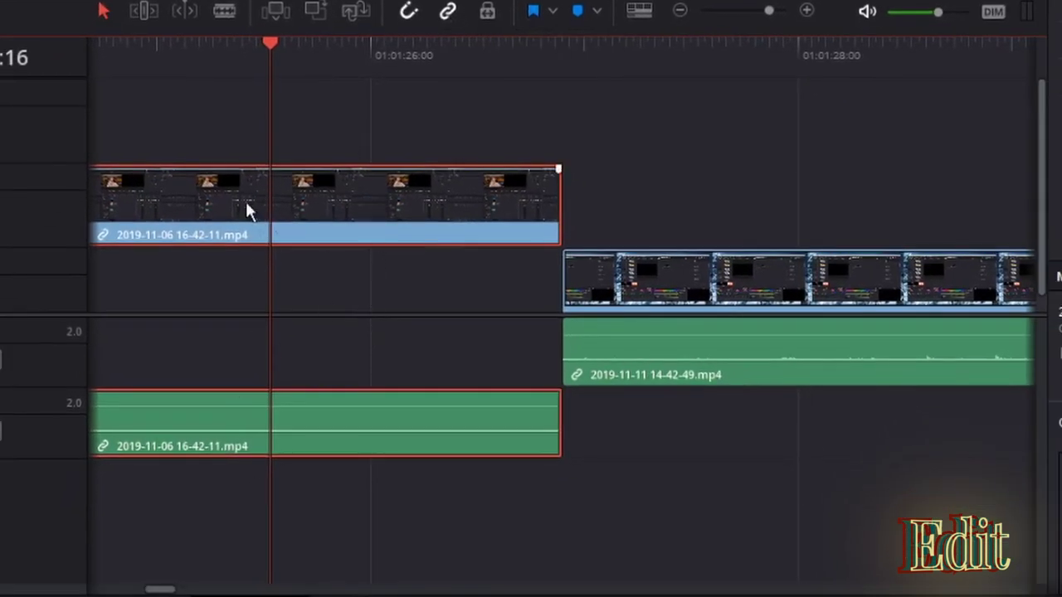
pyautogui.click(200, 87)
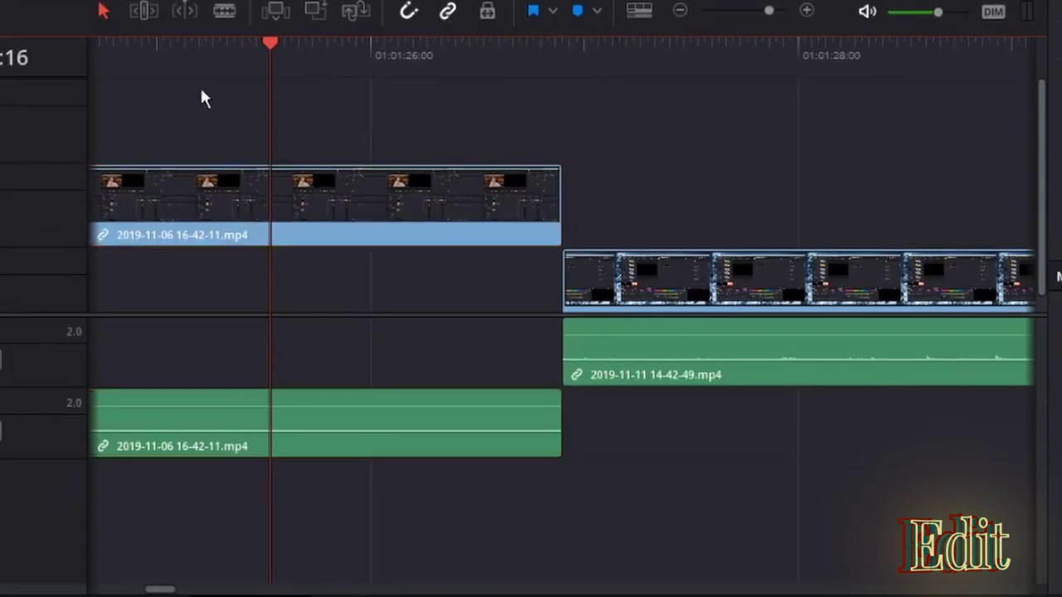
# Turn off Linked Selection so the 2019-11-06 video and audio select separately.
pyautogui.click(202, 427)
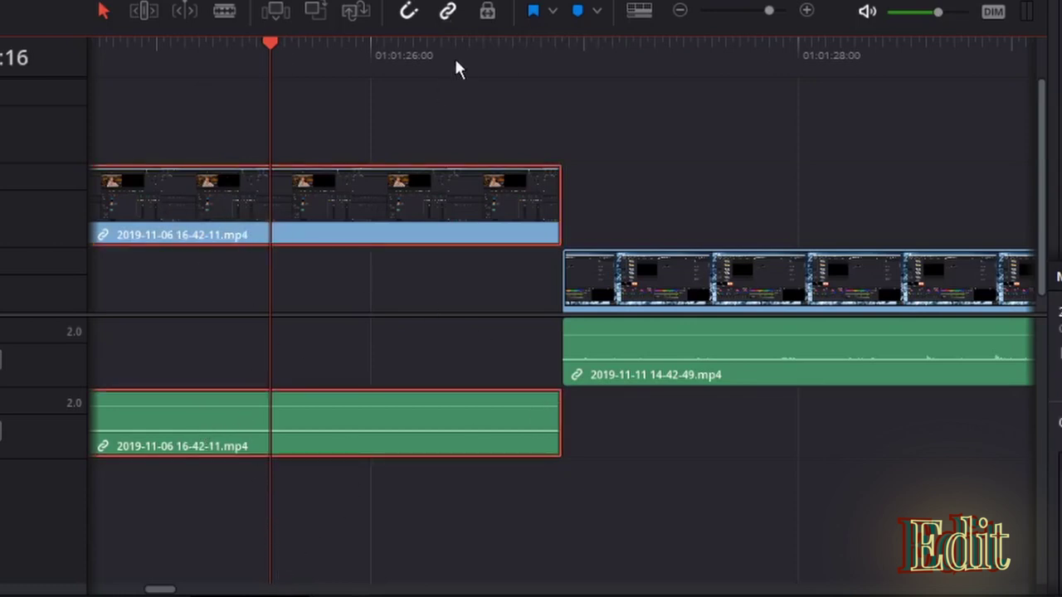
pyautogui.click(449, 13)
pyautogui.click(328, 187)
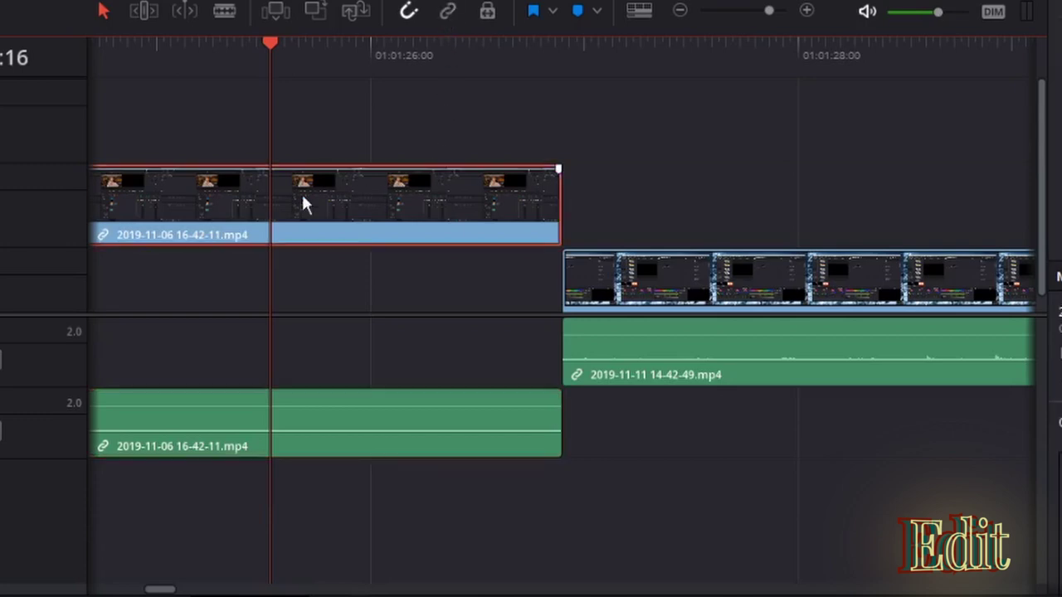
# Trim the Audio 2 clip's end shorter, then extend it back to full length.
pyautogui.click(327, 435)
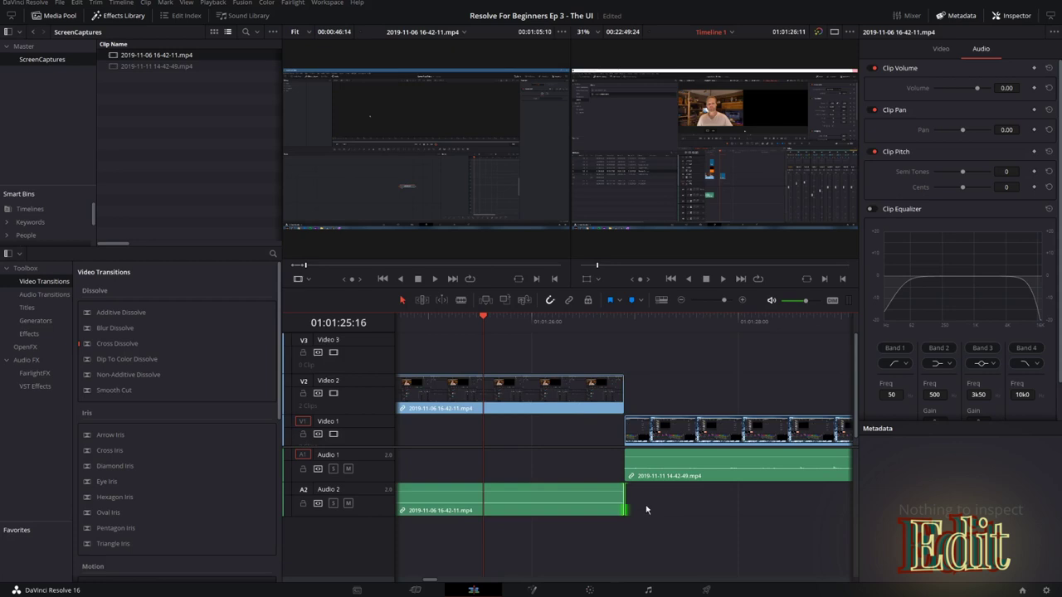
pyautogui.moveTo(624, 498); pyautogui.dragTo(515, 496)
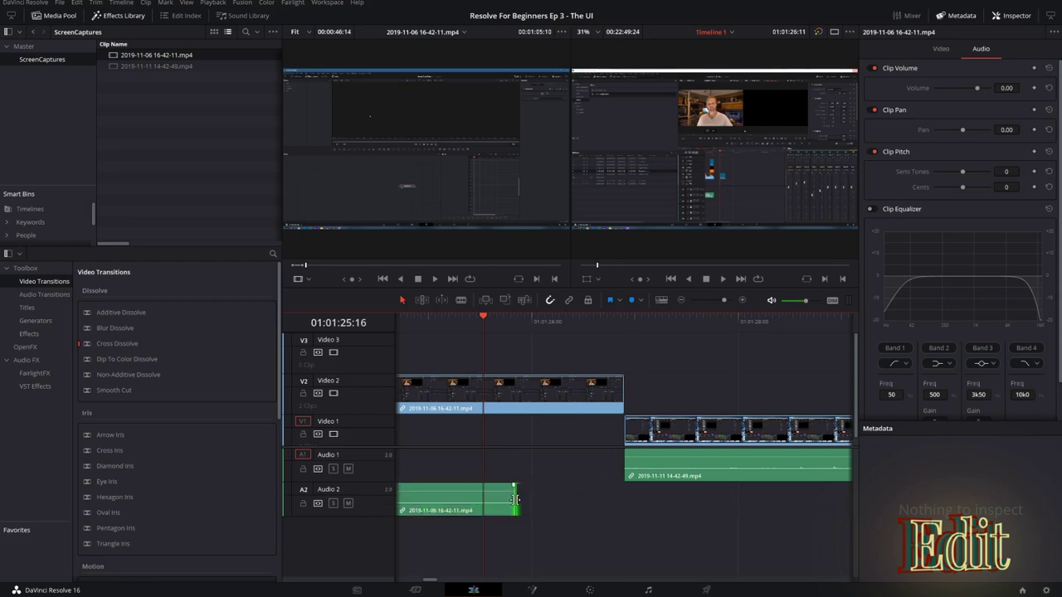
pyautogui.moveTo(515, 498); pyautogui.dragTo(625, 493)
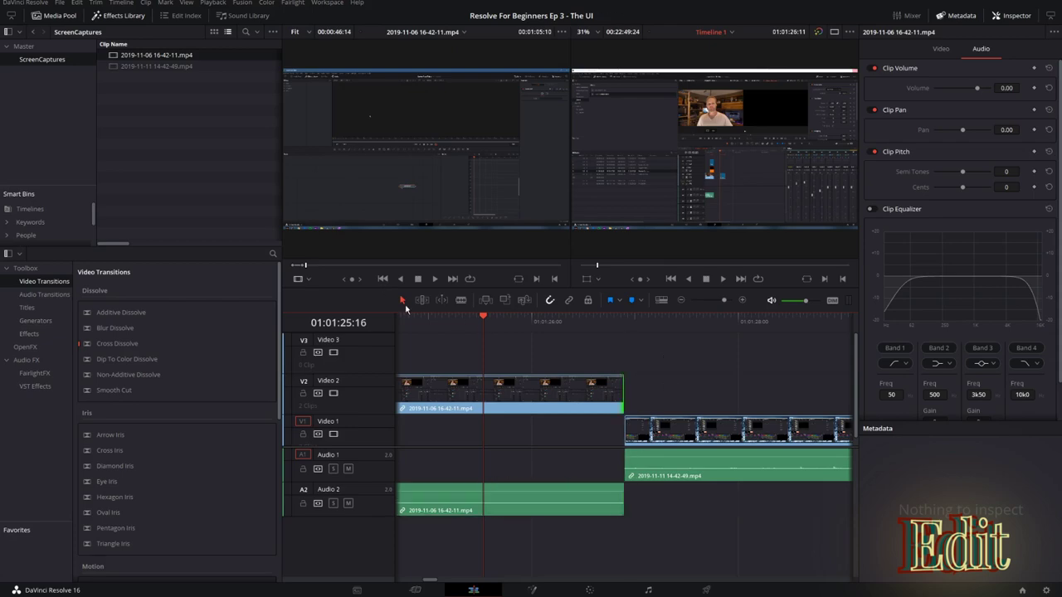
pyautogui.click(461, 299)
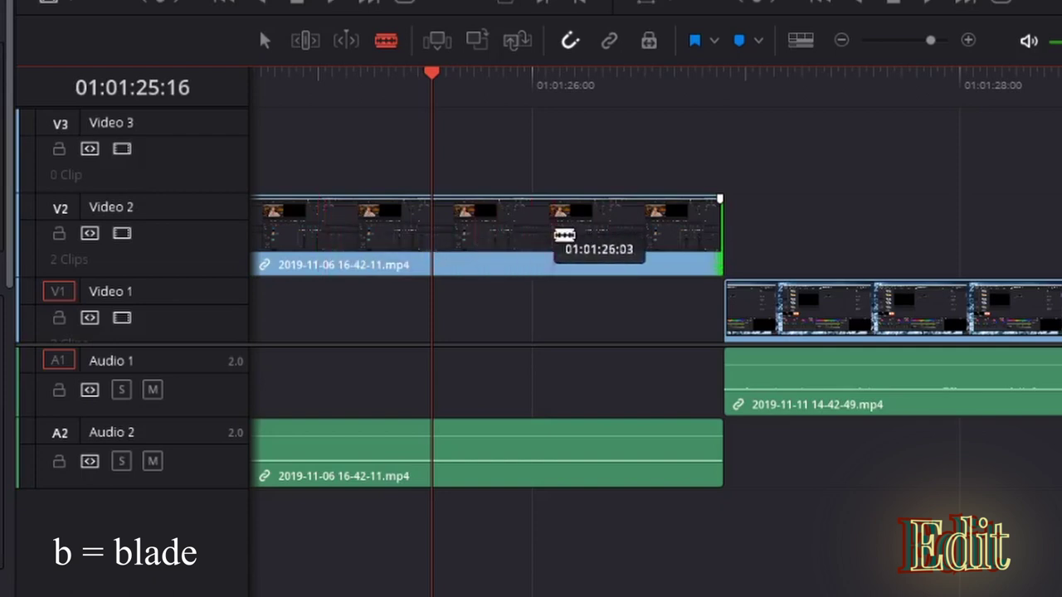
# Blade the Video 2 clip at three points including the playhead, then lift the third piece to Video 3.
pyautogui.click(553, 236)
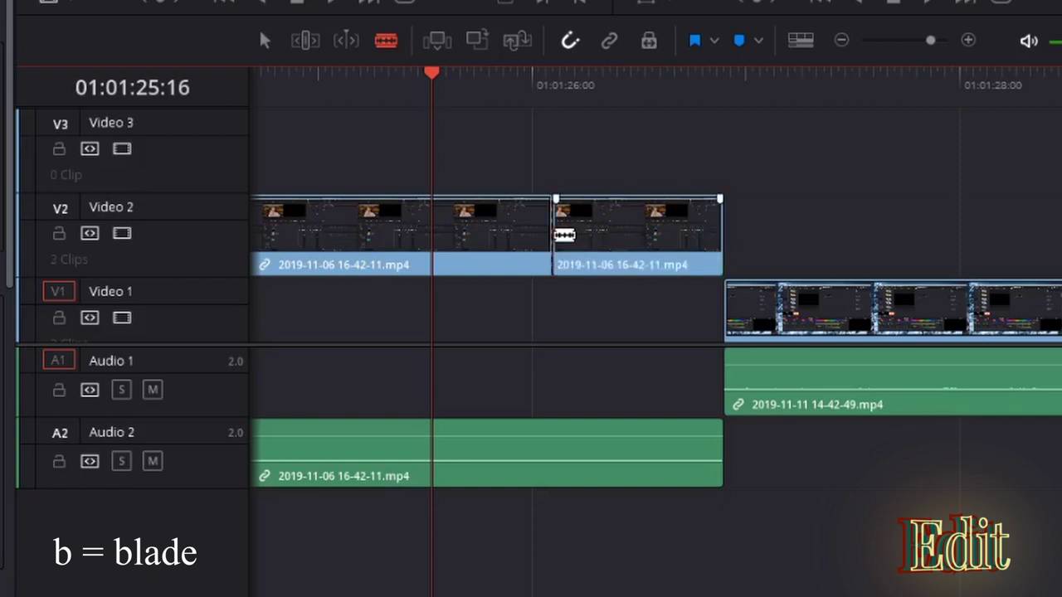
pyautogui.click(653, 249)
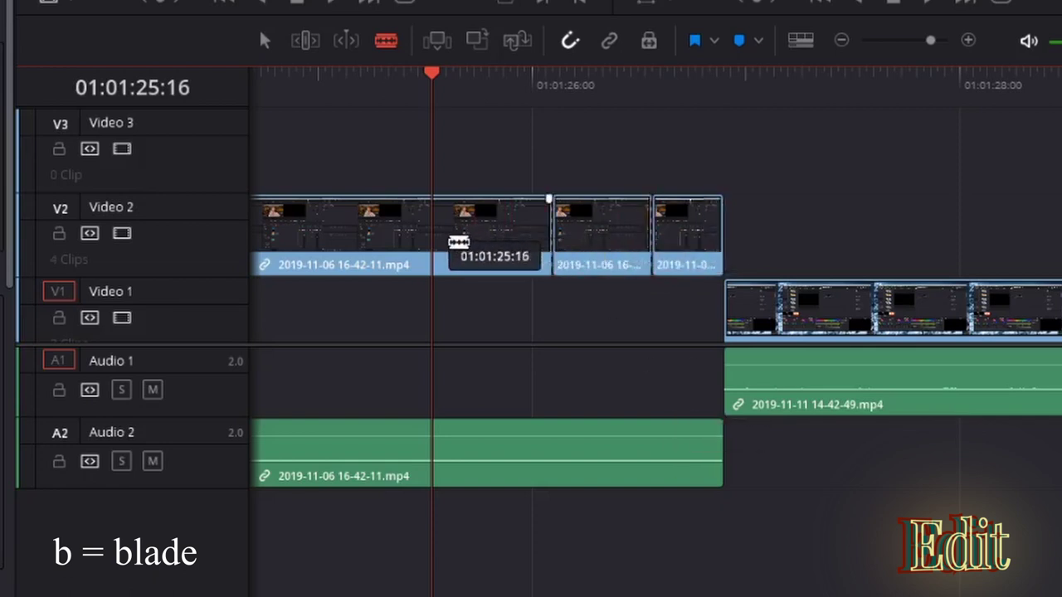
pyautogui.click(455, 240)
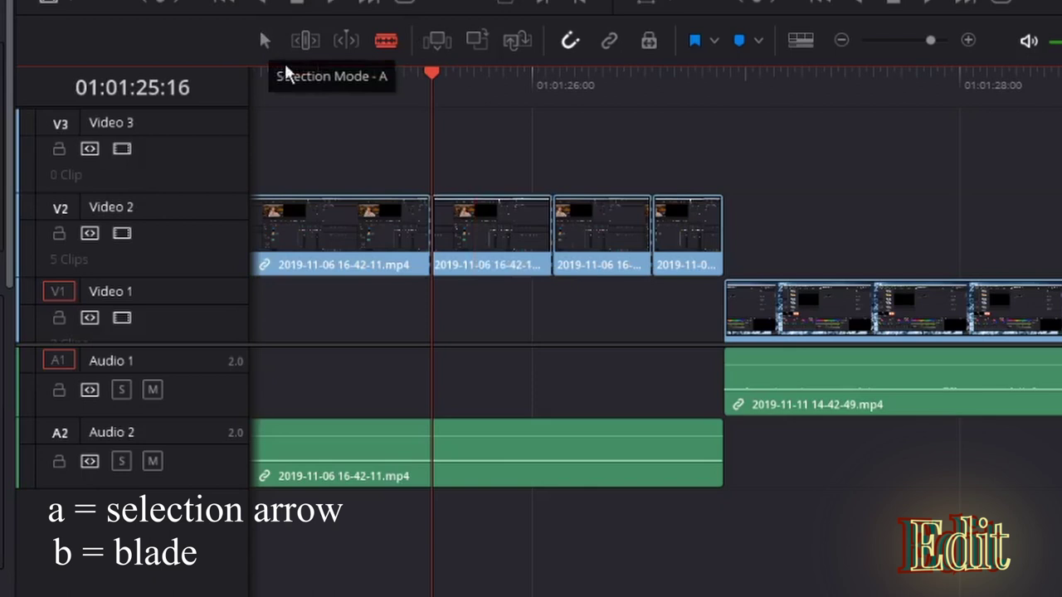
pyautogui.press('a')
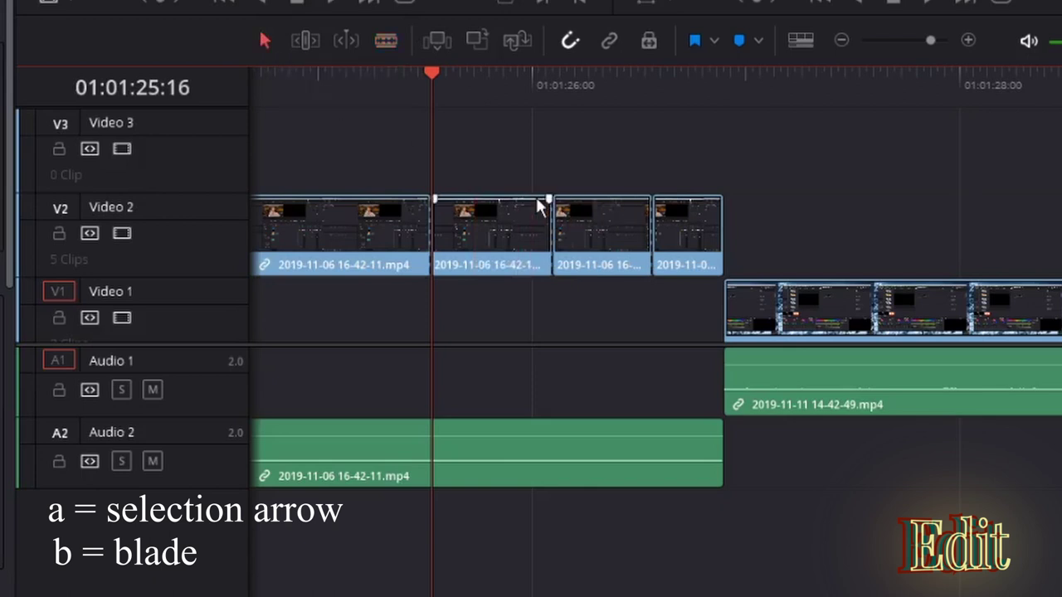
pyautogui.moveTo(597, 215)
pyautogui.mouseDown()
pyautogui.moveTo(587, 140)
pyautogui.moveTo(579, 147)
pyautogui.moveTo(590, 203)
pyautogui.mouseUp()
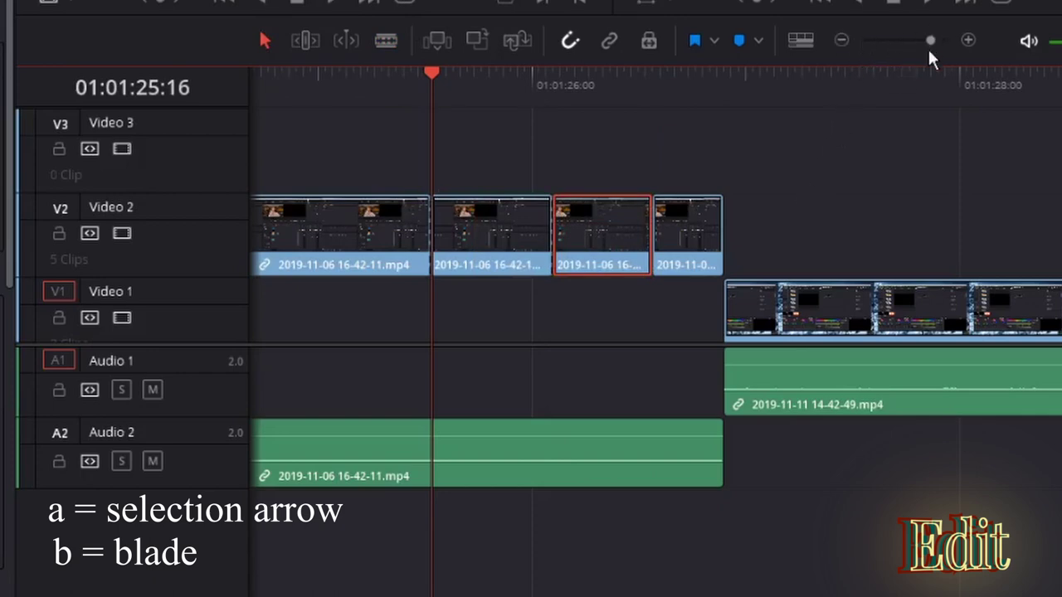
# Zoom the timeline out and slide the Video 3 piece back earlier into its Video 2 gap.
pyautogui.moveTo(929, 41); pyautogui.dragTo(899, 43)
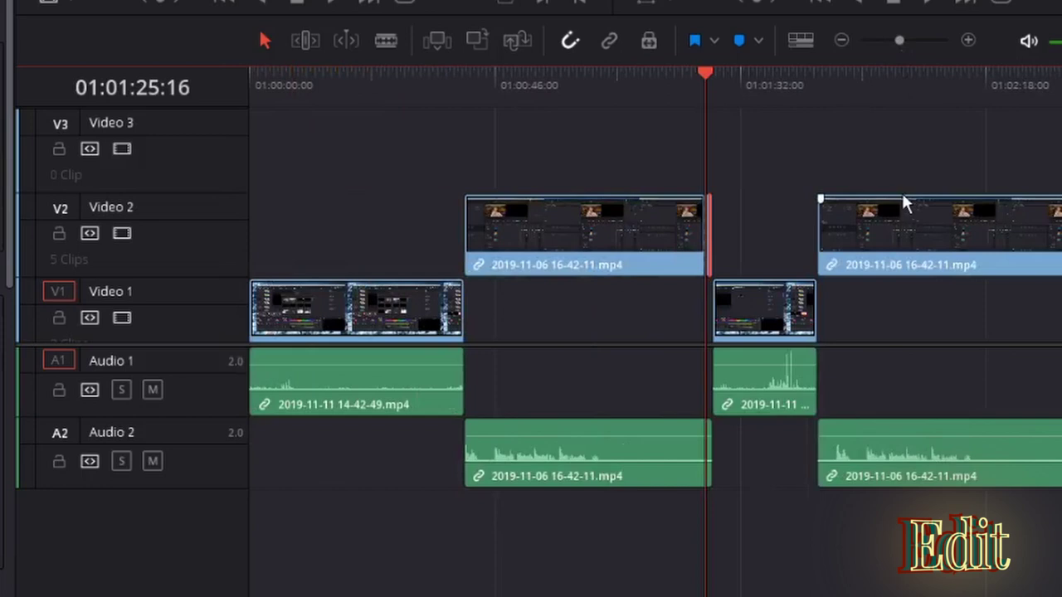
pyautogui.moveTo(755, 340)
pyautogui.moveTo(759, 303); pyautogui.dragTo(905, 141)
pyautogui.hotkey('ctrl', '-')
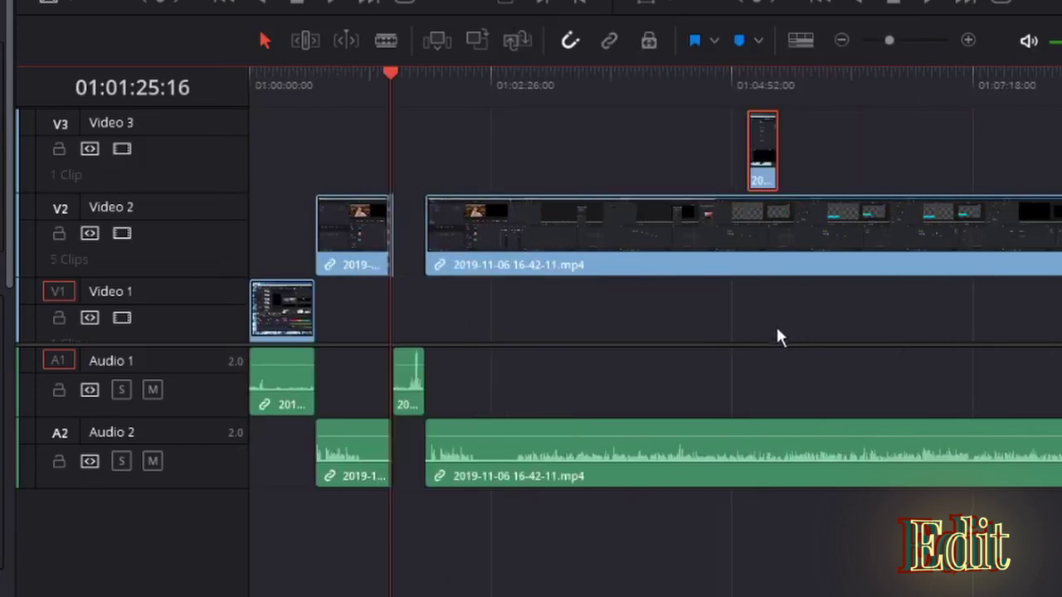
pyautogui.hotkey('ctrl', '-')
pyautogui.hotkey('ctrl', '-')
pyautogui.hotkey('ctrl', '=')
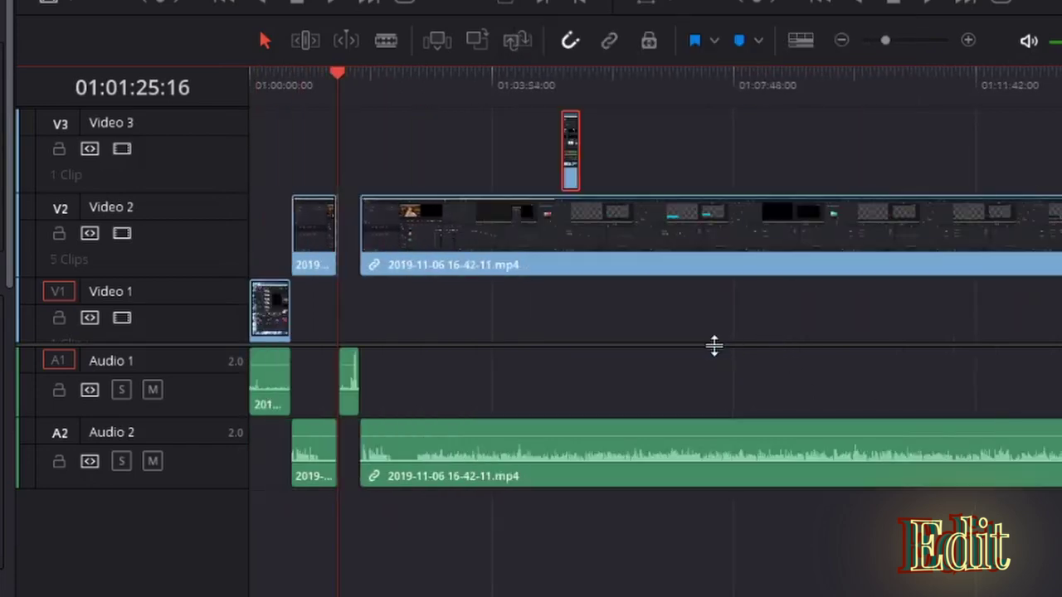
pyautogui.hotkey('ctrl', '=')
pyautogui.hotkey('ctrl', '=')
pyautogui.hotkey('ctrl', '-')
pyautogui.hotkey('ctrl', '=')
pyautogui.hotkey('ctrl', '=')
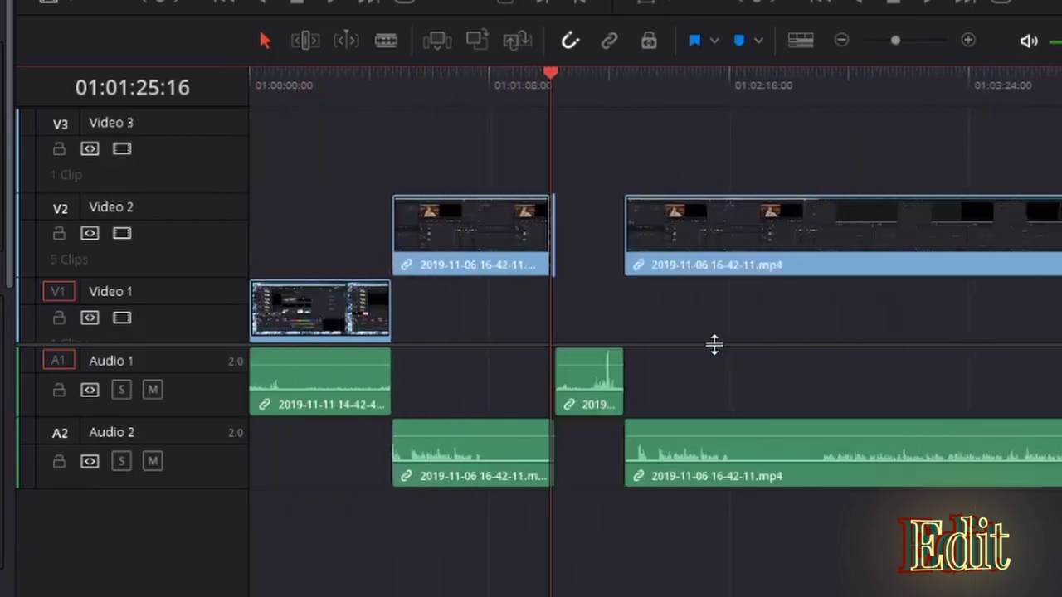
pyautogui.hotkey('ctrl', '-')
pyautogui.hotkey('ctrl', '-')
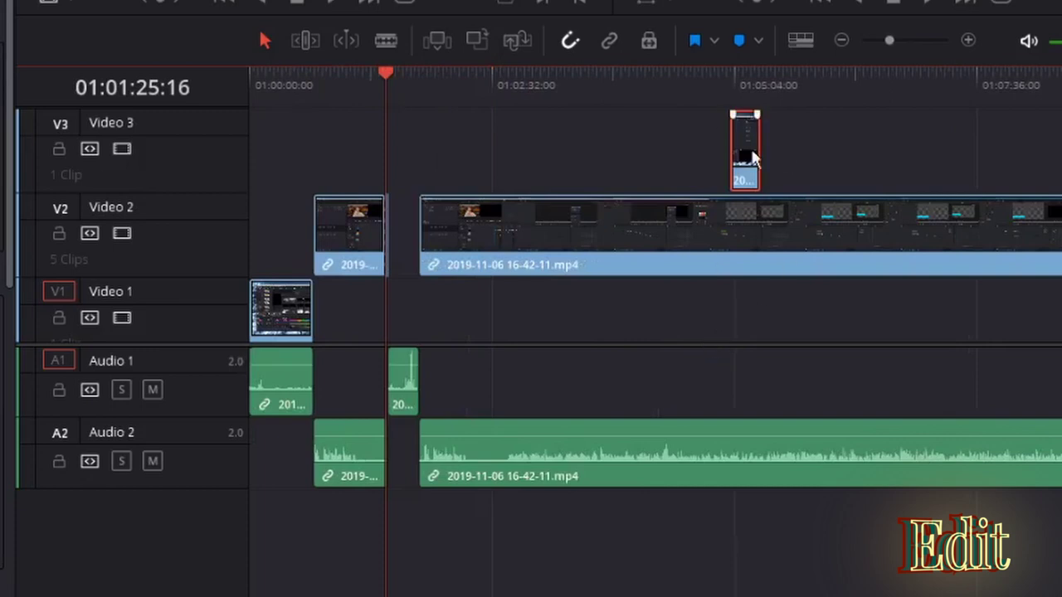
pyautogui.moveTo(746, 142); pyautogui.dragTo(406, 213)
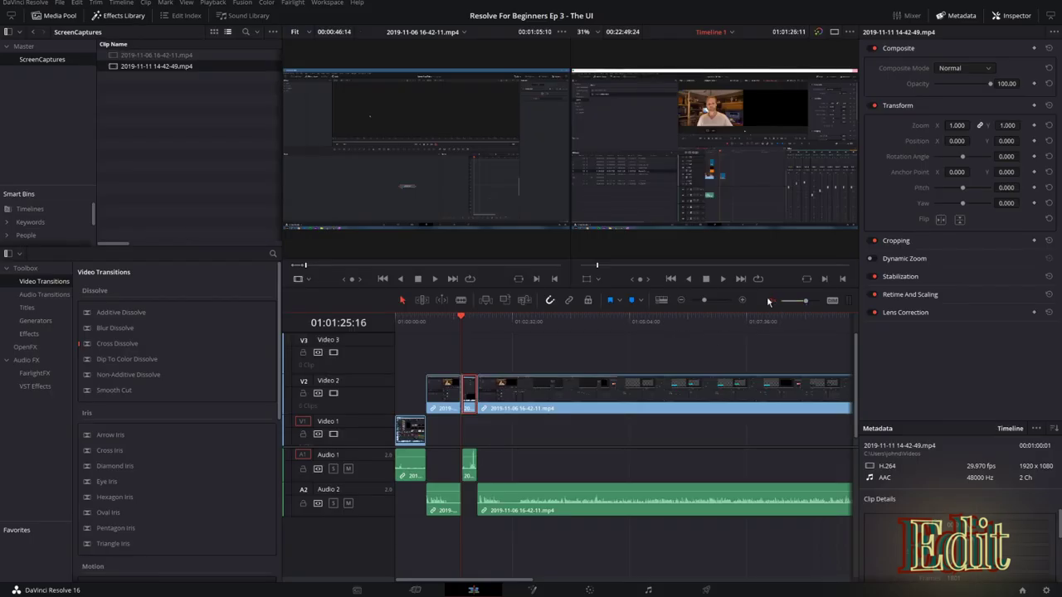
# Lower monitoring volume to -34 dB, show the audio mixer, and nudge the Main 1 fader up.
pyautogui.moveTo(806, 301)
pyautogui.mouseDown()
pyautogui.moveTo(794, 301)
pyautogui.moveTo(806, 303)
pyautogui.mouseUp()
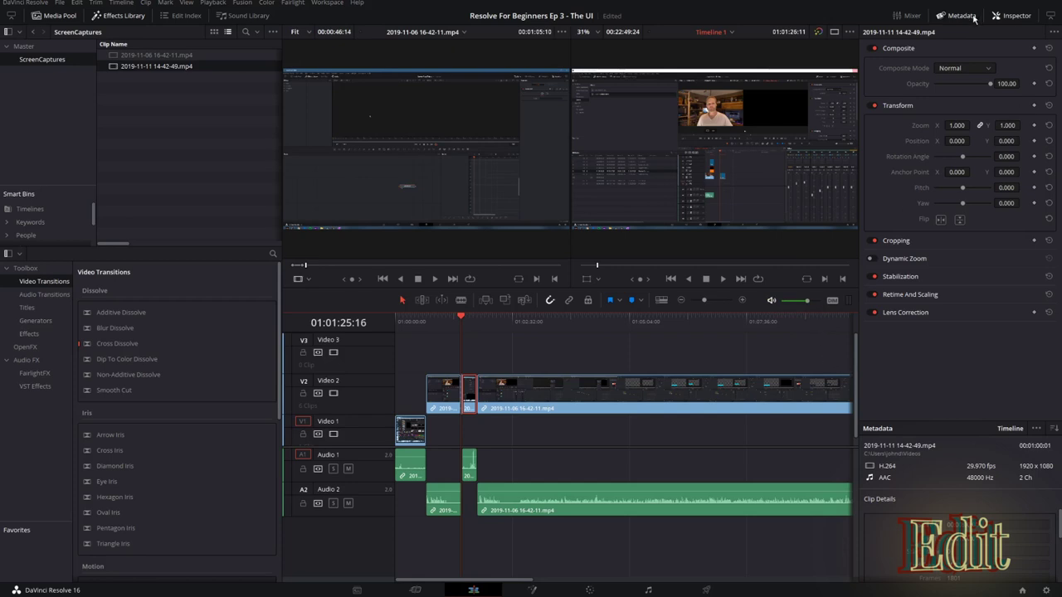
pyautogui.click(906, 16)
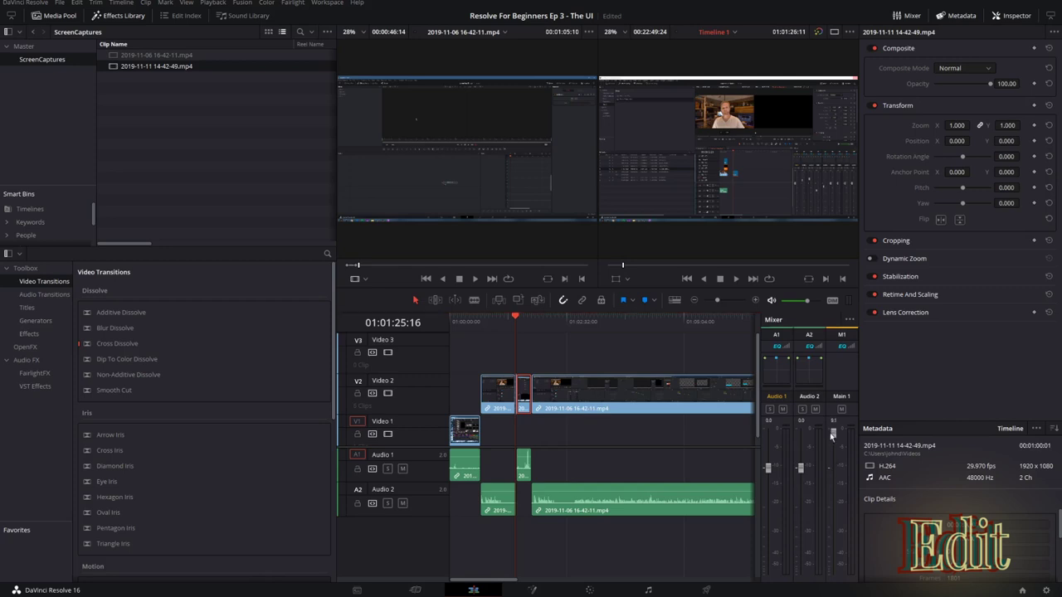
pyautogui.click(833, 468)
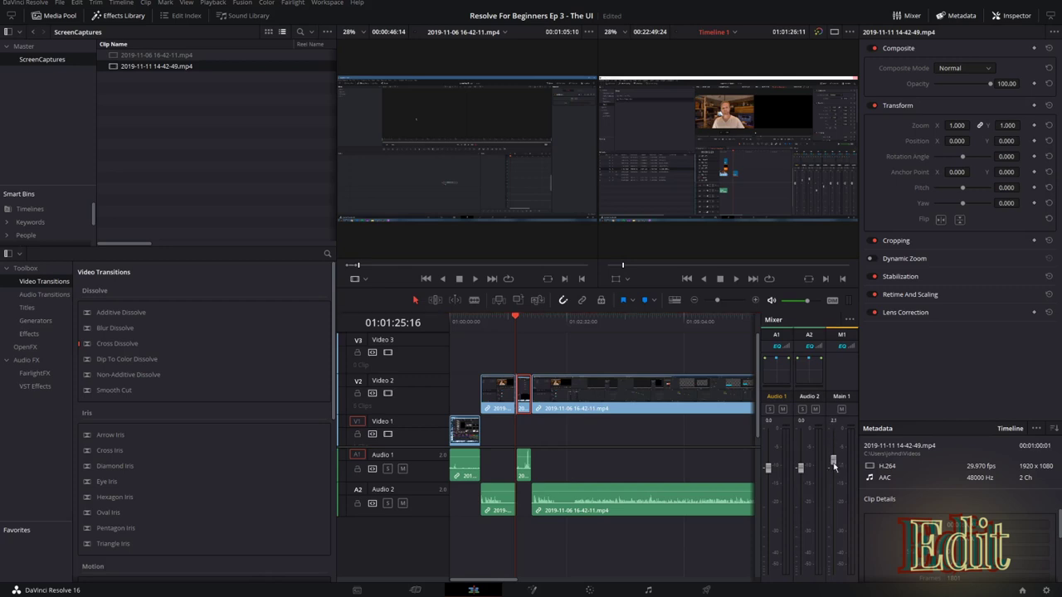
# Enlarge the metadata panel and browse All Groups: 1800 frames, 29.970 fps, 1920x1080.
pyautogui.click(959, 16)
pyautogui.click(958, 16)
pyautogui.moveTo(928, 422); pyautogui.dragTo(951, 330)
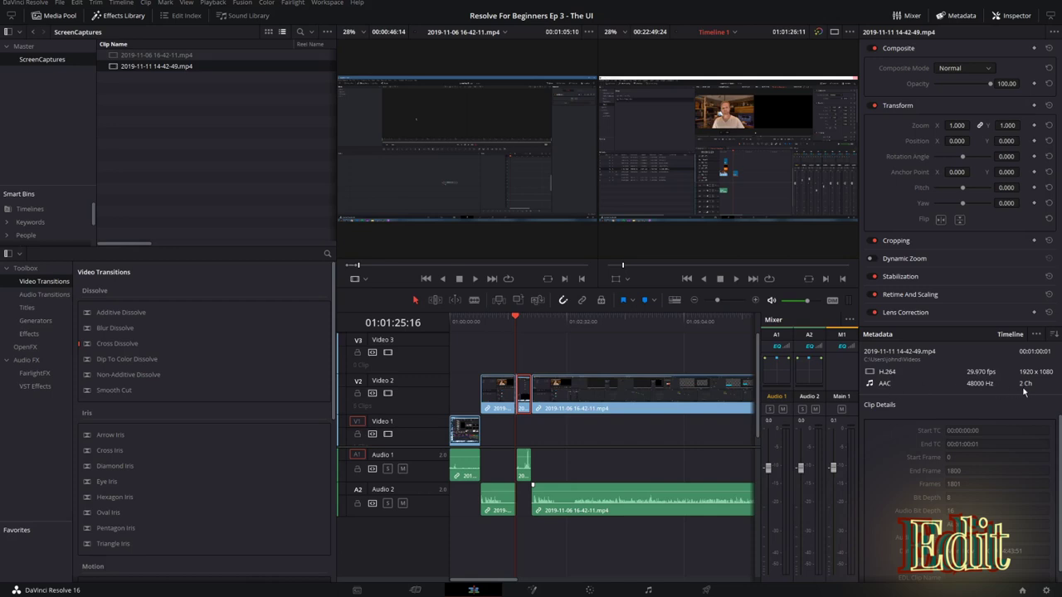
pyautogui.click(1055, 339)
pyautogui.scroll(-5, 940, 471)
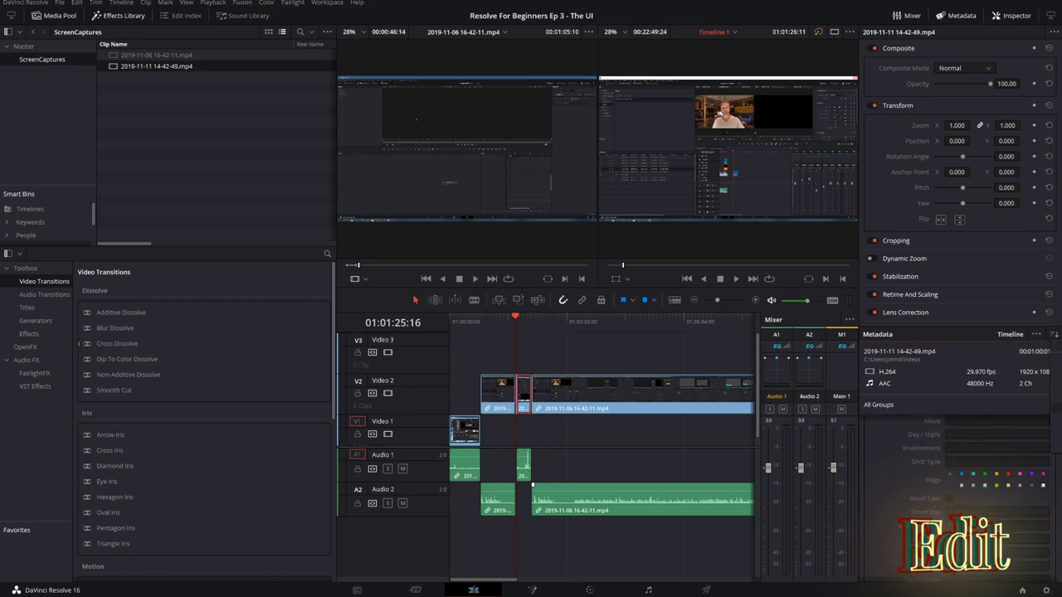
pyautogui.scroll(-5, 958, 489)
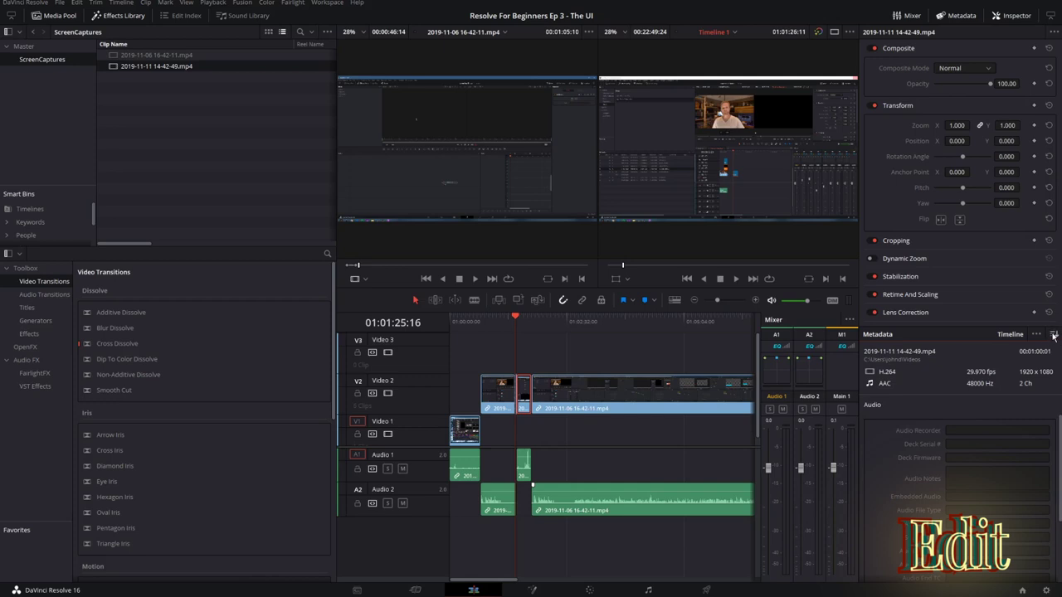
pyautogui.scroll(10, 897, 457)
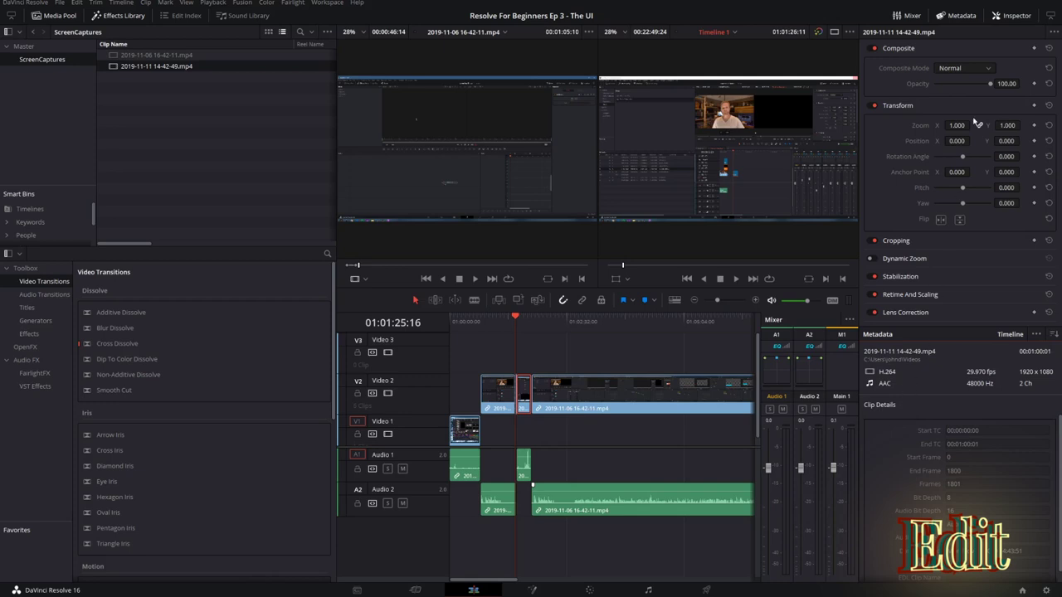
# Hide the metadata panel so the inspector runs full height, and inspect the Audio 1 and Audio 2 clips.
pyautogui.click(1008, 17)
pyautogui.click(1009, 18)
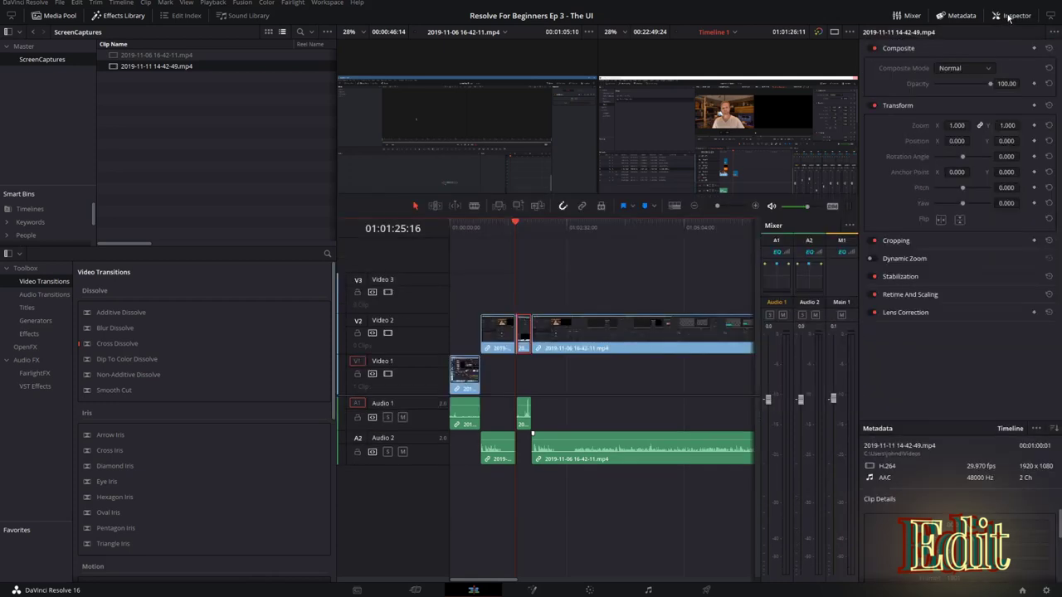
pyautogui.click(956, 16)
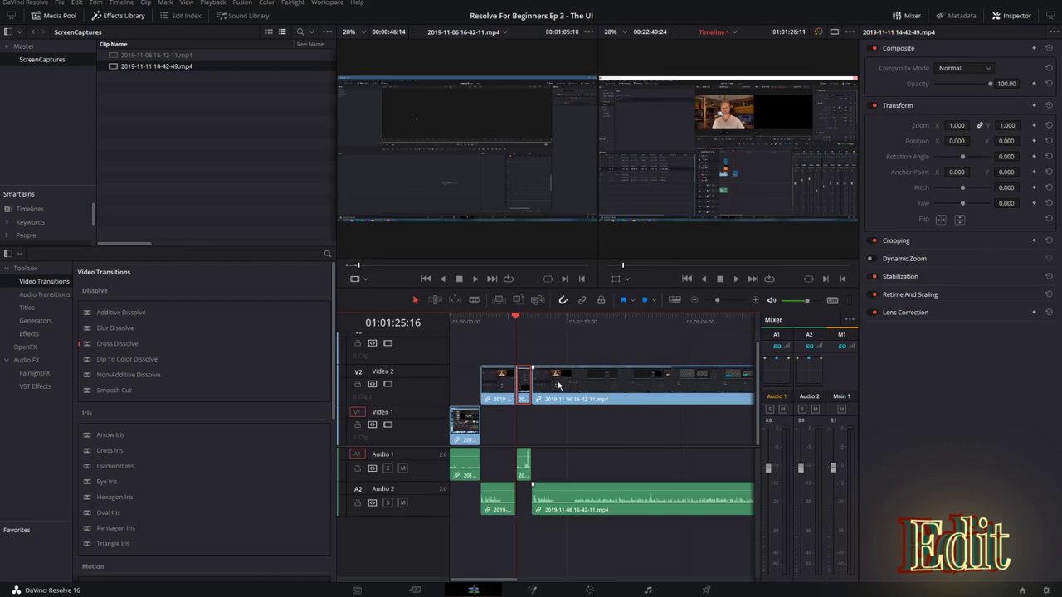
pyautogui.click(523, 470)
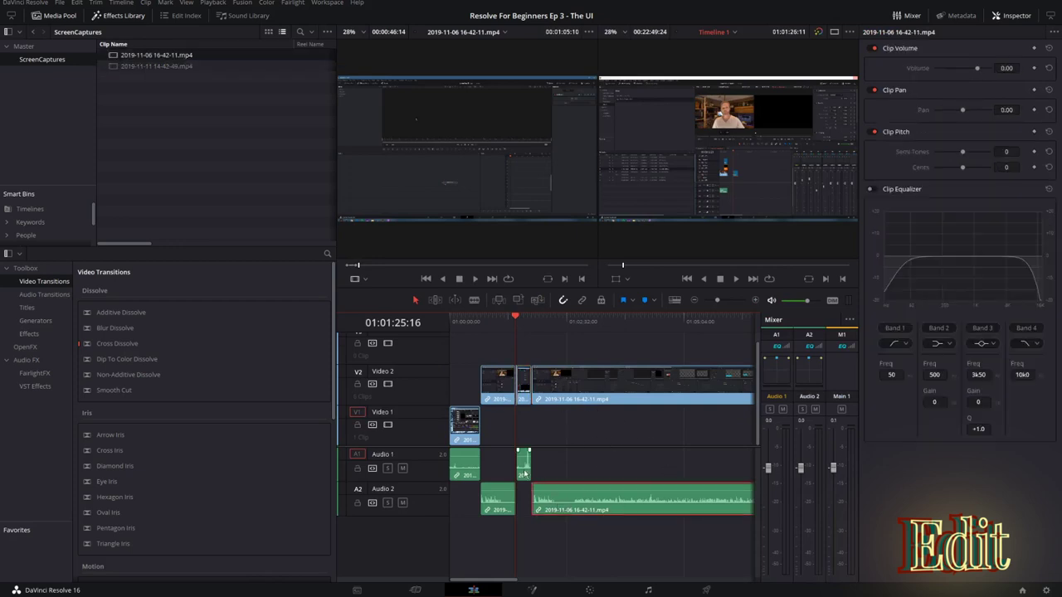
pyautogui.click(555, 492)
# On the long V2 clip, try Zoom, Position and Rotation, resetting position and rotation.
pyautogui.click(630, 400)
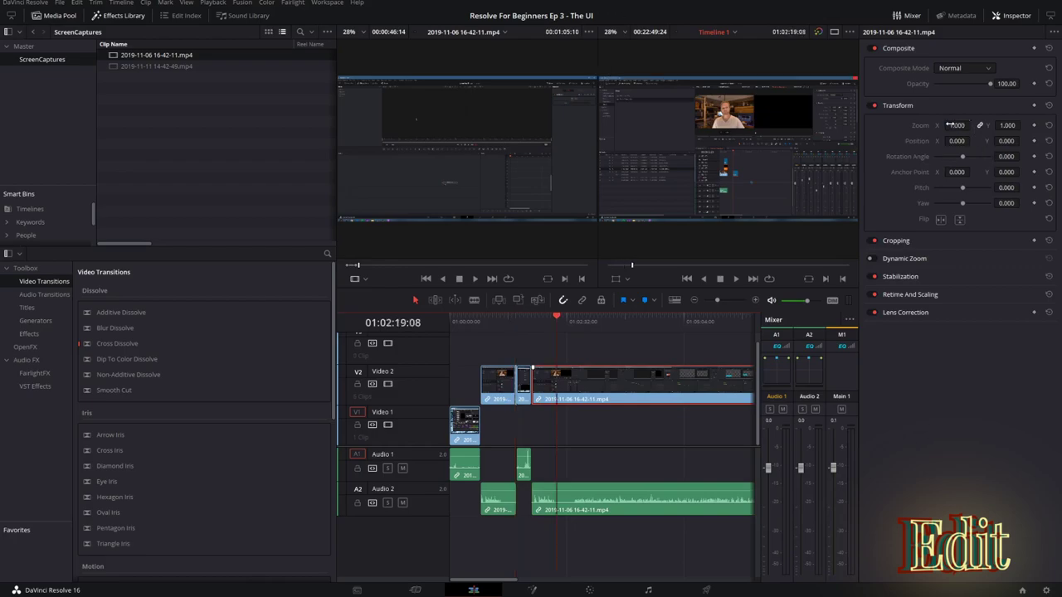
pyautogui.moveTo(951, 124); pyautogui.dragTo(921, 150)
pyautogui.moveTo(830, 244); pyautogui.dragTo(867, 244)
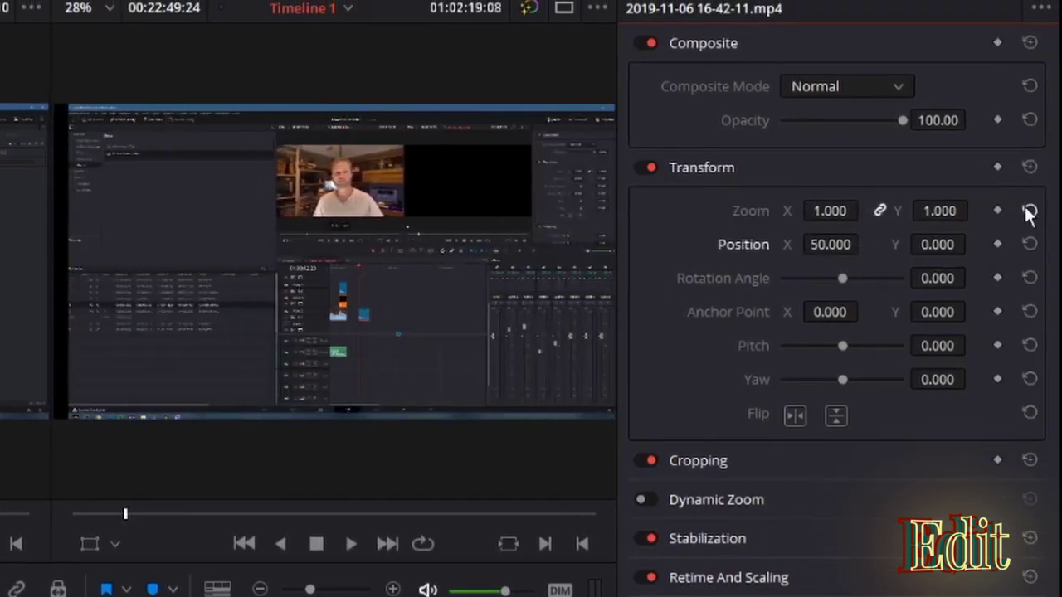
pyautogui.click(1030, 244)
pyautogui.moveTo(847, 279); pyautogui.dragTo(791, 279)
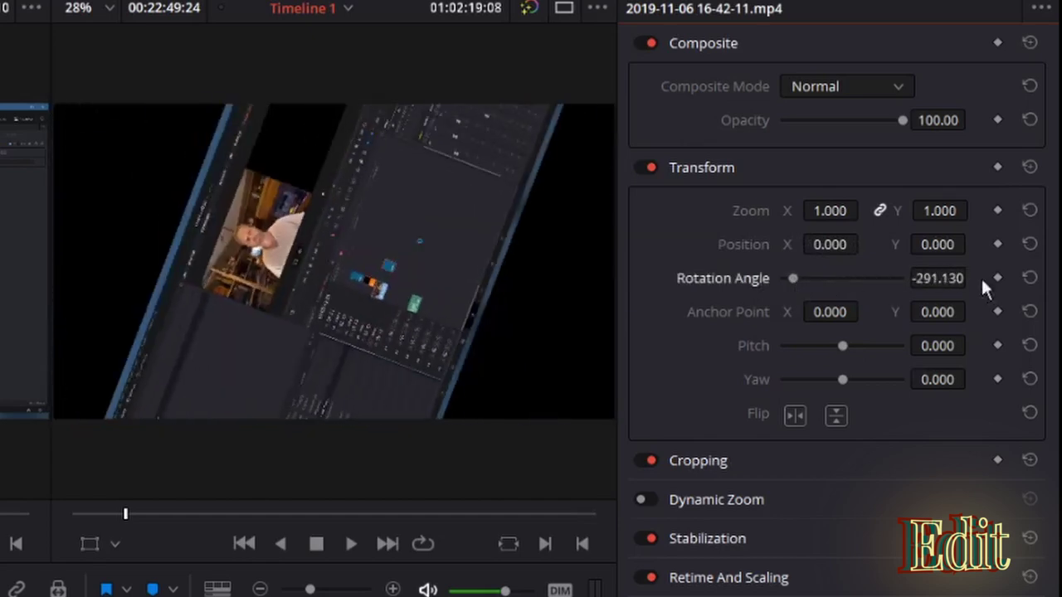
pyautogui.click(1030, 278)
# Shift the Anchor Point X (to 232), then reset anchor point and rotation to zero.
pyautogui.moveTo(830, 312); pyautogui.dragTo(866, 312)
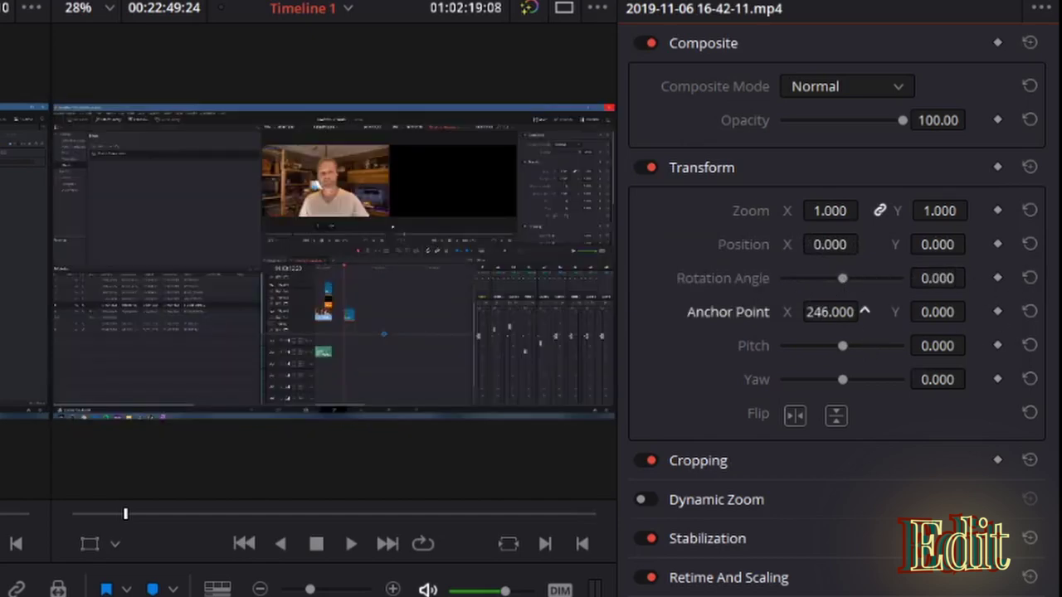
pyautogui.click(1030, 312)
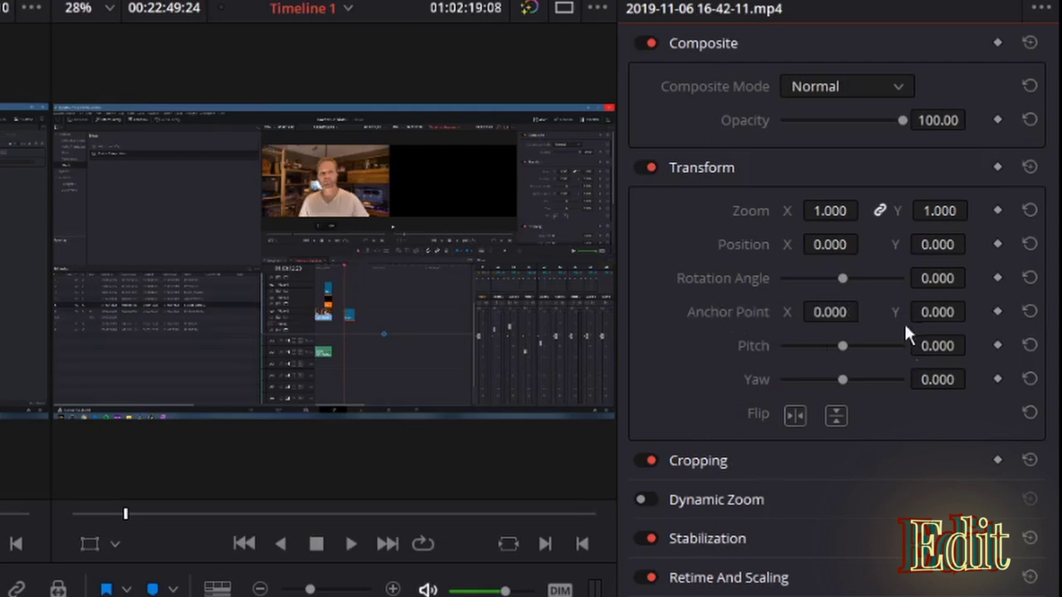
pyautogui.moveTo(805, 307); pyautogui.dragTo(827, 279)
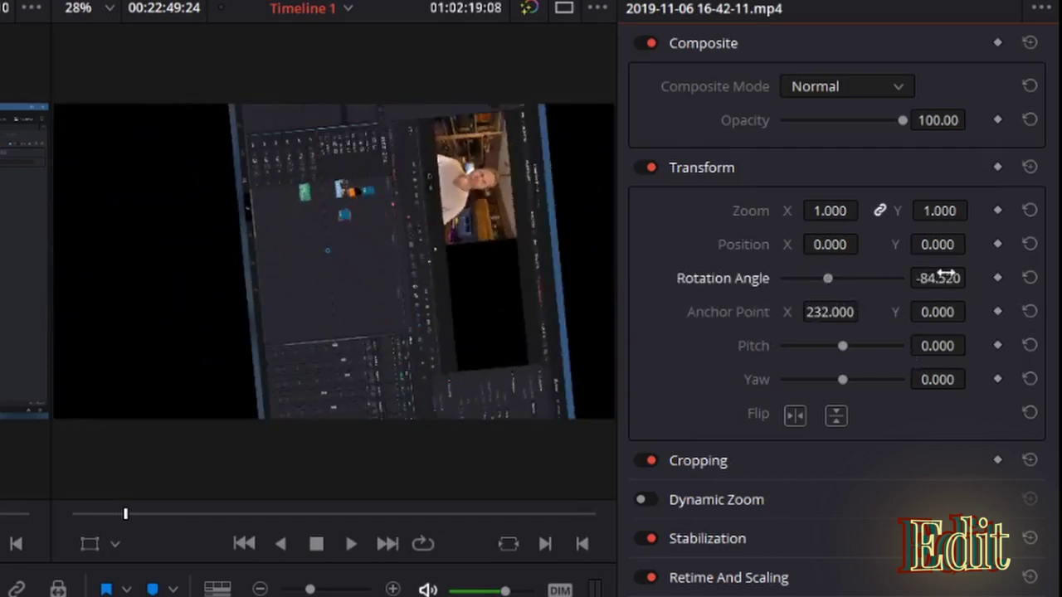
pyautogui.click(1029, 312)
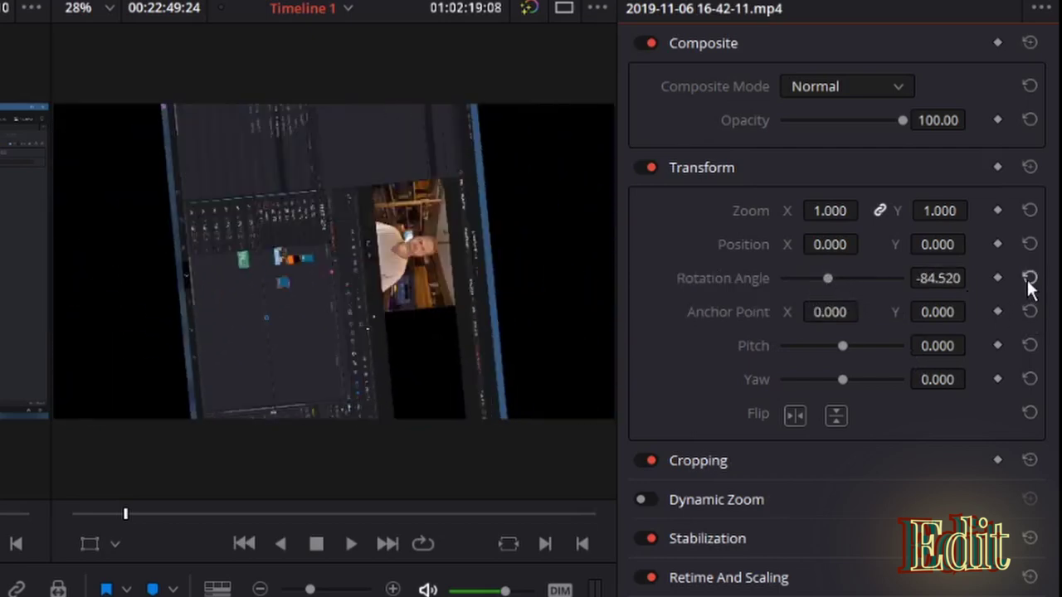
pyautogui.click(1029, 279)
# Adjust Pitch and Yaw in 3-D, then reset both to 0.000.
pyautogui.moveTo(843, 346); pyautogui.dragTo(800, 347)
pyautogui.moveTo(843, 379); pyautogui.dragTo(784, 395)
pyautogui.moveTo(808, 344)
pyautogui.mouseDown()
pyautogui.moveTo(830, 340)
pyautogui.moveTo(826, 349)
pyautogui.mouseUp()
pyautogui.click(1030, 345)
pyautogui.click(1030, 380)
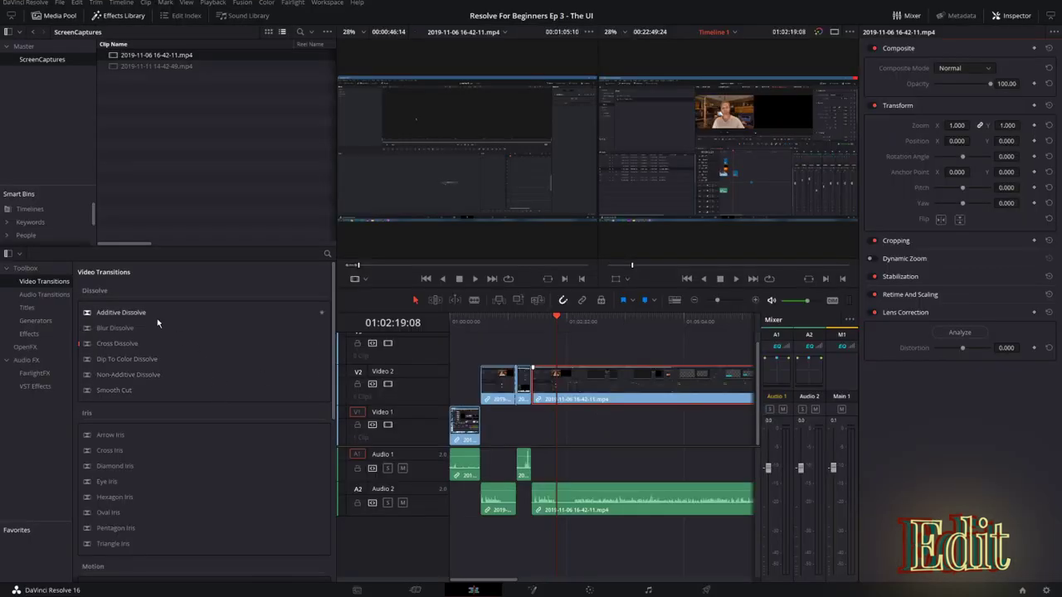
# Hide the media pool and reopen the effects library at full height.
pyautogui.click(112, 16)
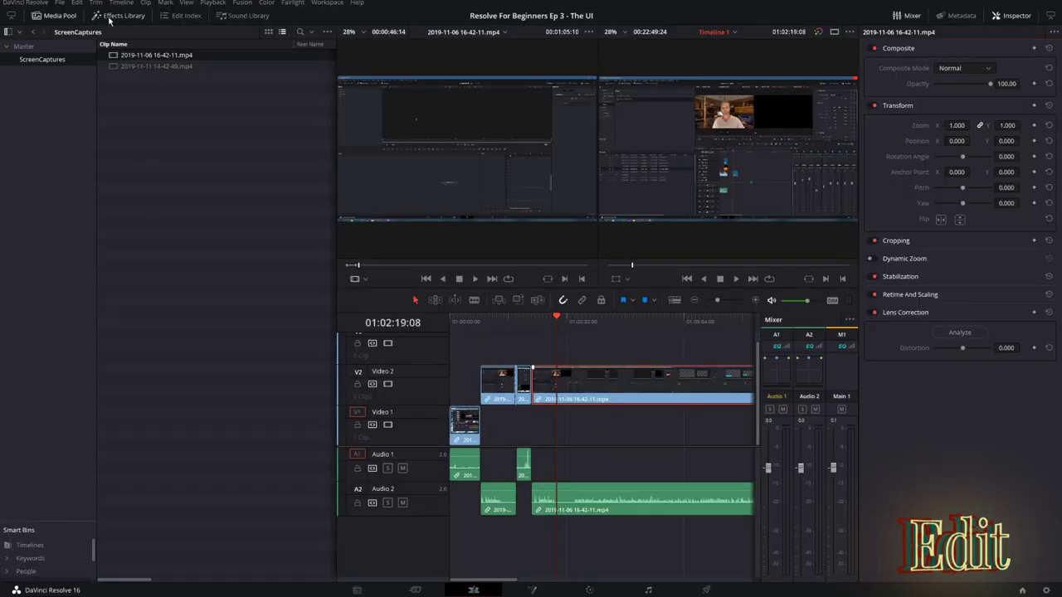
pyautogui.click(51, 15)
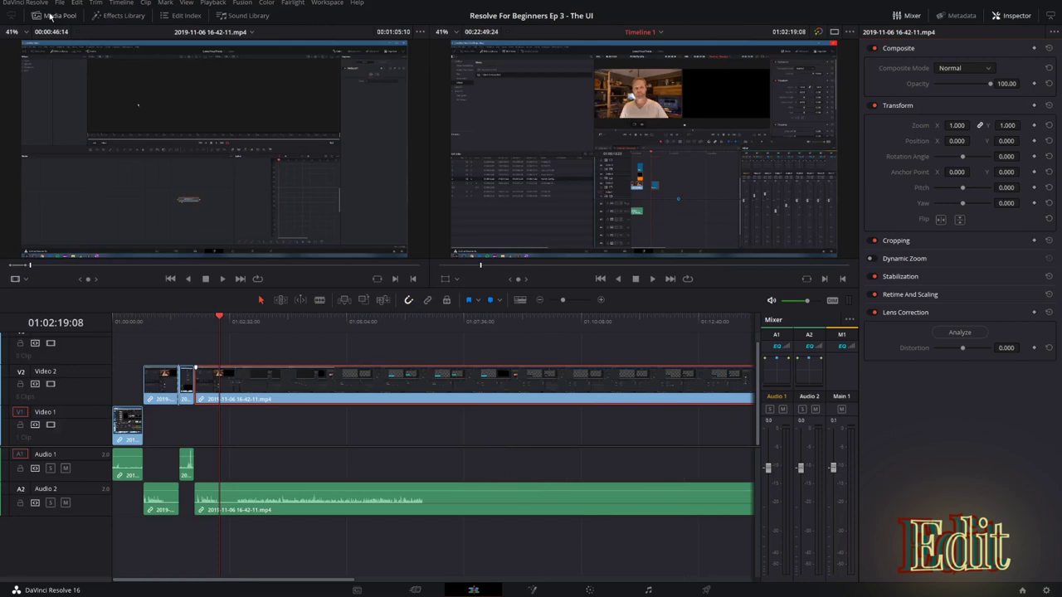
pyautogui.click(98, 15)
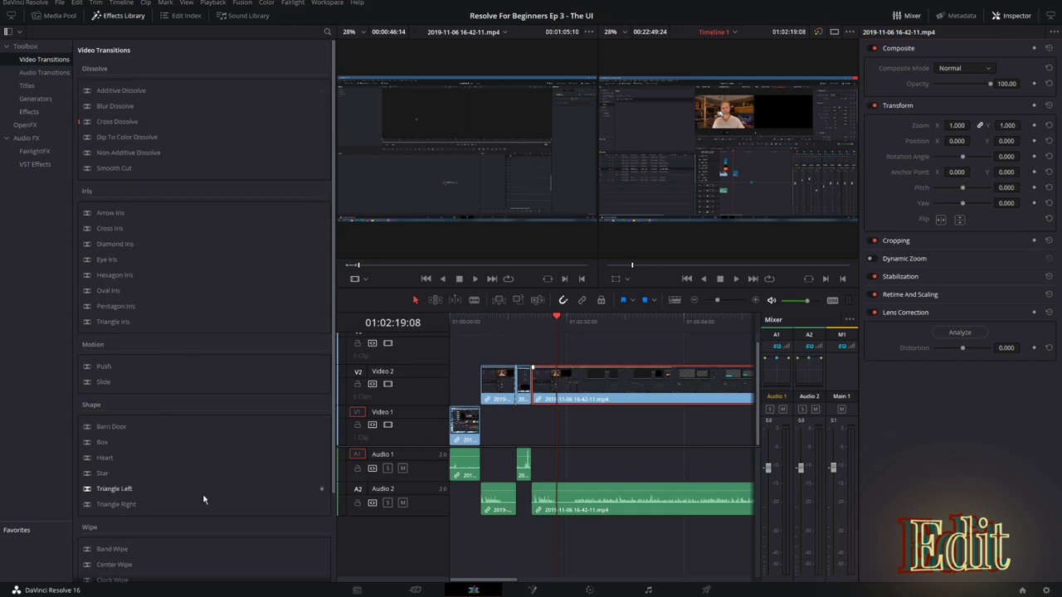
pyautogui.scroll(-3, 207, 498)
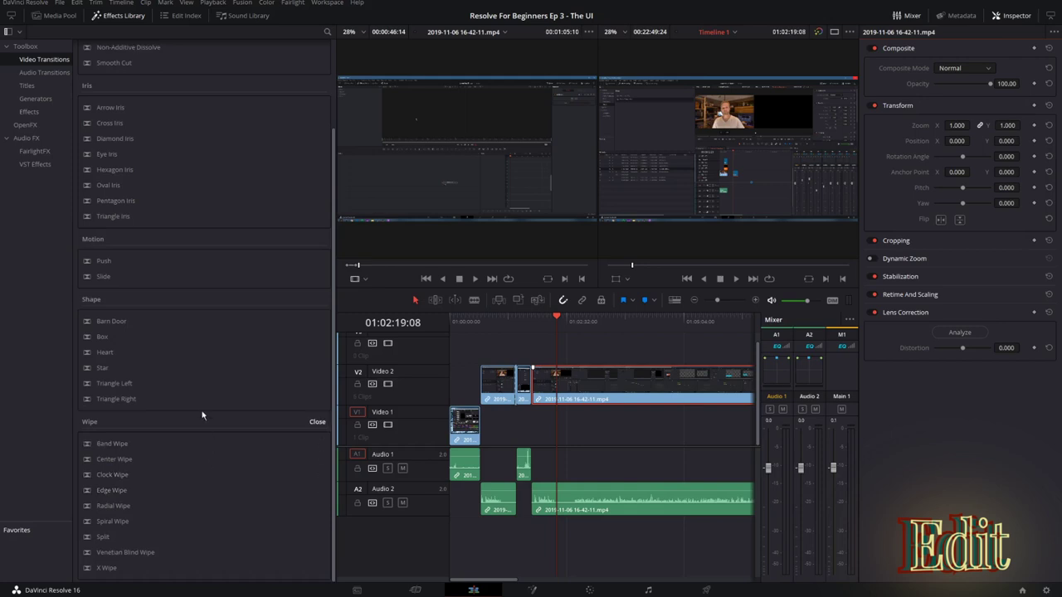
pyautogui.scroll(3, 154, 262)
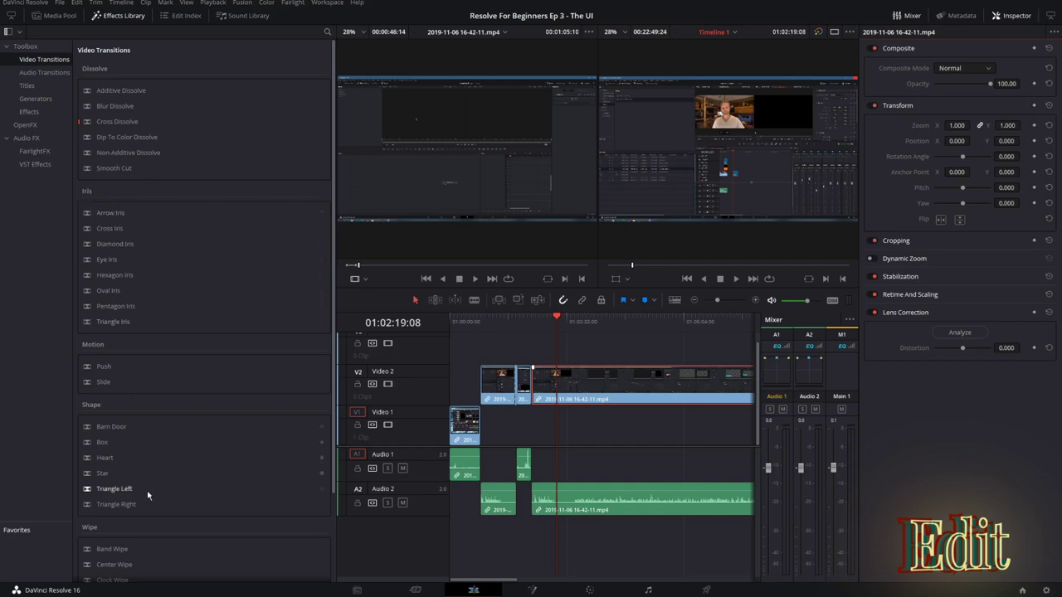
# Browse the Audio Transitions and Titles lists in the Toolbox.
pyautogui.click(44, 73)
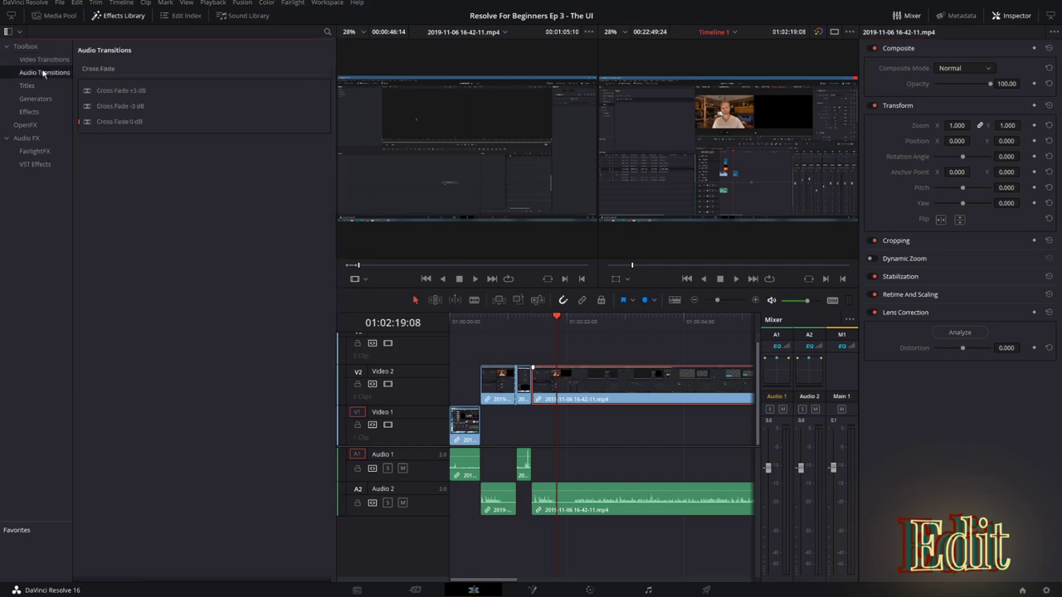
pyautogui.click(28, 87)
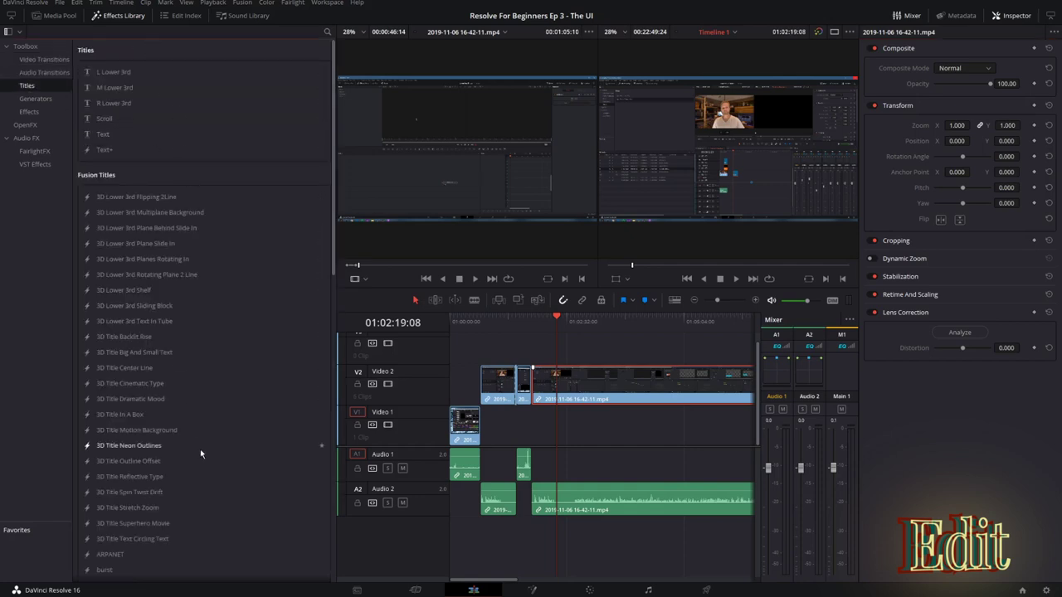
pyautogui.scroll(-5, 200, 444)
# Drag an OpenFX filter in, try a Blur Dissolve on V1, then view the V2 Cross Dissolve and Edit Index.
pyautogui.click(25, 125)
pyautogui.moveTo(111, 182); pyautogui.dragTo(587, 392)
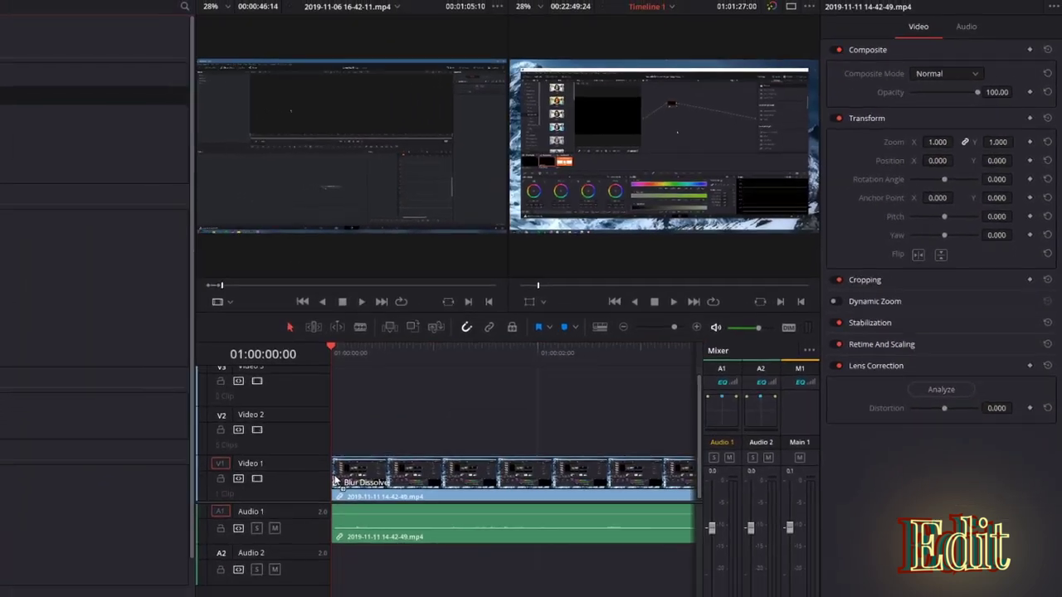
pyautogui.moveTo(335, 480); pyautogui.dragTo(351, 483)
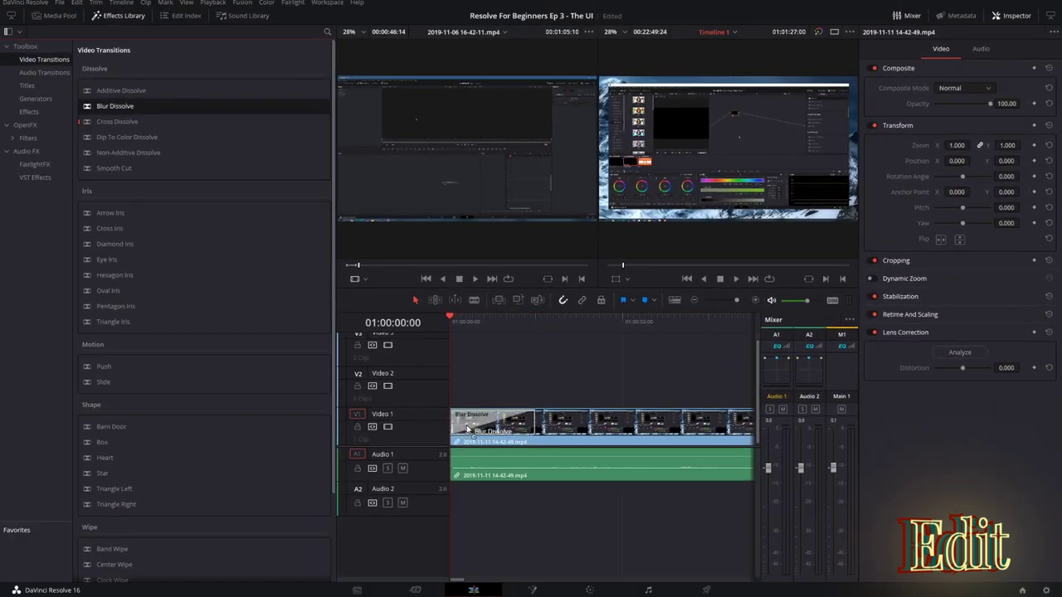
pyautogui.moveTo(467, 429); pyautogui.dragTo(501, 412)
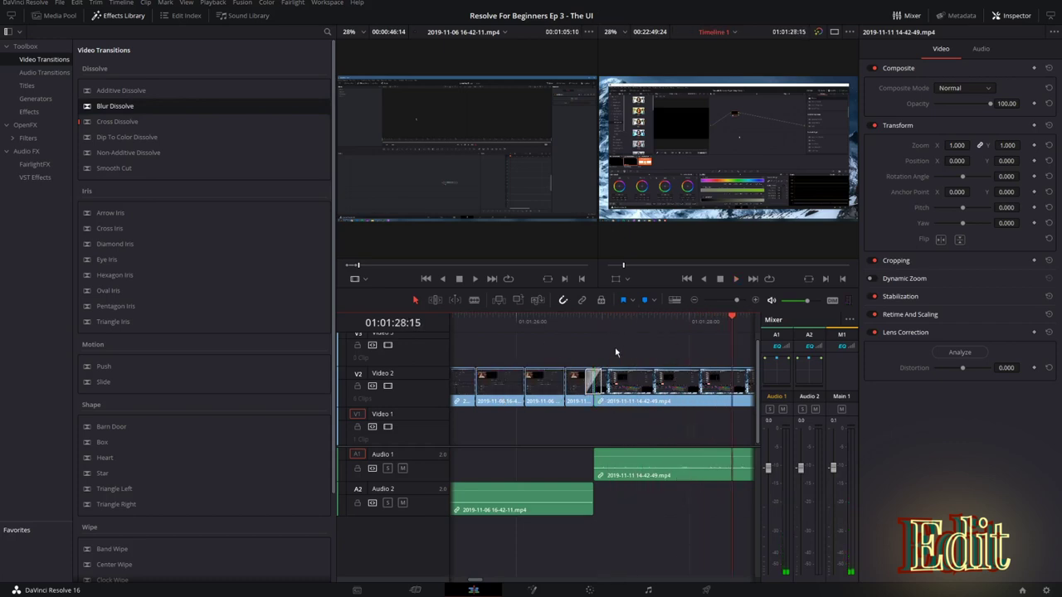
pyautogui.click(591, 380)
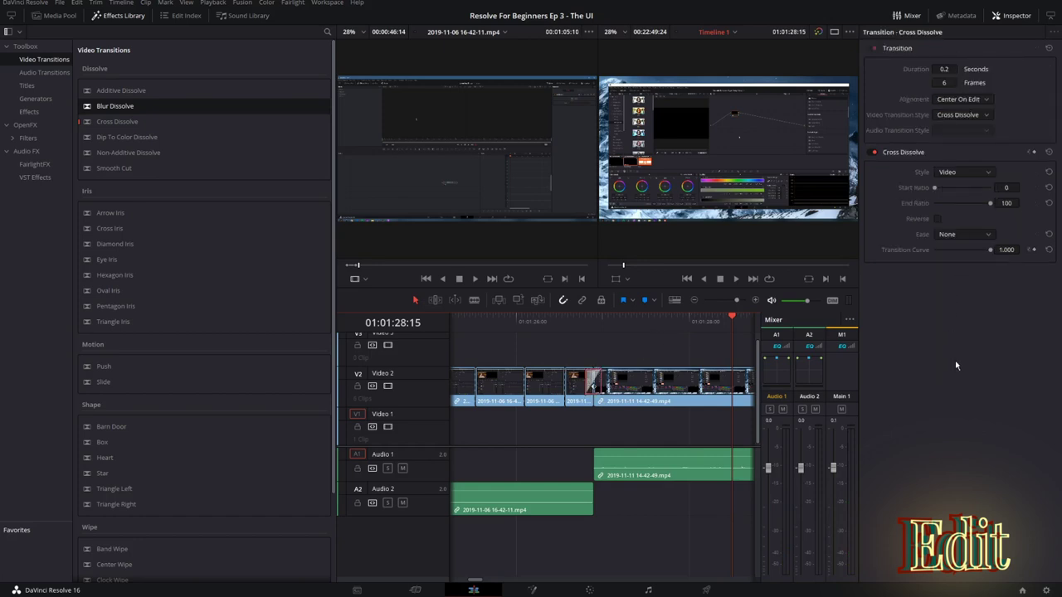
pyautogui.click(183, 15)
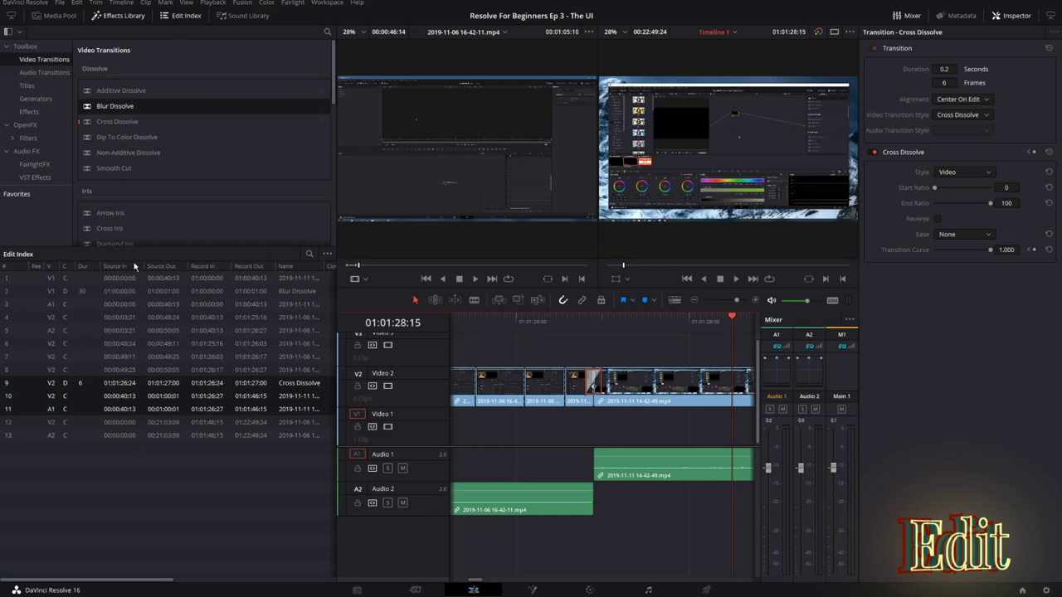
# Search the Sound Library for 'whoosh' and place FOLY-bullwhip-whooshes-short-11 on a new Audio 3 track.
pyautogui.click(249, 17)
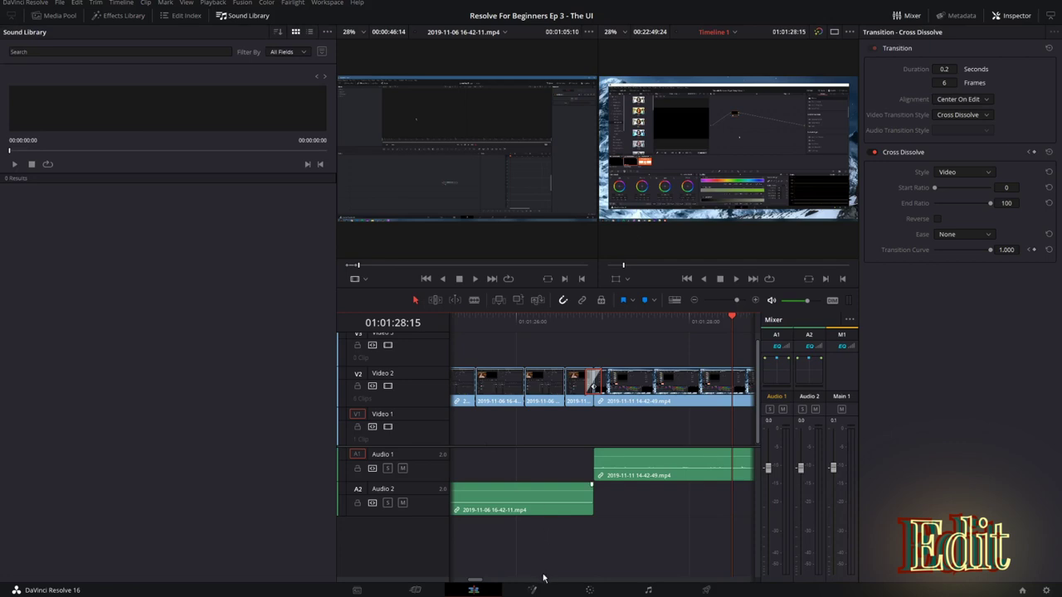
pyautogui.click(327, 31)
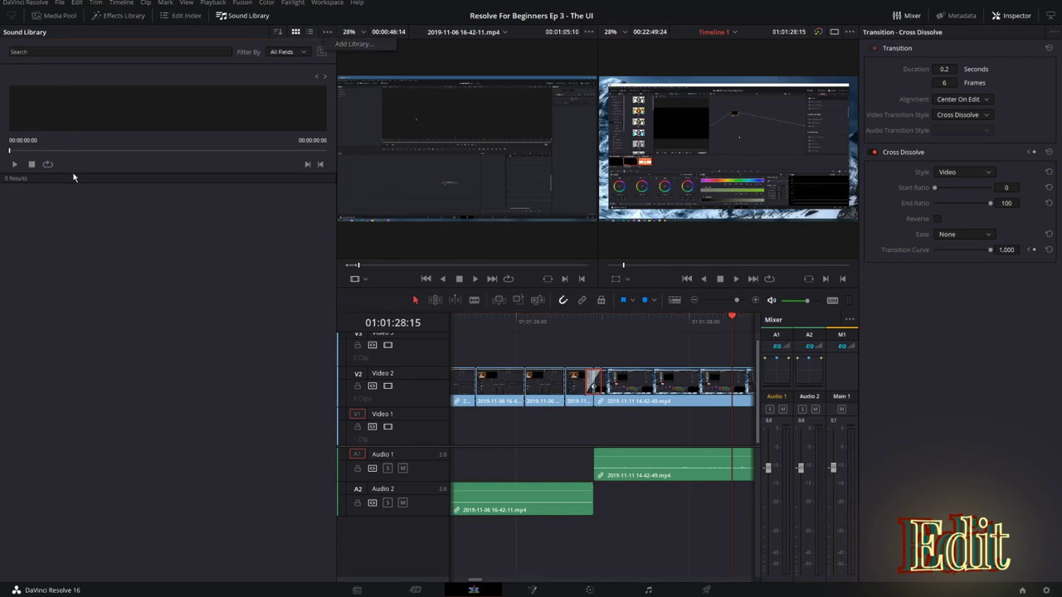
pyautogui.click(74, 97)
pyautogui.click(120, 52)
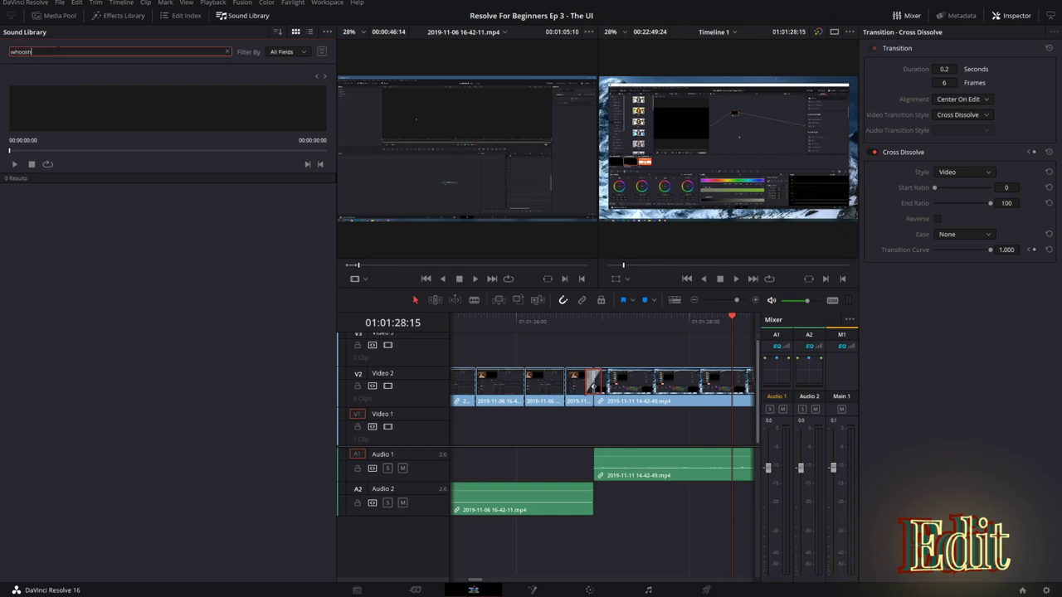
pyautogui.write('whoosh')
pyautogui.press('Return')
pyautogui.click(91, 190)
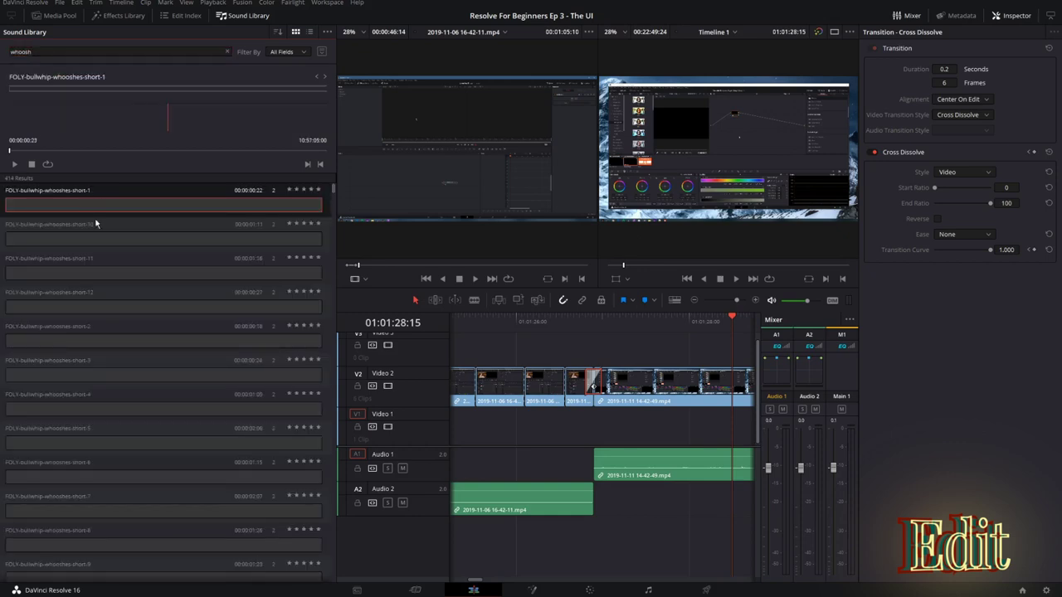
pyautogui.moveTo(95, 269); pyautogui.dragTo(565, 537)
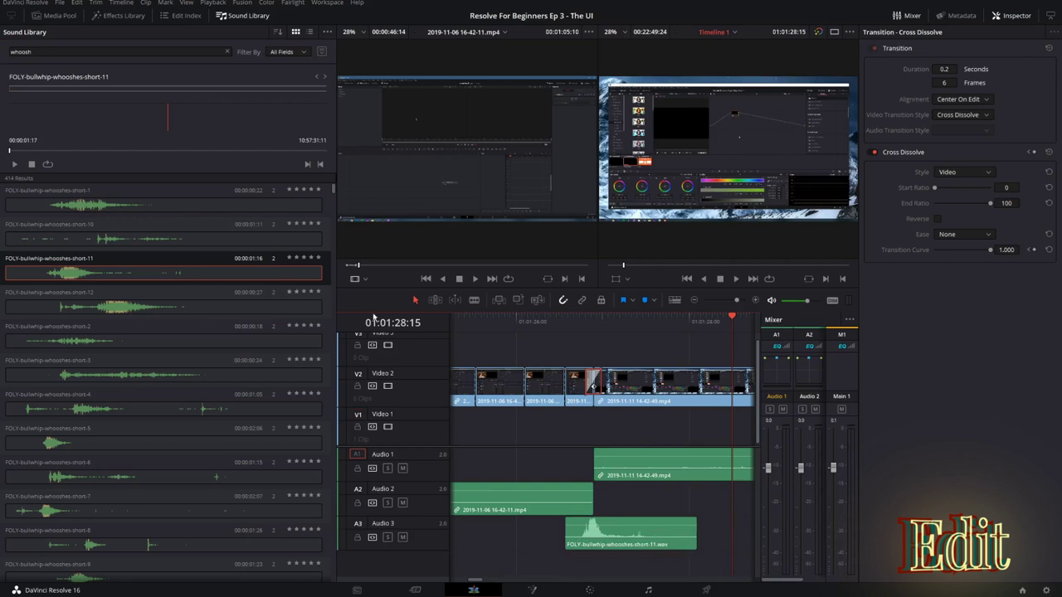
pyautogui.click(628, 541)
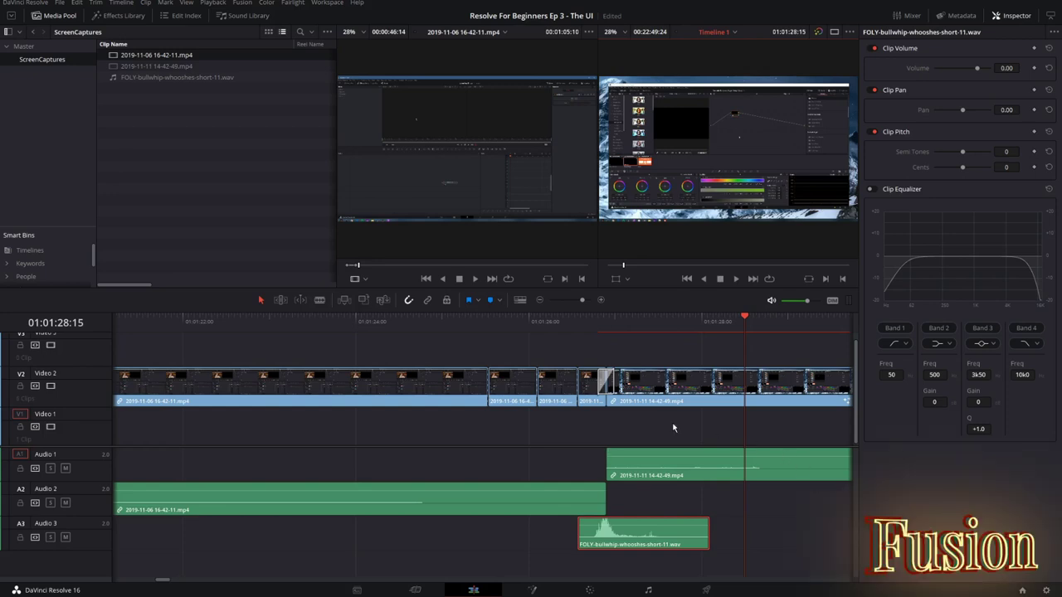
# Set the playhead to 01:01:25:23 and open the short Video 2 clip in Fusion.
pyautogui.click(506, 324)
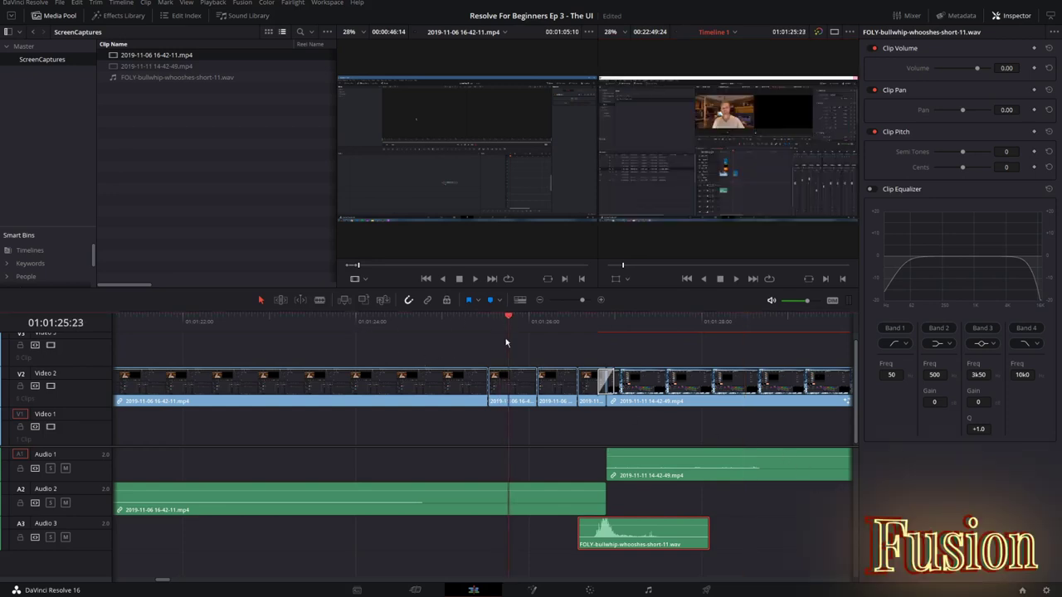
pyautogui.click(523, 387)
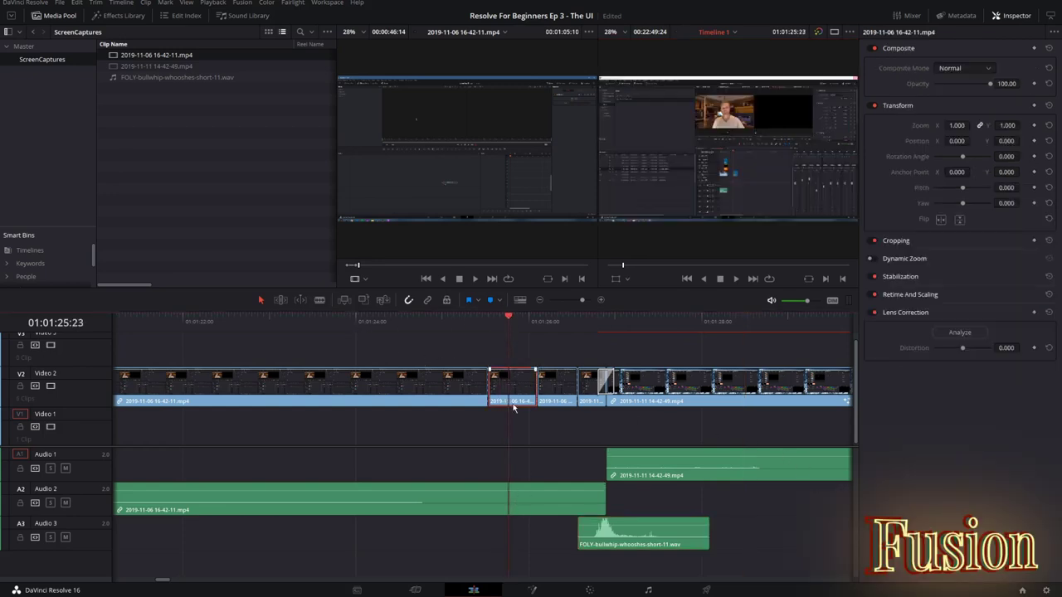
pyautogui.click(534, 589)
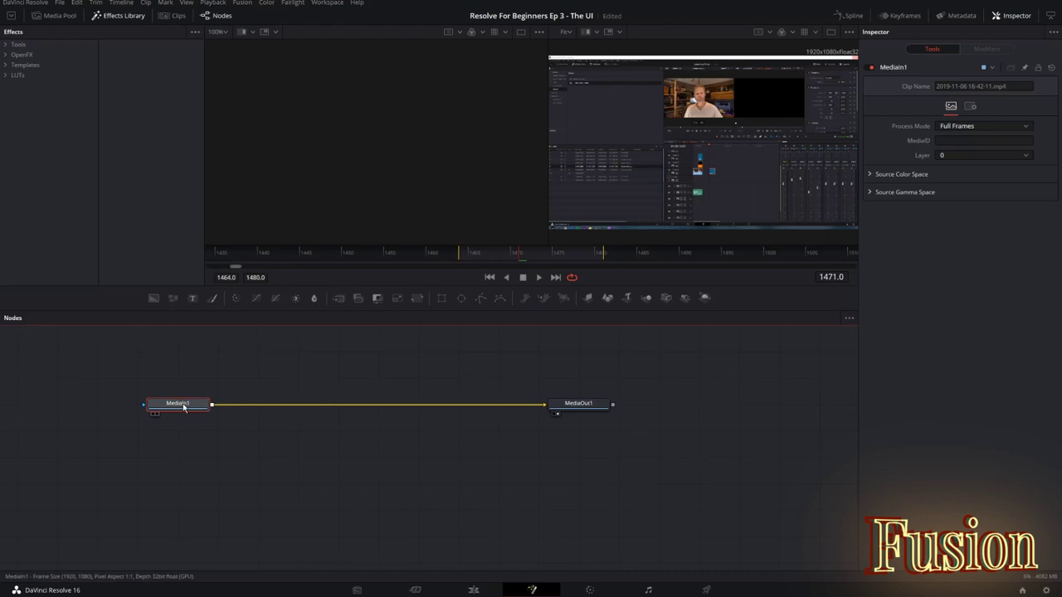
# Show MediaIn1 in the left viewer and shift the node layout down and right.
pyautogui.moveTo(184, 406)
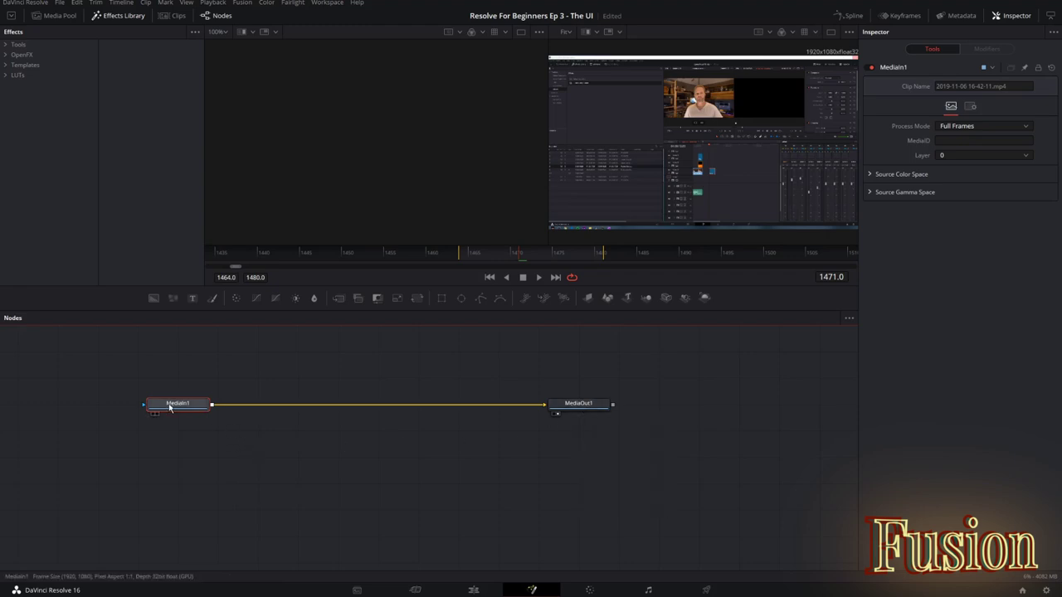
pyautogui.moveTo(170, 406); pyautogui.dragTo(339, 152)
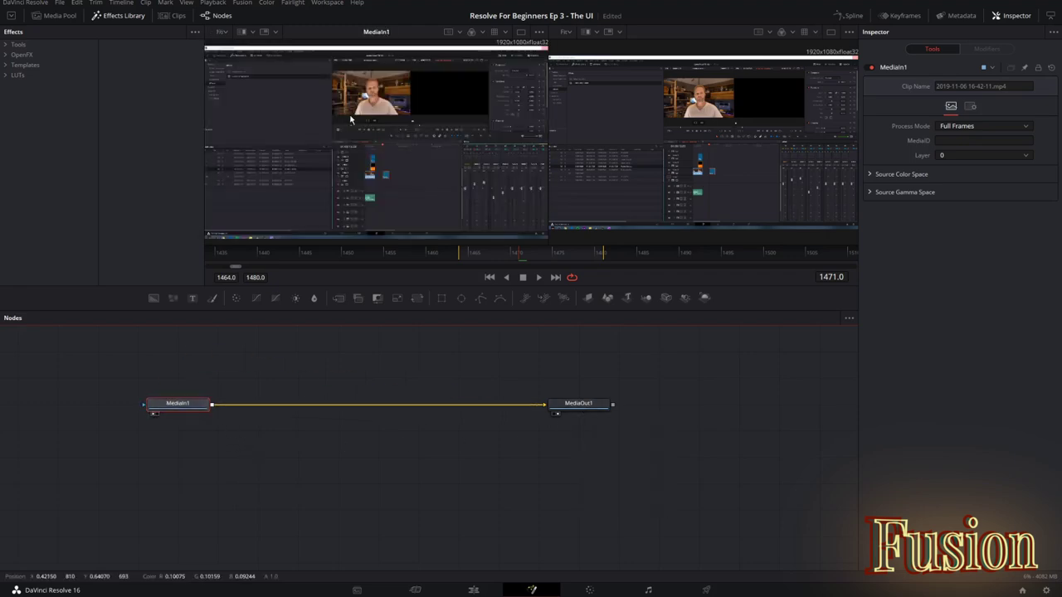
pyautogui.moveTo(174, 406); pyautogui.dragTo(123, 405)
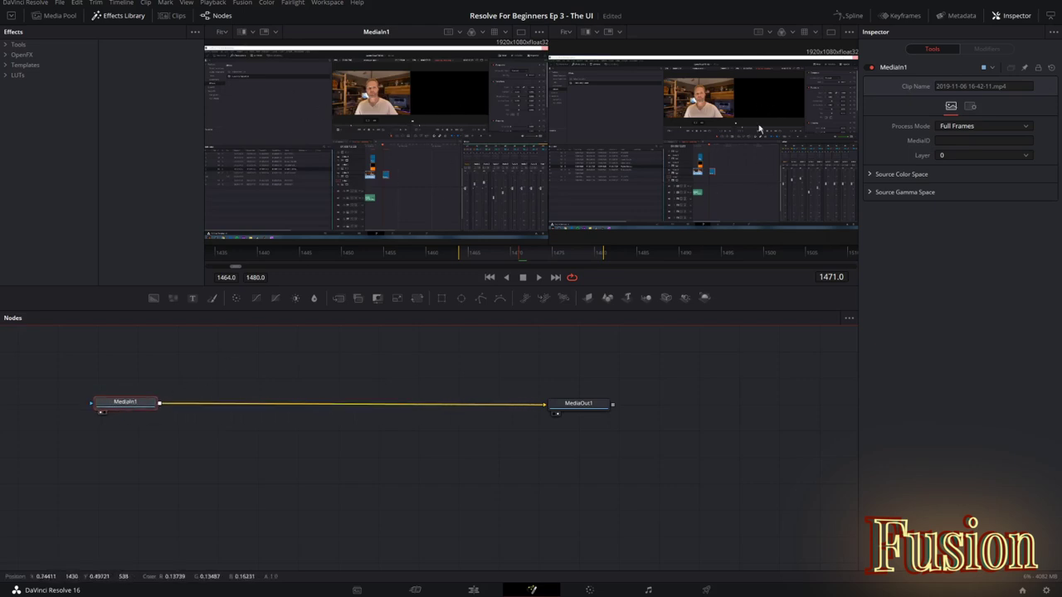
pyautogui.moveTo(124, 407); pyautogui.dragTo(209, 469)
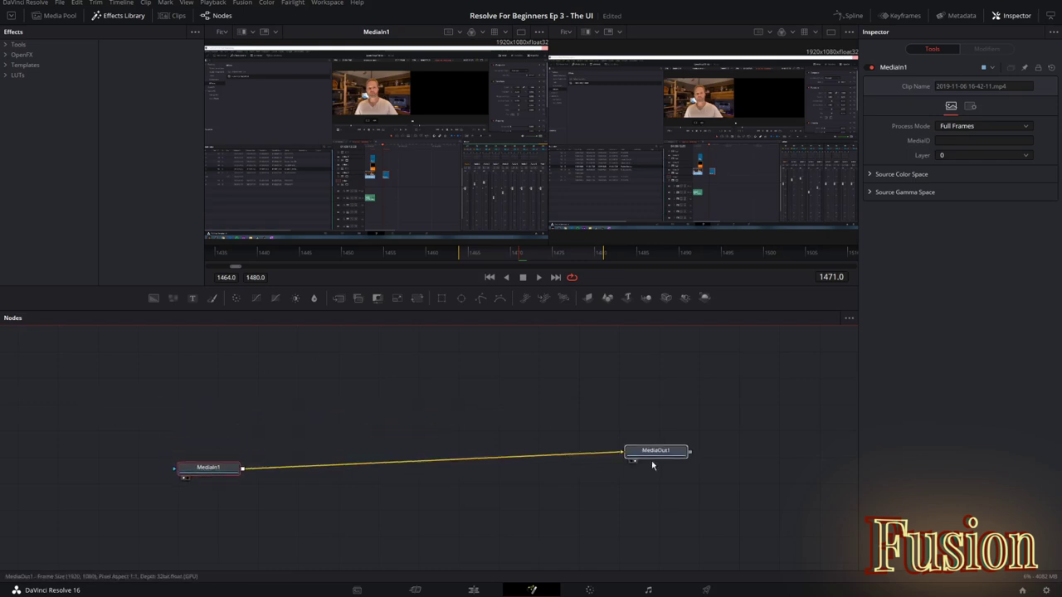
pyautogui.moveTo(655, 464); pyautogui.dragTo(648, 485)
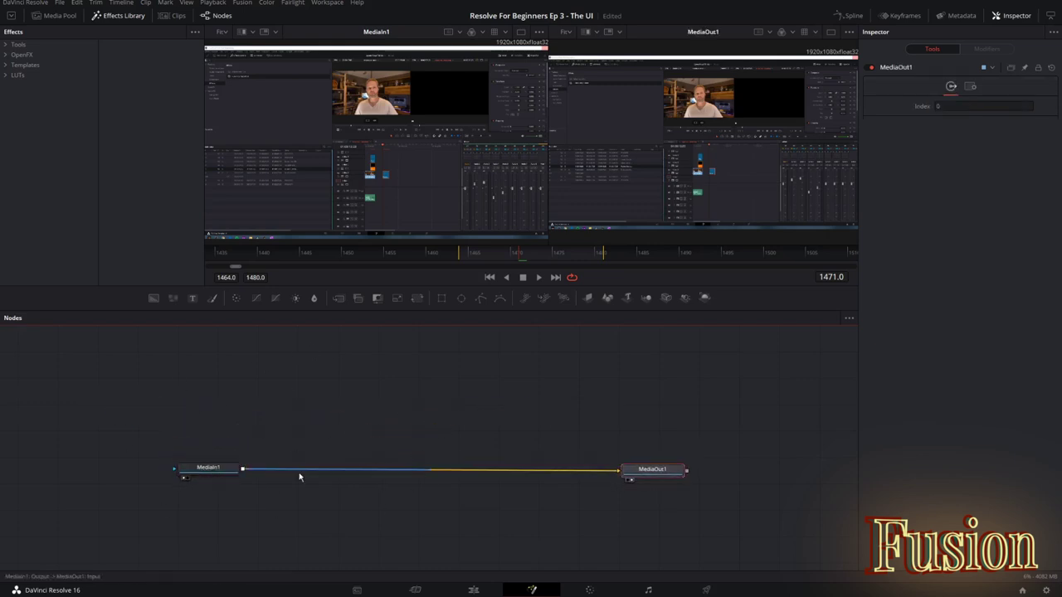
# Select MediaIn1, show it in the right viewer too, and reposition the node.
pyautogui.click(200, 472)
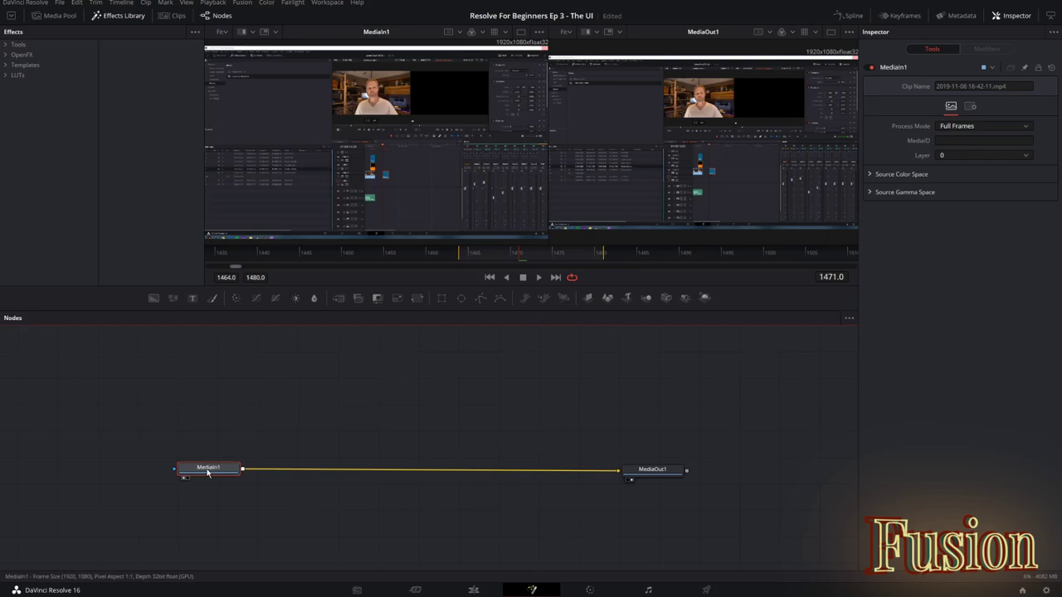
pyautogui.moveTo(207, 473); pyautogui.dragTo(179, 407)
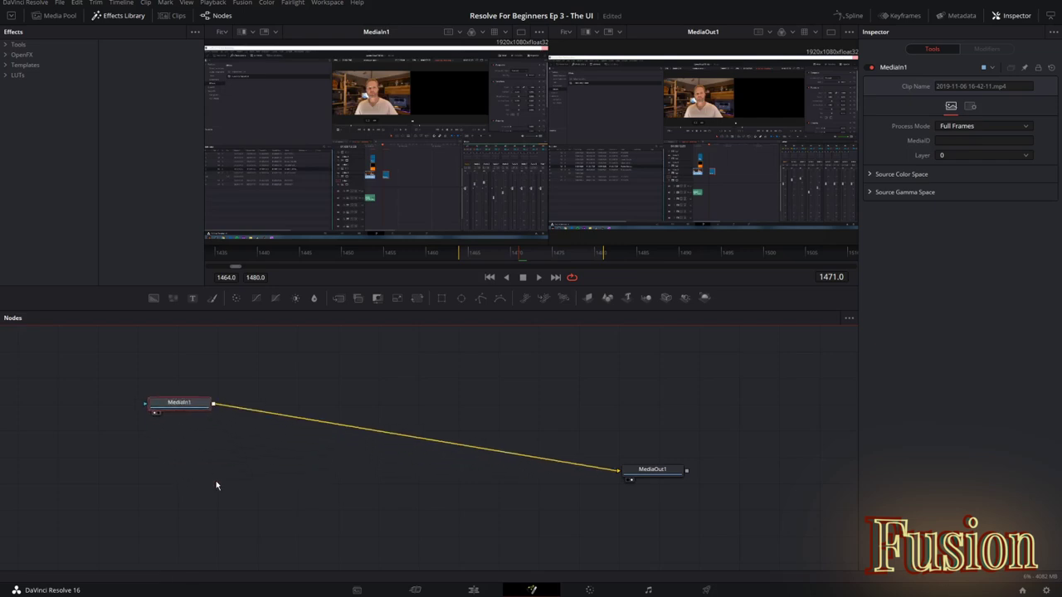
pyautogui.press('2')
pyautogui.press('2')
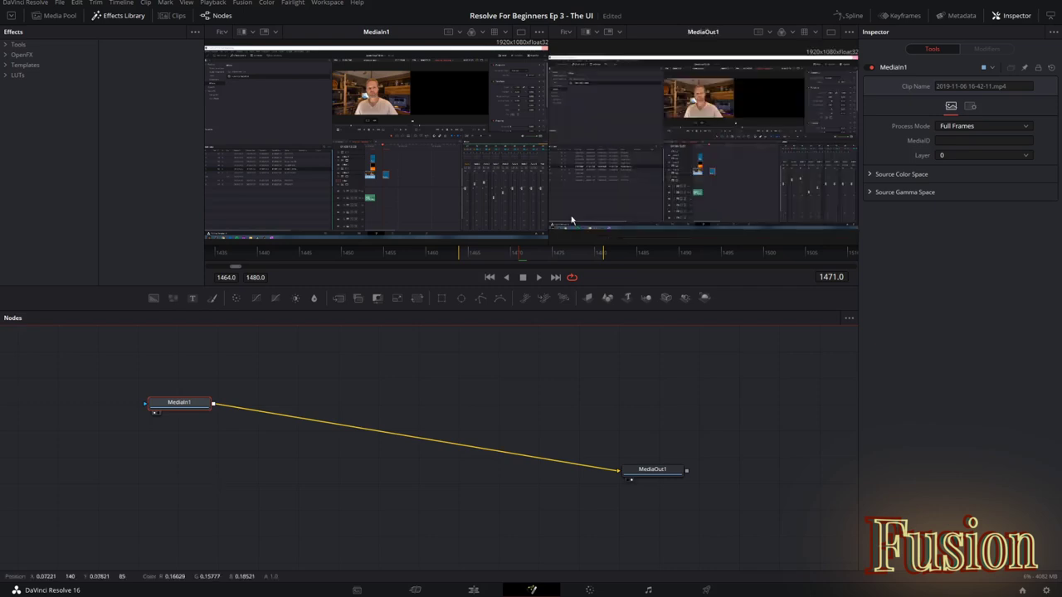
pyautogui.moveTo(179, 403); pyautogui.dragTo(164, 436)
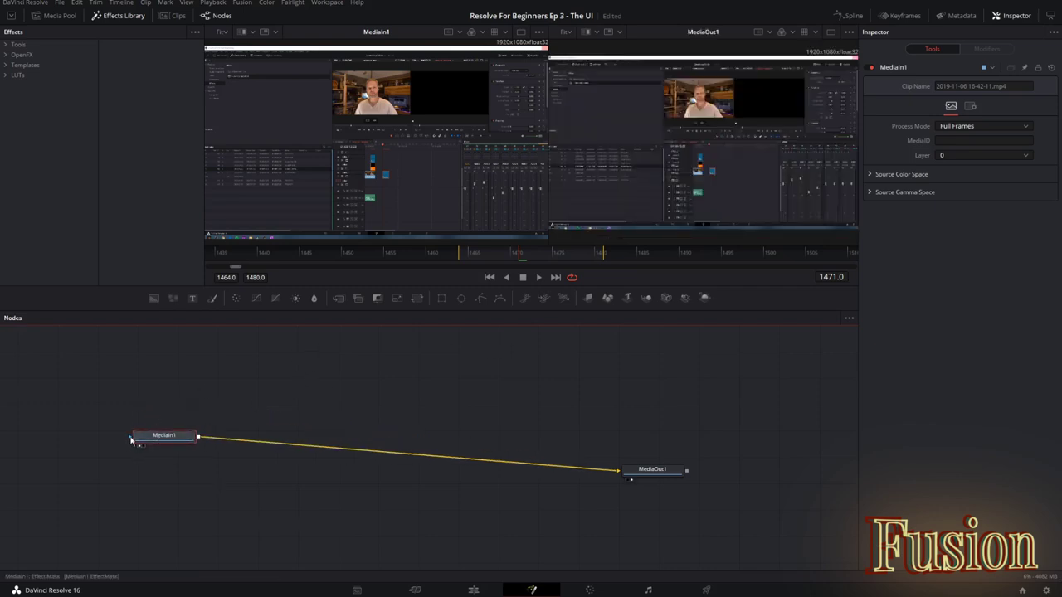
pyautogui.moveTo(152, 446)
pyautogui.mouseDown()
pyautogui.moveTo(137, 433)
pyautogui.moveTo(151, 454)
pyautogui.mouseUp()
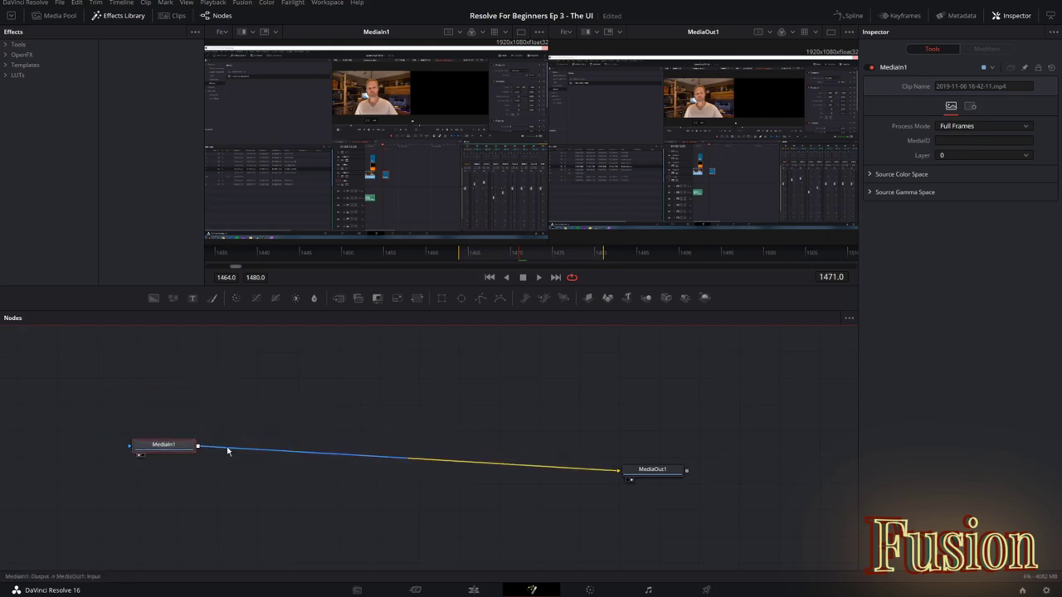
pyautogui.click(6, 45)
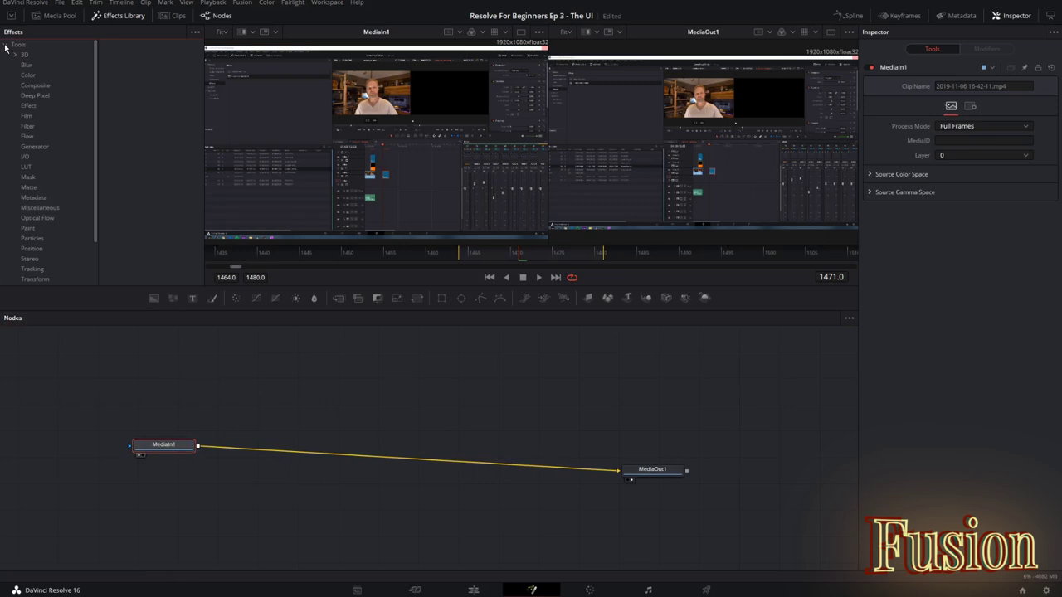
# Add a Rays effect node and wire MediaIn1 → Rays1 → MediaOut1.
pyautogui.click(30, 106)
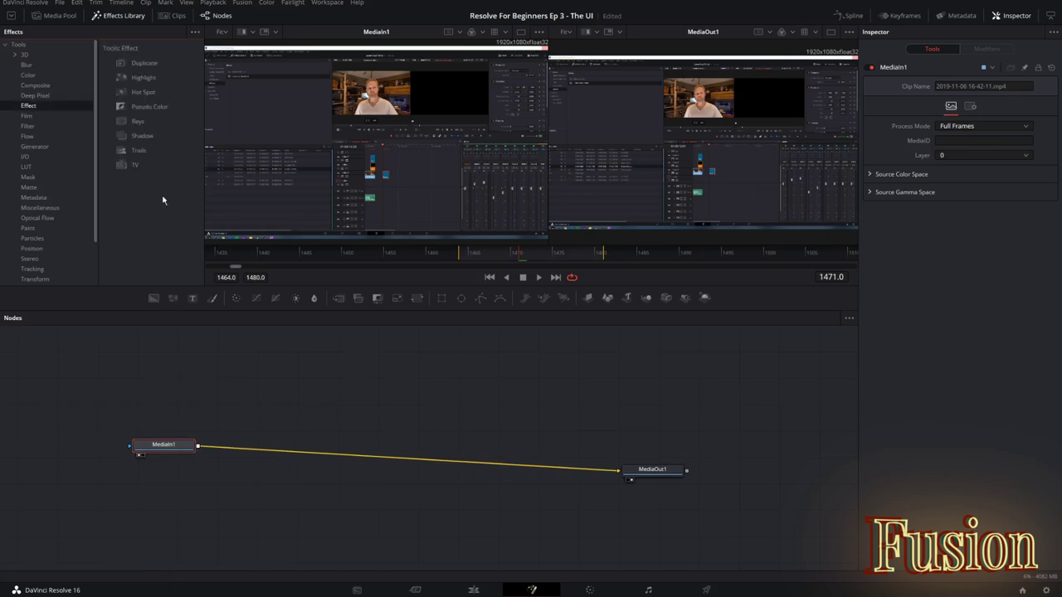
pyautogui.moveTo(137, 122); pyautogui.dragTo(346, 412)
pyautogui.moveTo(618, 470); pyautogui.dragTo(303, 415)
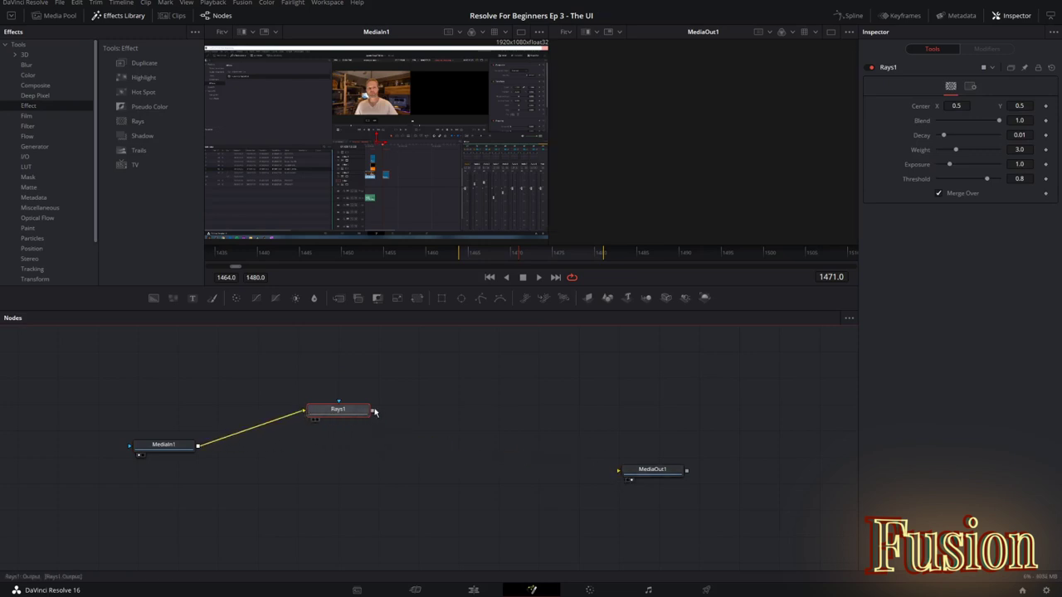
pyautogui.moveTo(374, 411); pyautogui.dragTo(619, 471)
pyautogui.moveTo(341, 410); pyautogui.dragTo(438, 458)
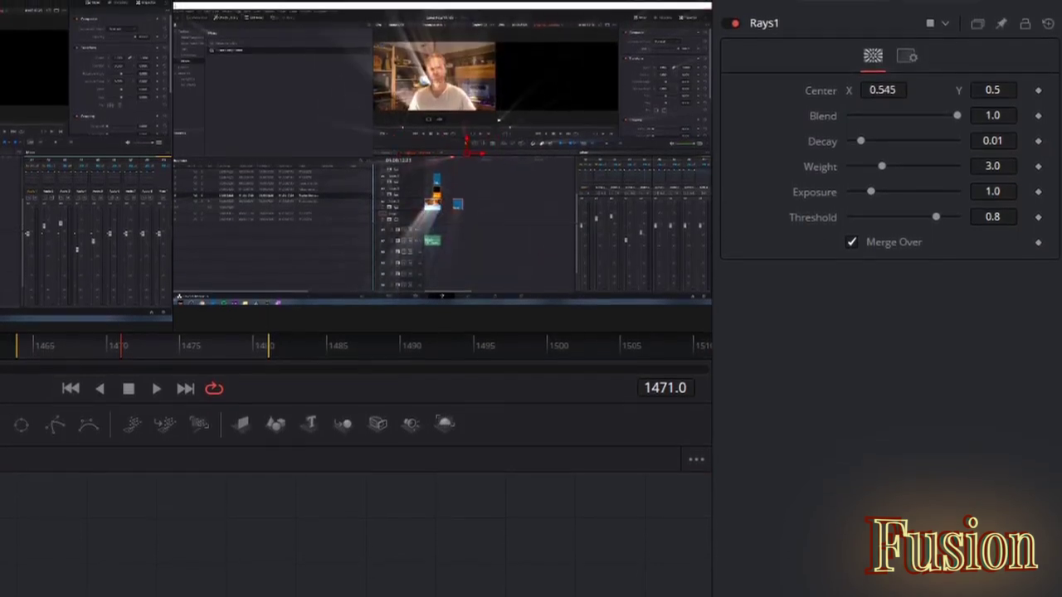
# Shift the rays centre, lower Threshold to 0.677, and line the three nodes up in a row.
pyautogui.moveTo(861, 141); pyautogui.dragTo(870, 236)
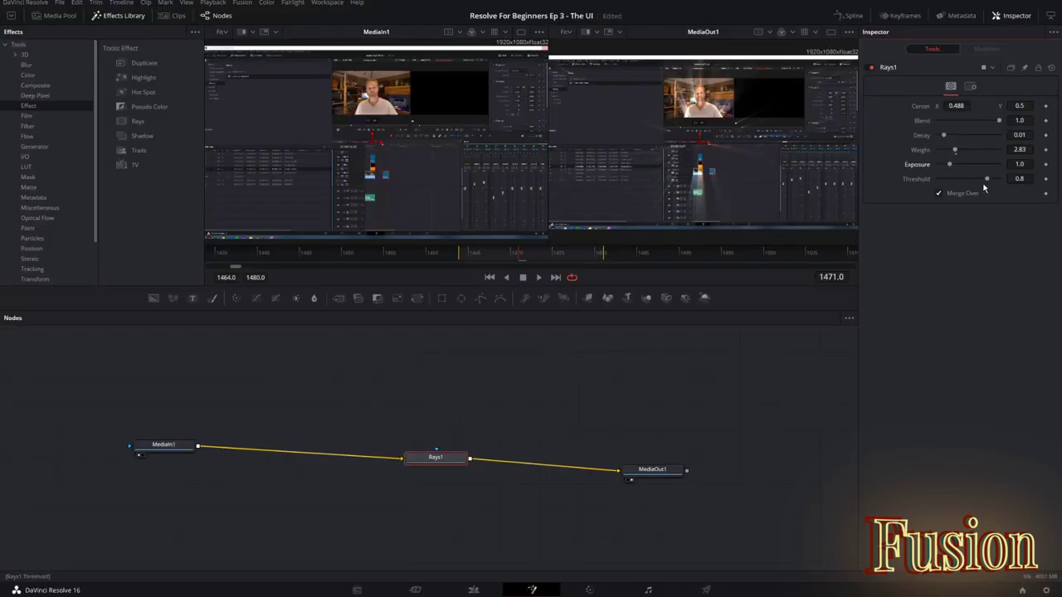
pyautogui.moveTo(987, 180)
pyautogui.mouseDown()
pyautogui.moveTo(888, 184)
pyautogui.moveTo(1035, 192)
pyautogui.moveTo(979, 193)
pyautogui.mouseUp()
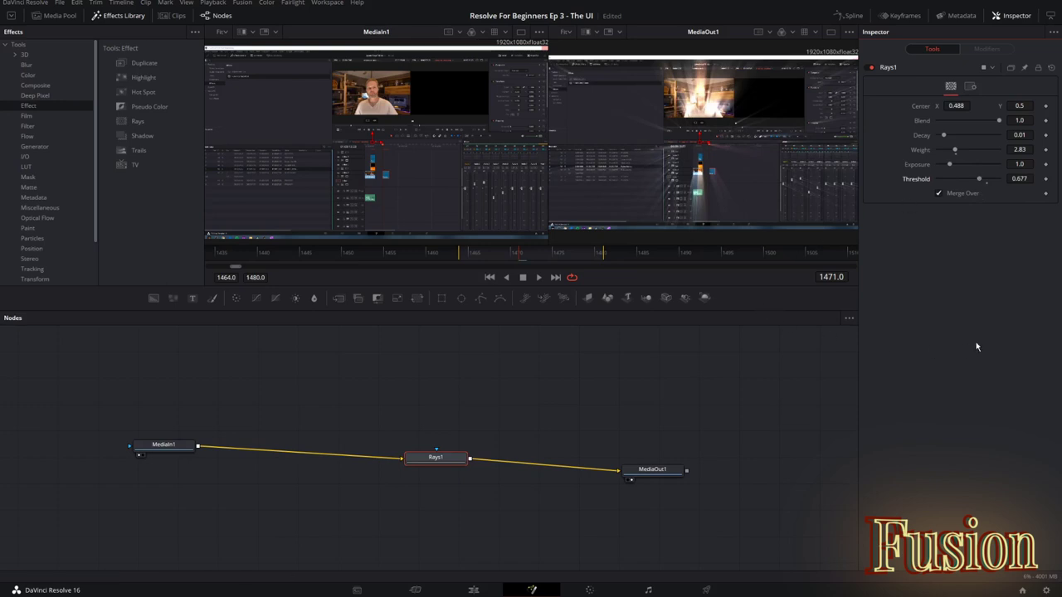
pyautogui.moveTo(654, 469); pyautogui.dragTo(698, 417)
pyautogui.moveTo(435, 459); pyautogui.dragTo(486, 415)
pyautogui.moveTo(137, 445); pyautogui.dragTo(194, 421)
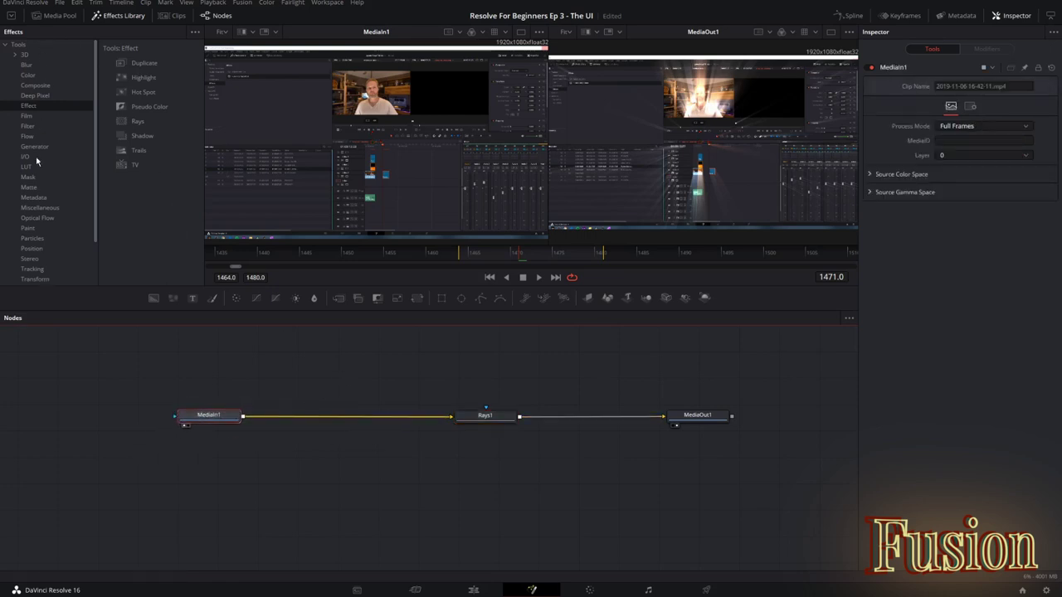
pyautogui.scroll(-3, 37, 161)
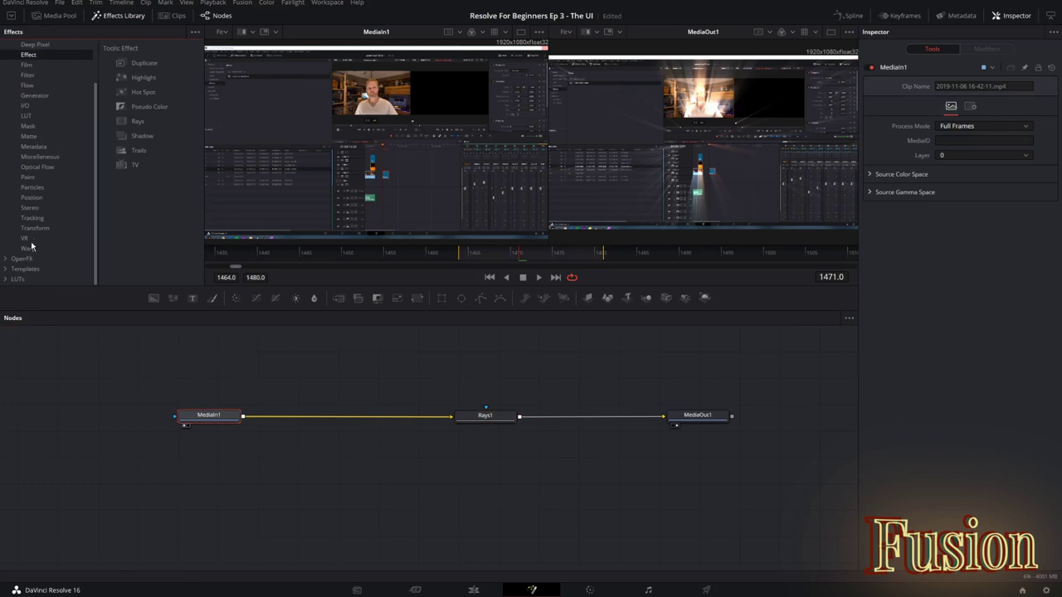
# Scroll the Effects list back up.
pyautogui.scroll(3, 40, 157)
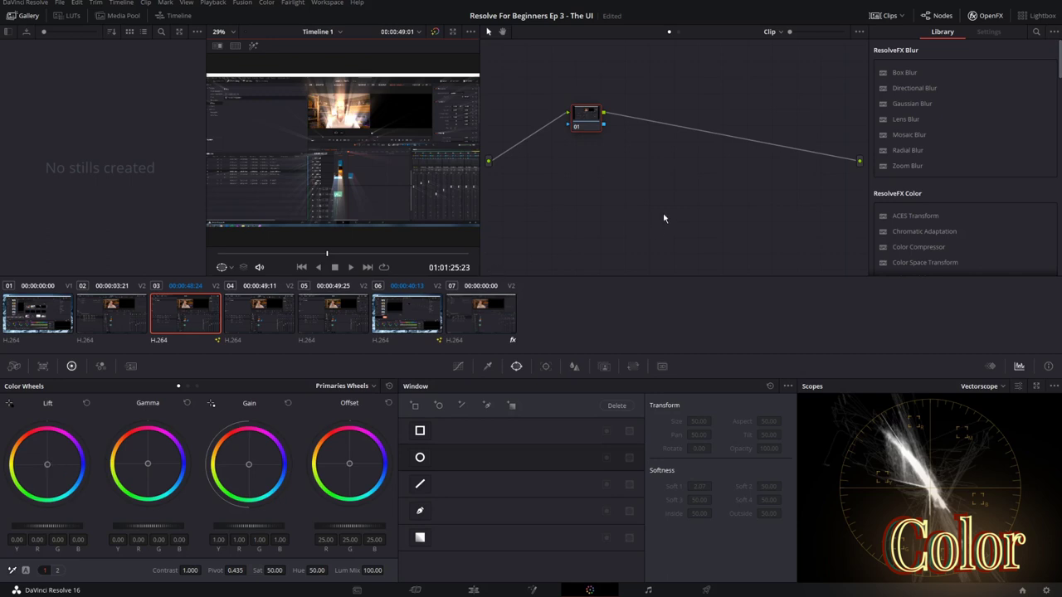
# Save the project and switch the scope to RGB Parade.
pyautogui.hotkey('ctrl', 's')
pyautogui.click(1002, 386)
pyautogui.click(1002, 410)
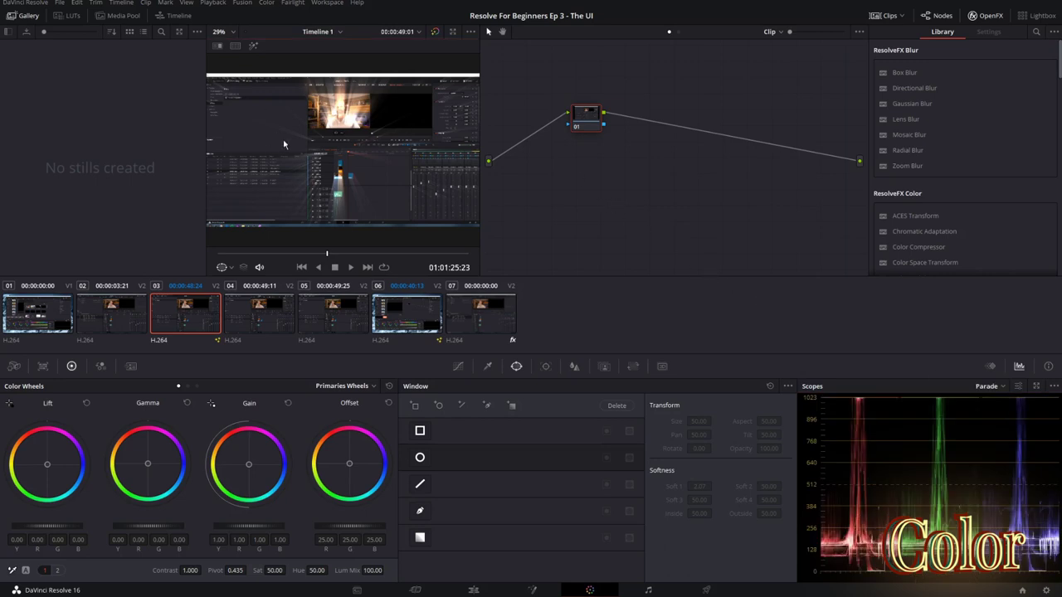
# Move node 01 down and left in the node graph, and make clip 02 current.
pyautogui.moveTo(581, 114); pyautogui.dragTo(657, 174)
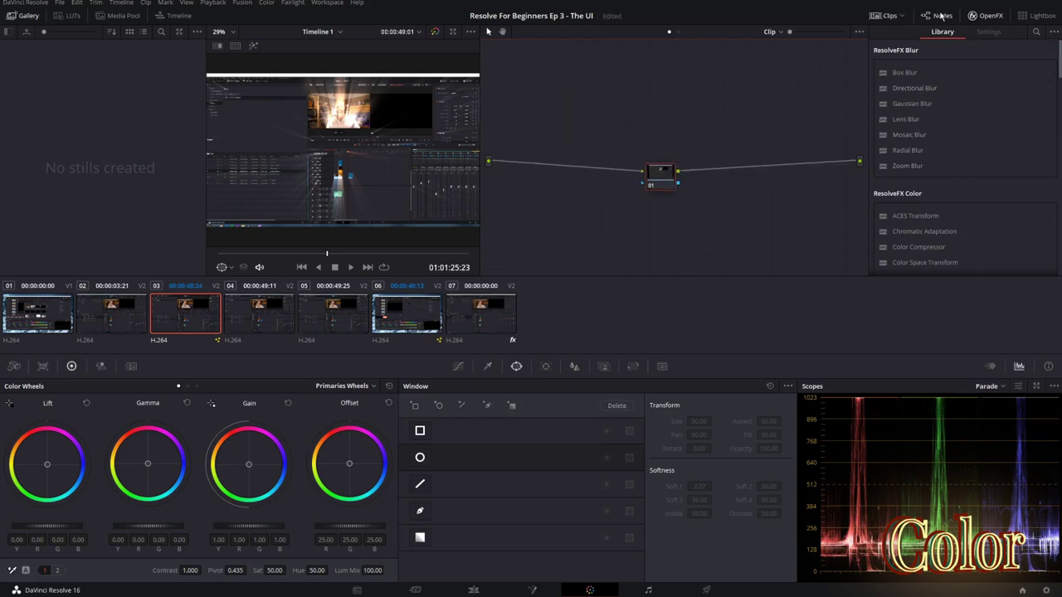
pyautogui.moveTo(666, 175); pyautogui.dragTo(566, 97)
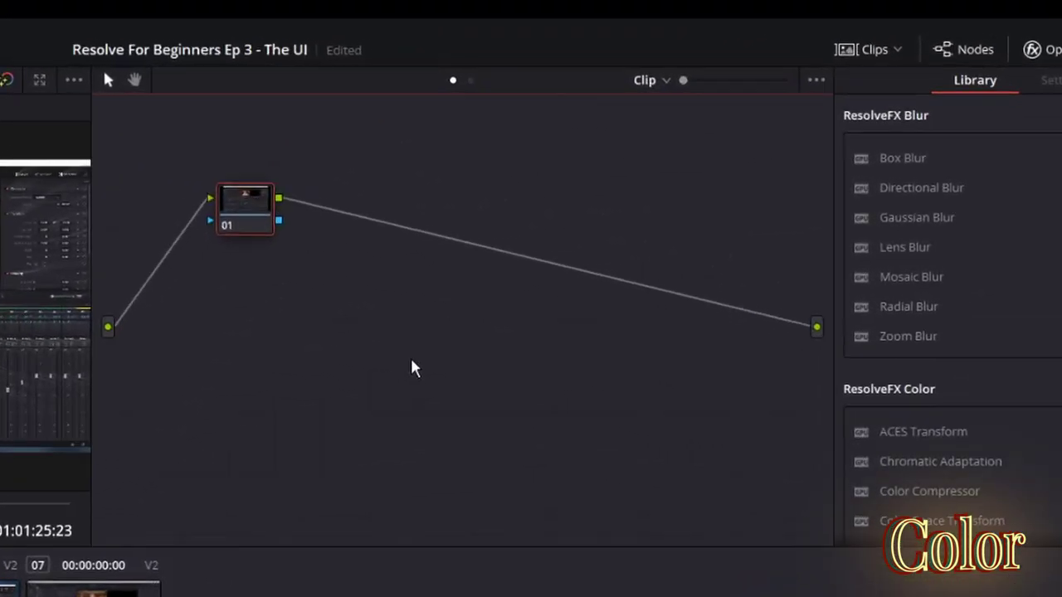
pyautogui.moveTo(225, 202); pyautogui.dragTo(238, 259)
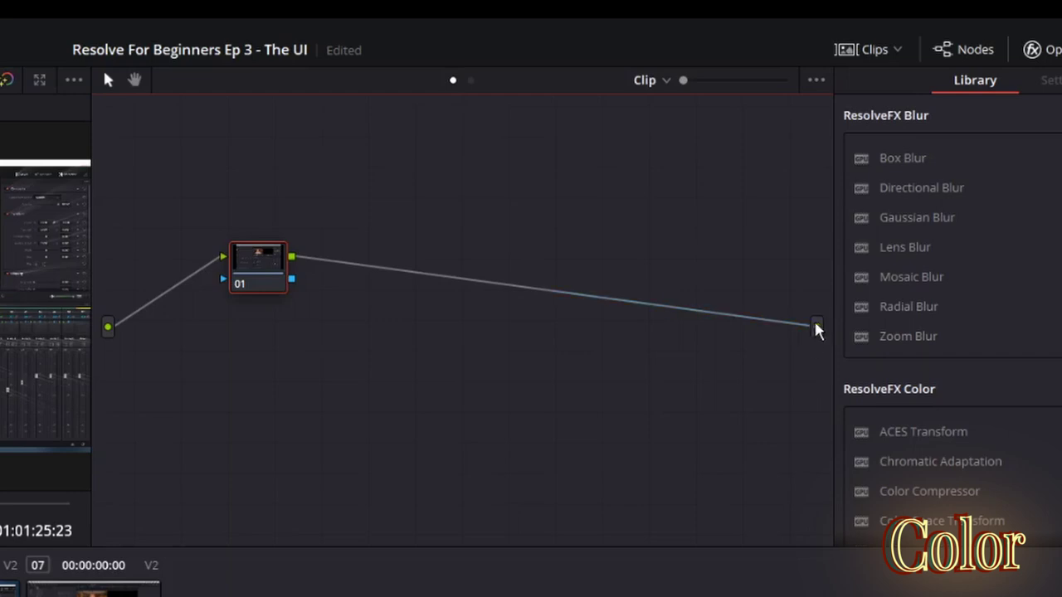
pyautogui.moveTo(267, 266); pyautogui.dragTo(214, 315)
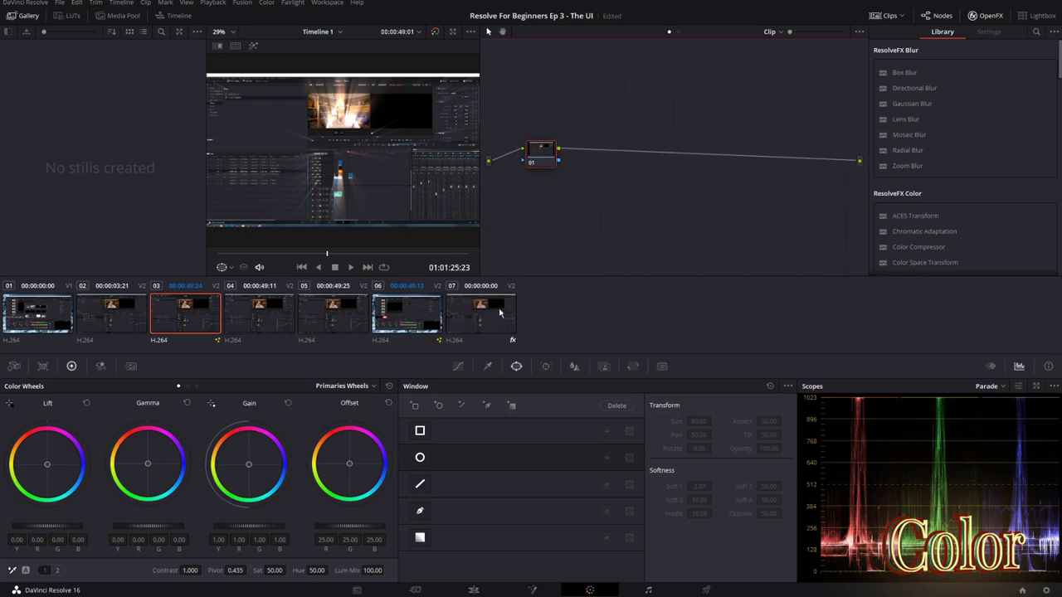
pyautogui.press('Up')
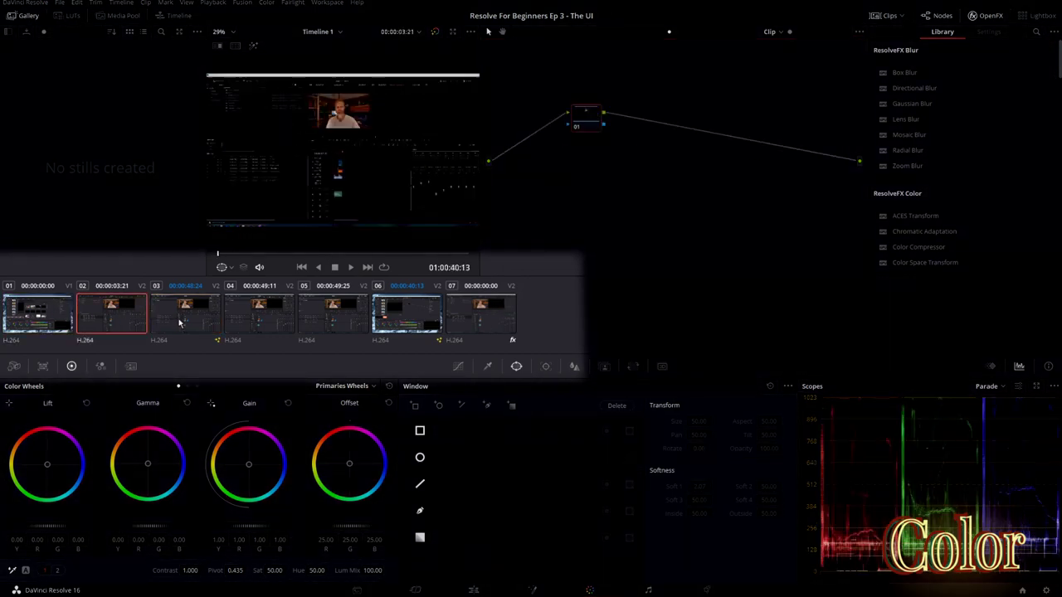
# Preview clips 03, 04, 05 and 07 in the viewer, then return to clip 02.
pyautogui.click(179, 323)
pyautogui.click(257, 320)
pyautogui.click(332, 320)
pyautogui.click(494, 317)
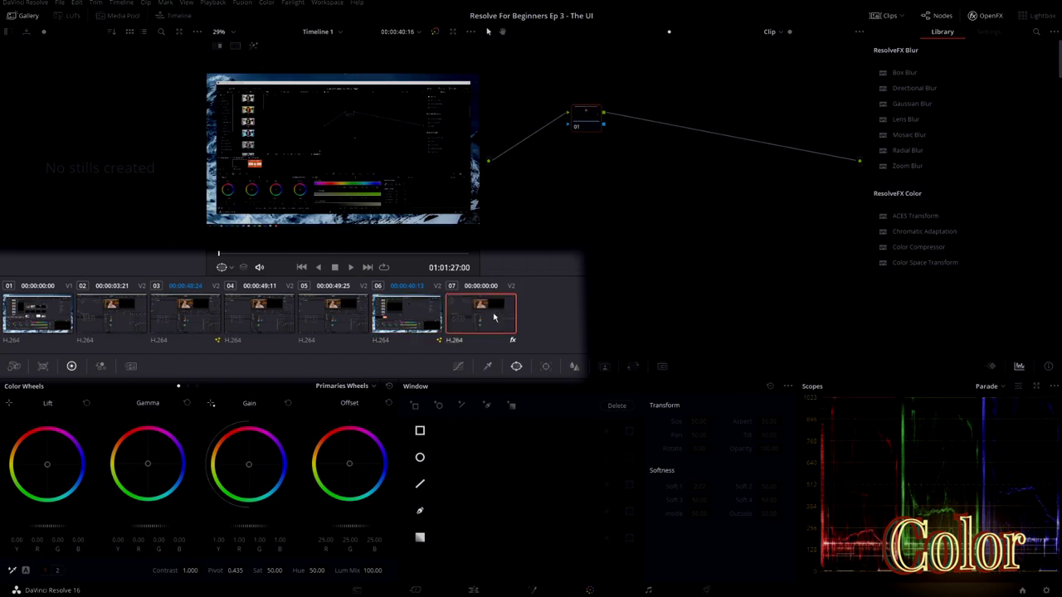
pyautogui.click(93, 322)
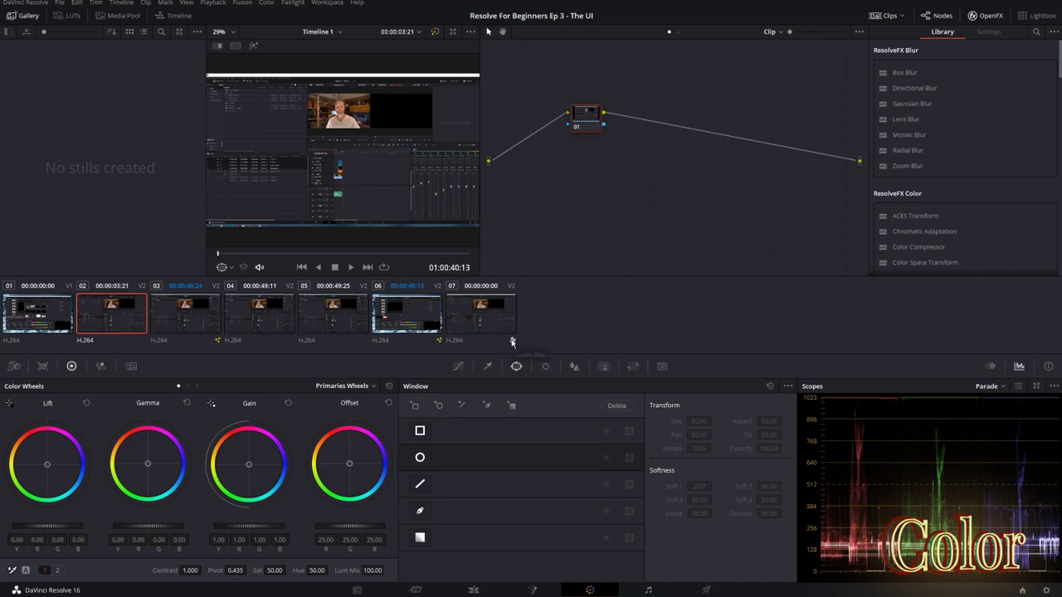
# Select clip 06, try a warmer Gain then reset it, and add a serial node after 01.
pyautogui.click(406, 314)
pyautogui.moveTo(253, 468); pyautogui.dragTo(248, 461)
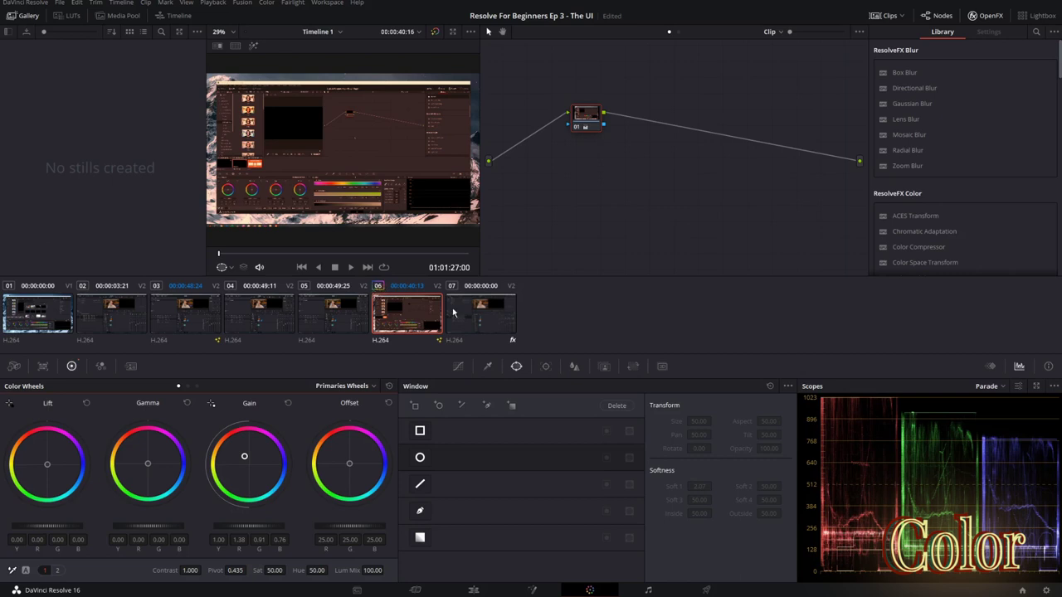
pyautogui.click(289, 403)
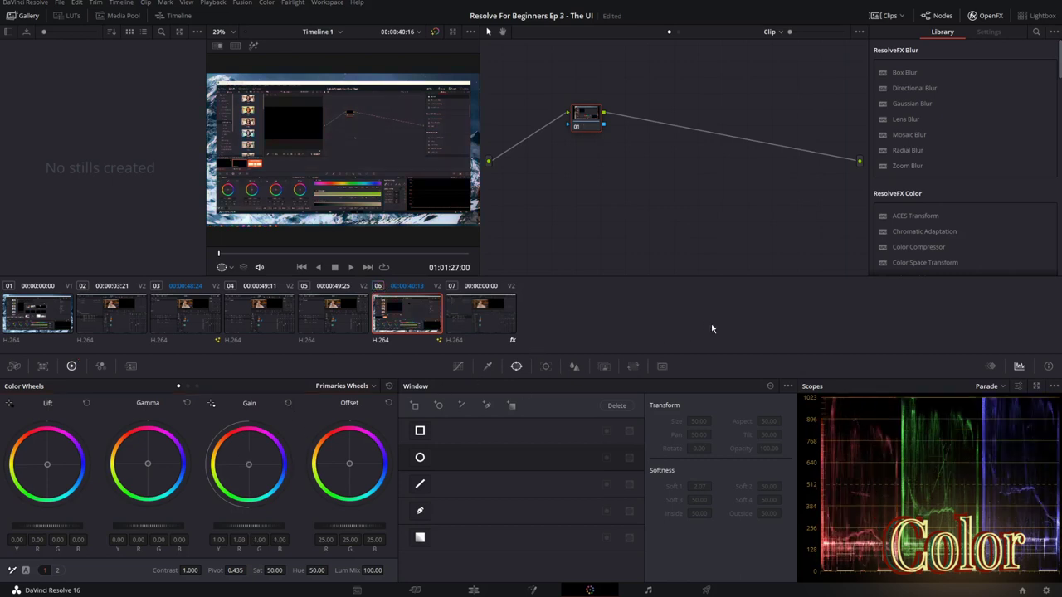
pyautogui.moveTo(595, 117); pyautogui.dragTo(547, 139)
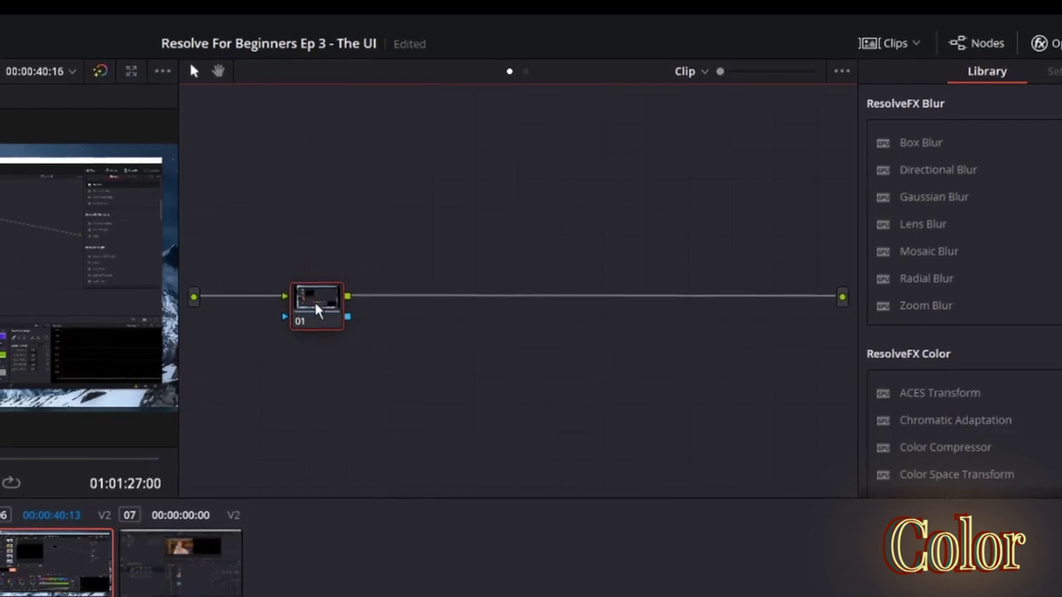
pyautogui.hotkey('alt', 's')
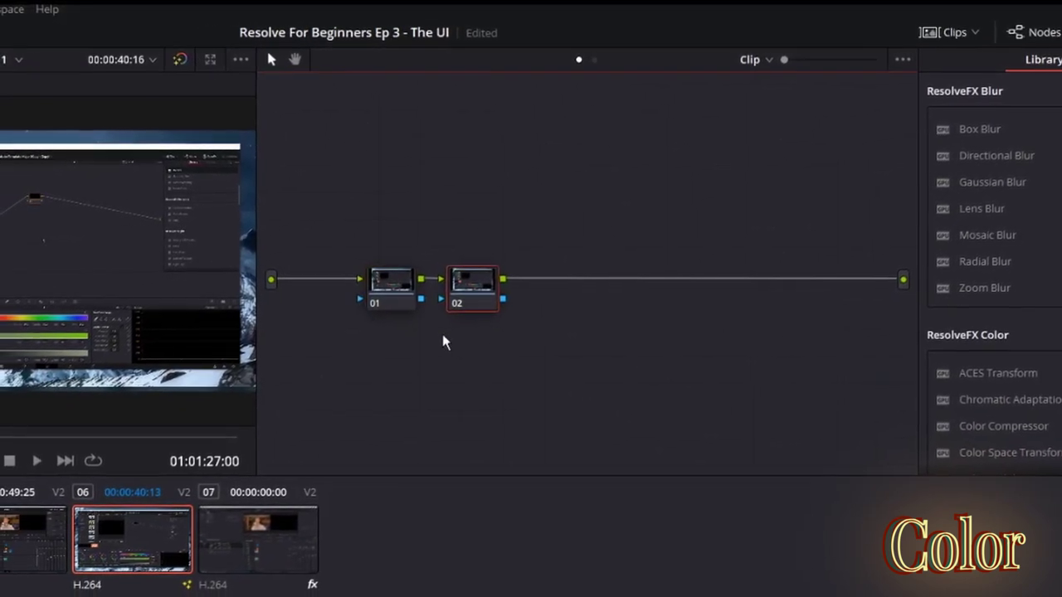
# Disable node 02's correction, detach its key link from node 01, and reposition both nodes.
pyautogui.click(412, 280)
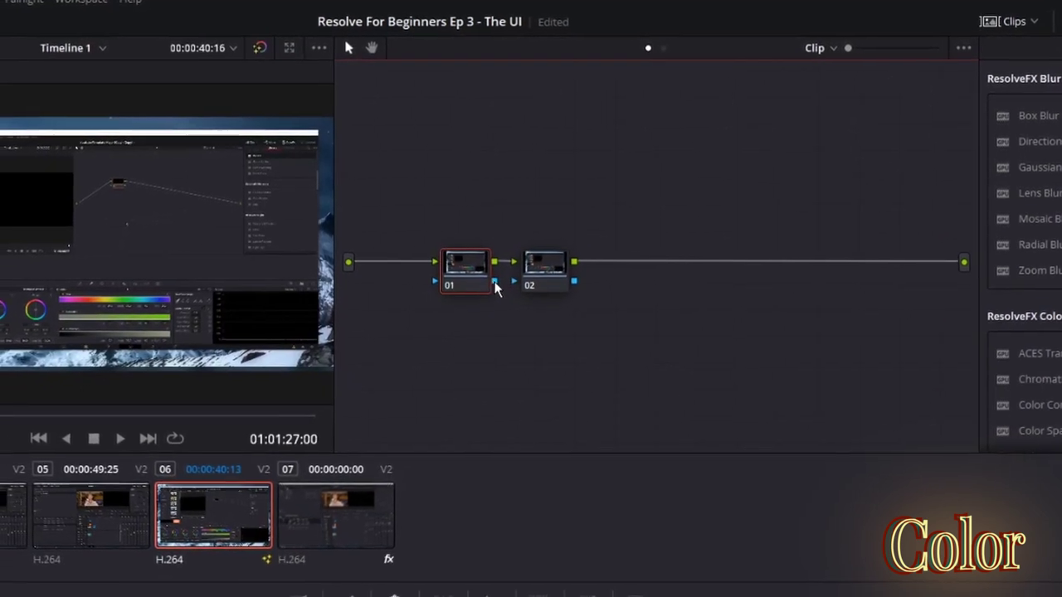
pyautogui.click(529, 284)
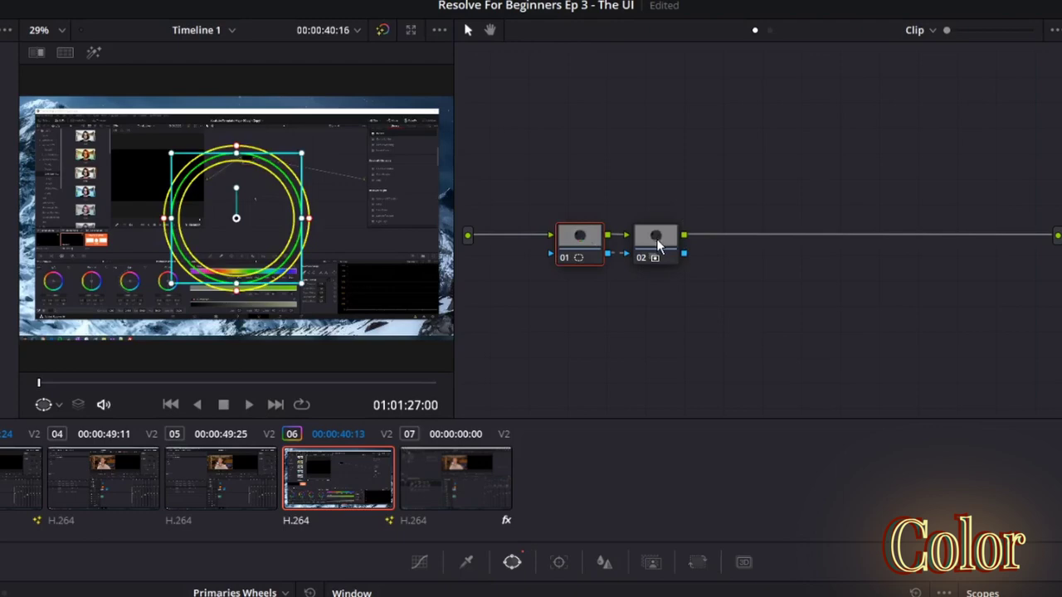
pyautogui.moveTo(657, 243); pyautogui.dragTo(713, 156)
pyautogui.moveTo(587, 246); pyautogui.dragTo(572, 168)
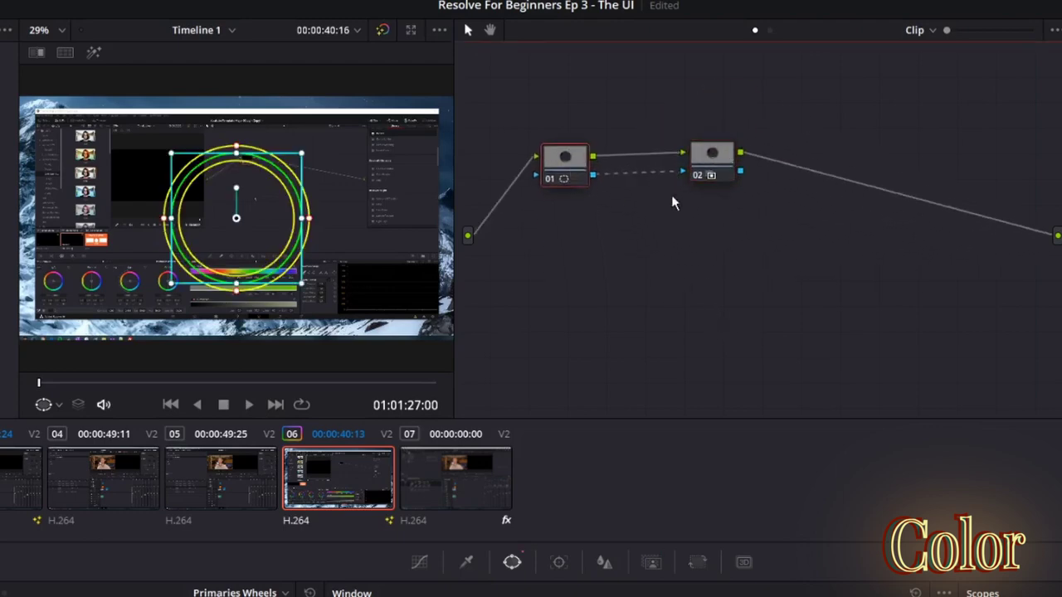
pyautogui.moveTo(679, 172); pyautogui.dragTo(595, 215)
pyautogui.moveTo(712, 156); pyautogui.dragTo(727, 233)
pyautogui.moveTo(565, 162); pyautogui.dragTo(572, 222)
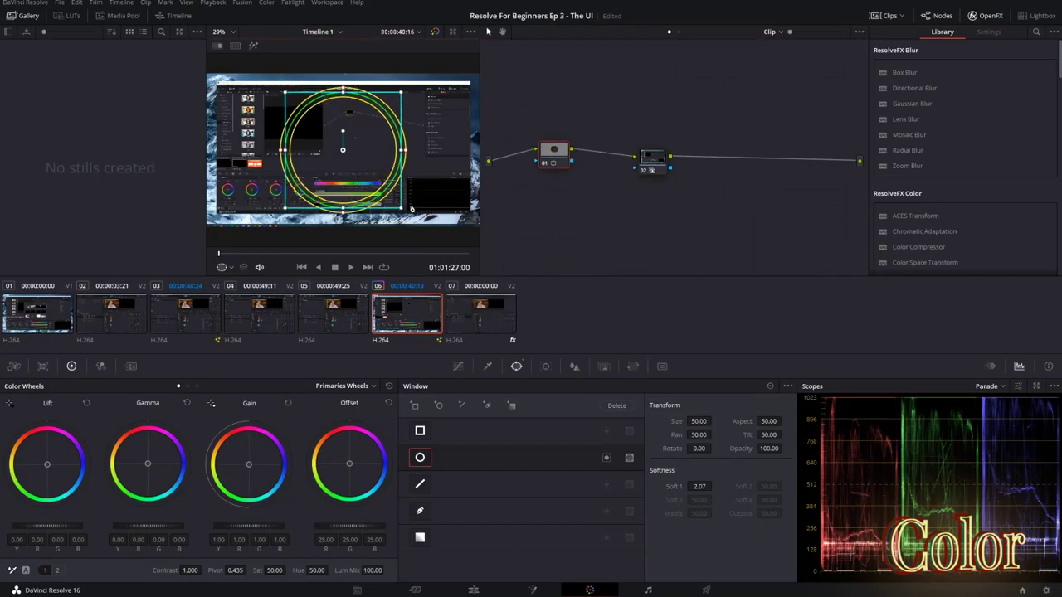
# Enlarge node 01's circular window into a wide, very soft ellipse.
pyautogui.moveTo(342, 88)
pyautogui.mouseDown()
pyautogui.moveTo(345, 69)
pyautogui.moveTo(345, 93)
pyautogui.mouseUp()
pyautogui.moveTo(425, 95); pyautogui.dragTo(493, 115)
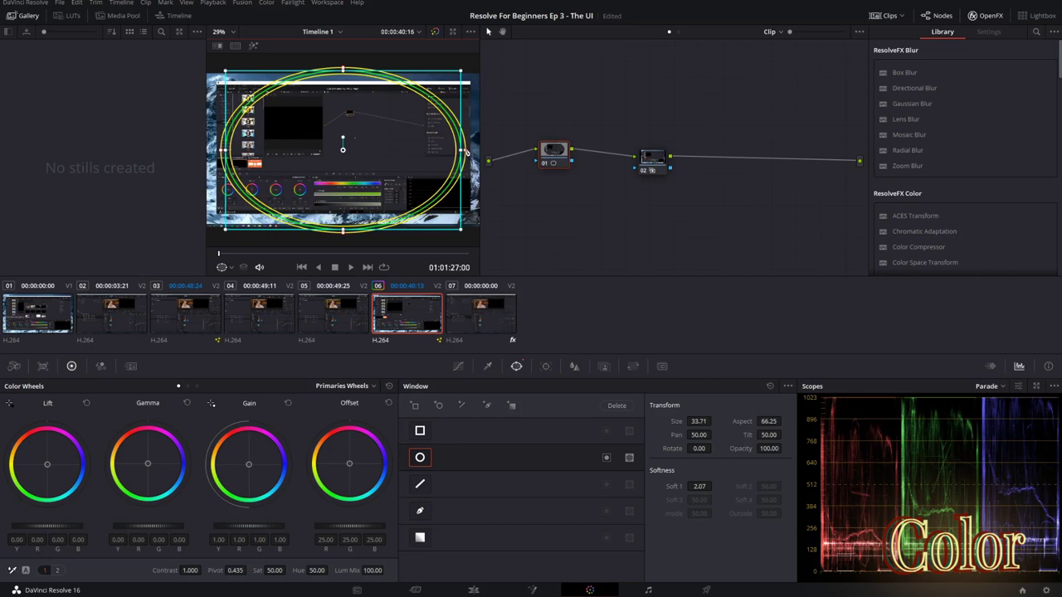
pyautogui.moveTo(466, 153); pyautogui.dragTo(432, 146)
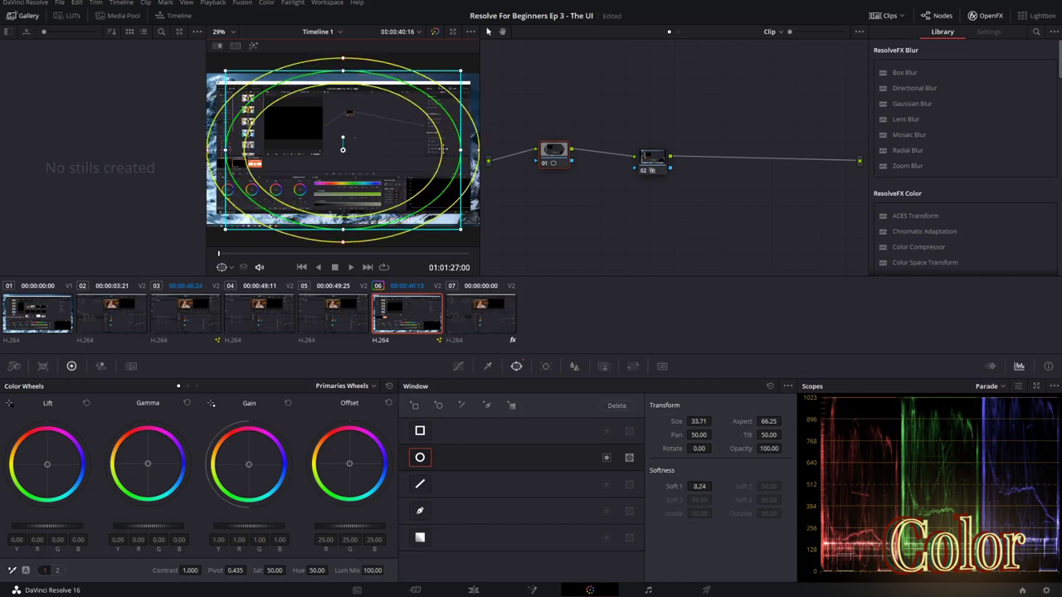
pyautogui.moveTo(343, 58); pyautogui.dragTo(345, 31)
pyautogui.scroll(-2, 370, 176)
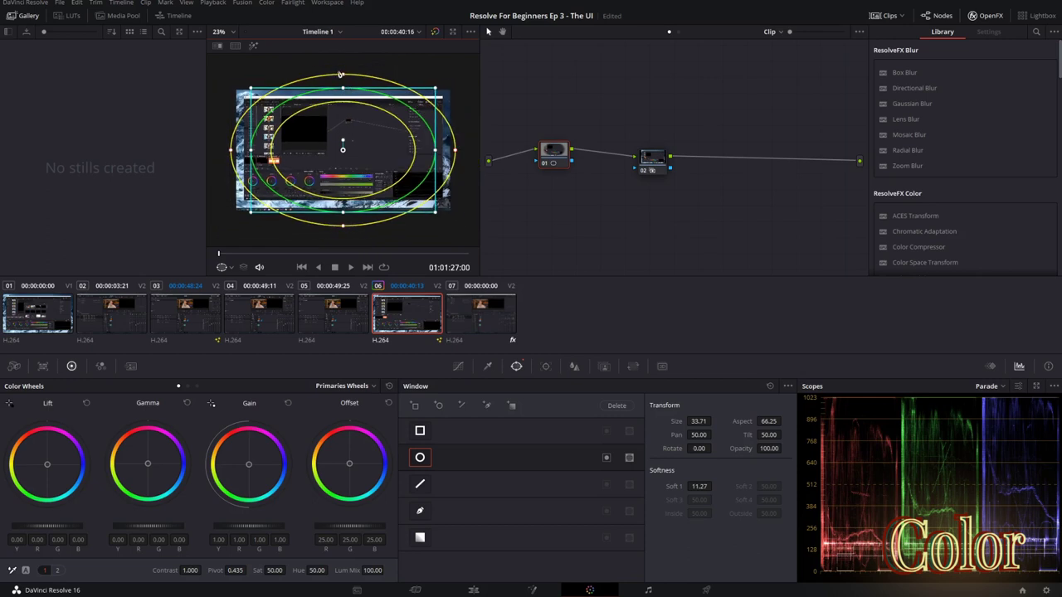
pyautogui.moveTo(344, 76); pyautogui.dragTo(343, 70)
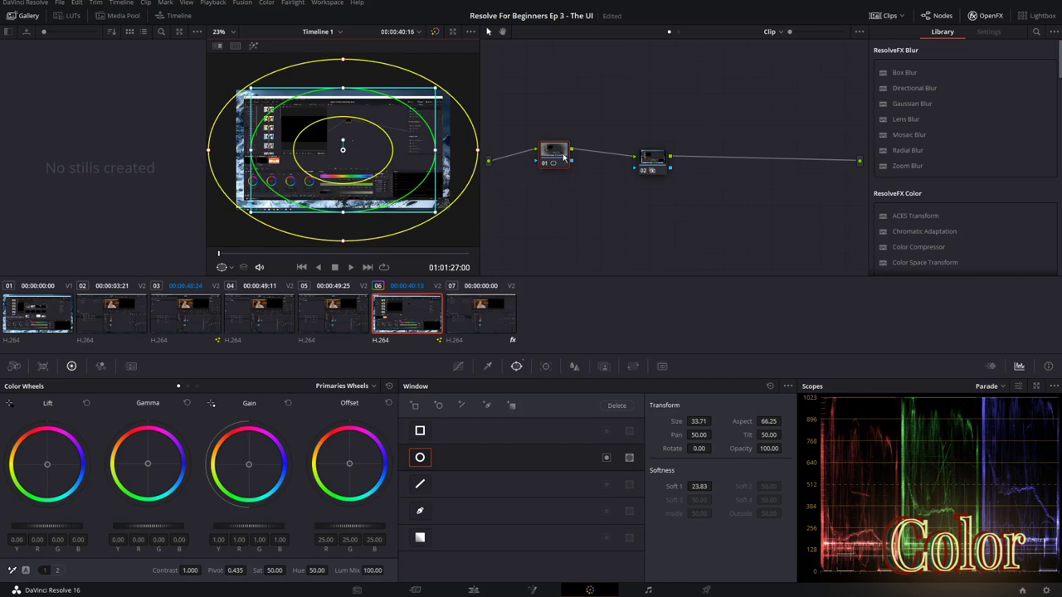
# Preview the matte, invert the window, and drop Offset to -20.35 to darken the edges.
pyautogui.moveTo(564, 155); pyautogui.dragTo(559, 165)
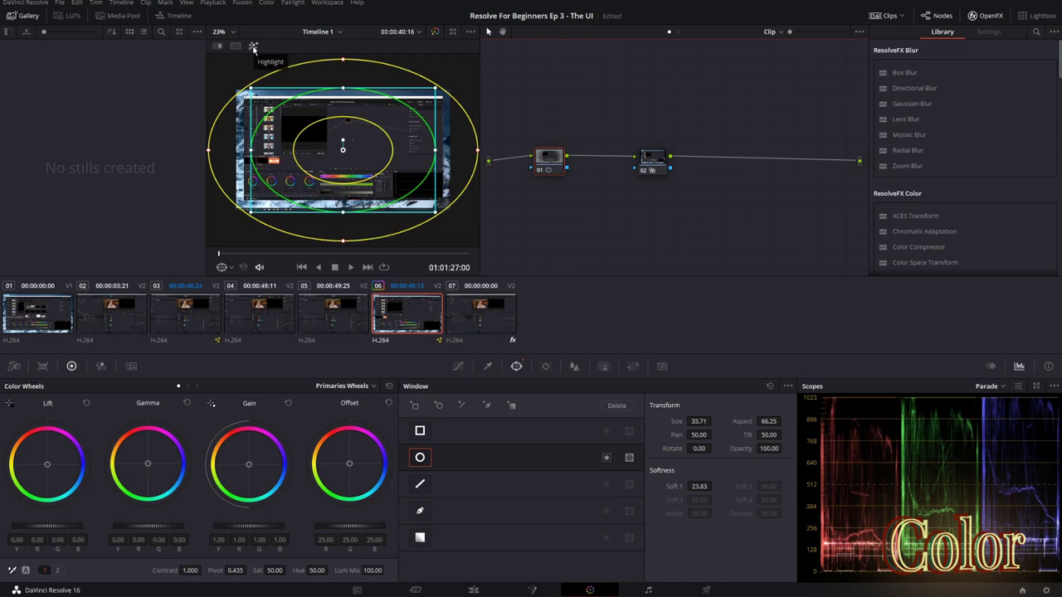
pyautogui.click(254, 48)
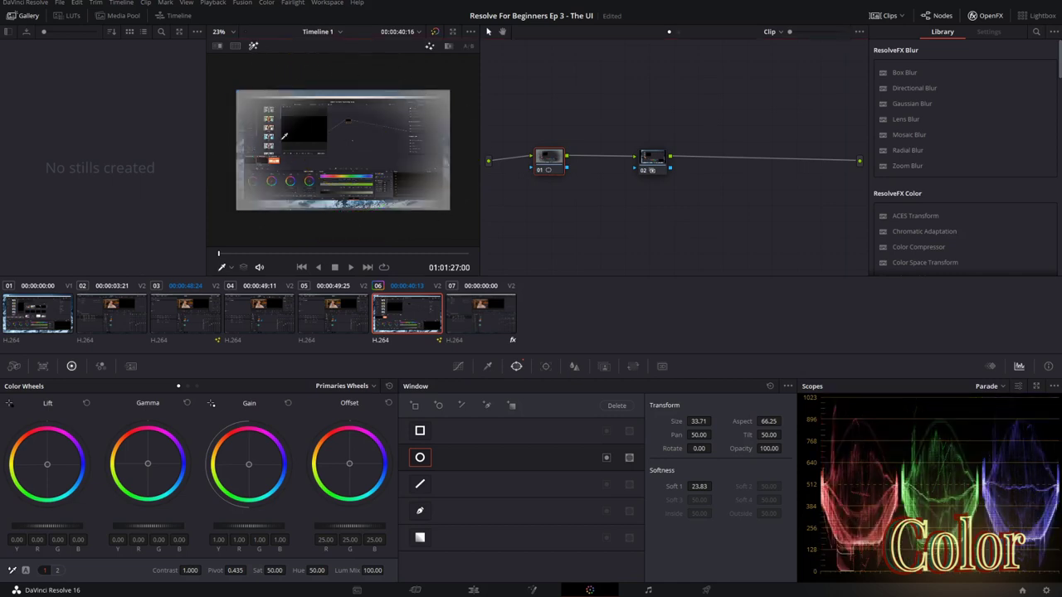
pyautogui.click(606, 458)
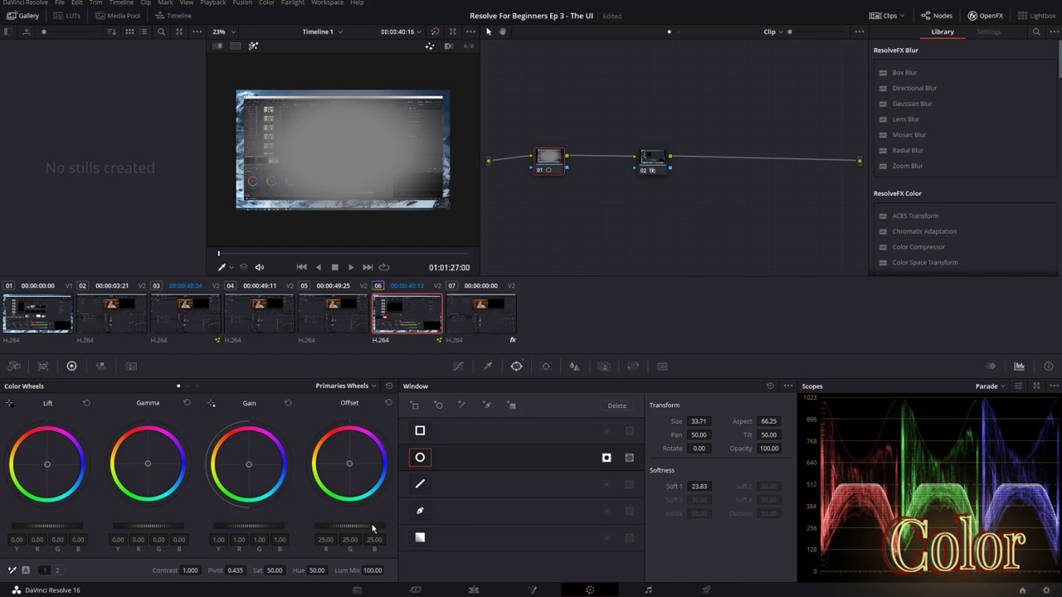
pyautogui.moveTo(349, 525); pyautogui.dragTo(208, 525)
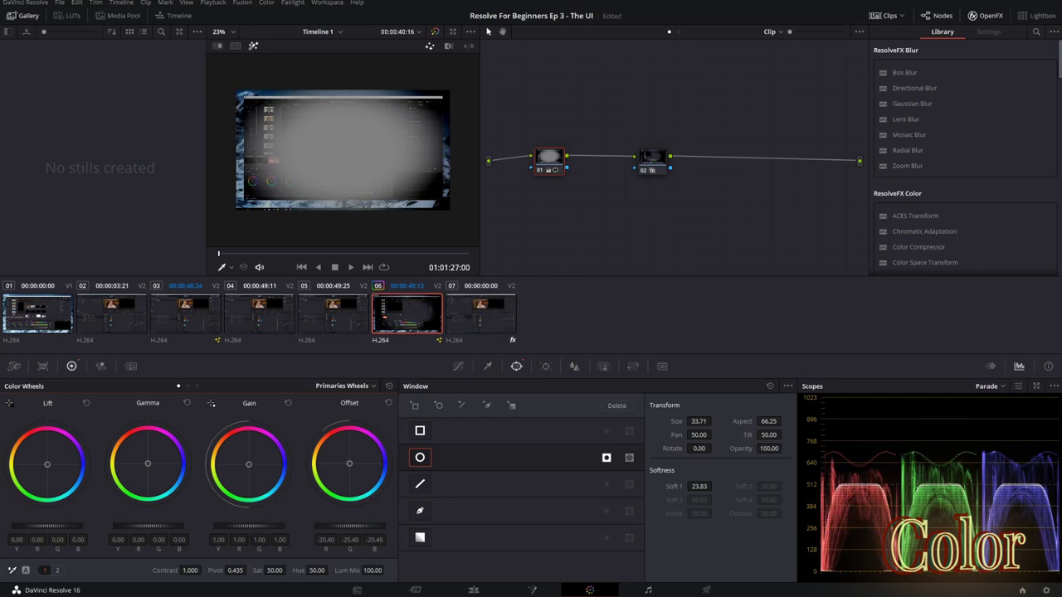
pyautogui.click(652, 160)
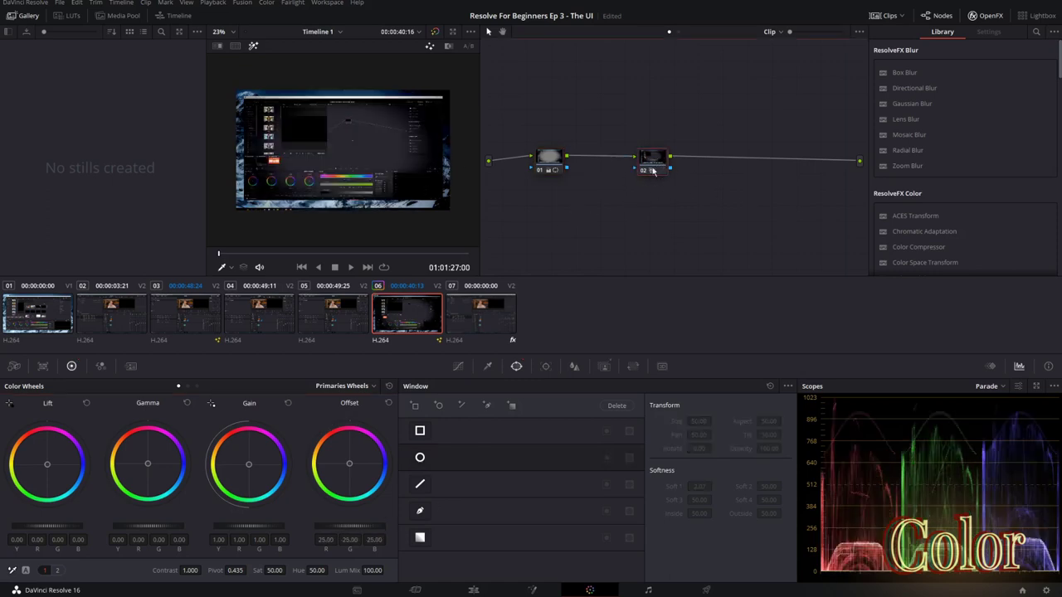
# Move nodes 01 and 02 up and left in the node graph.
pyautogui.moveTo(554, 155); pyautogui.dragTo(545, 108)
pyautogui.moveTo(652, 159); pyautogui.dragTo(632, 113)
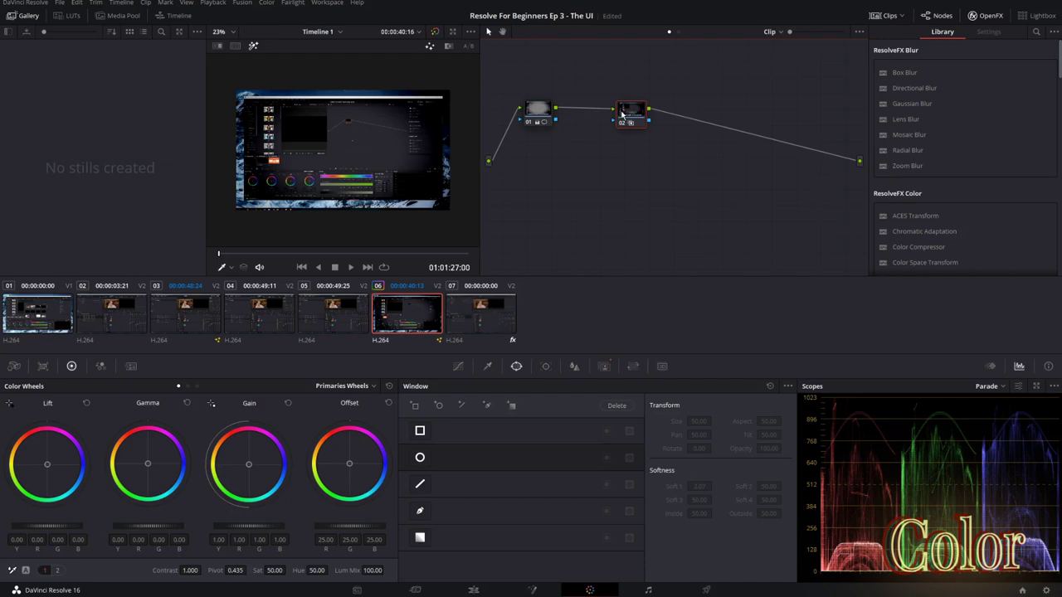
pyautogui.moveTo(623, 115); pyautogui.dragTo(624, 87)
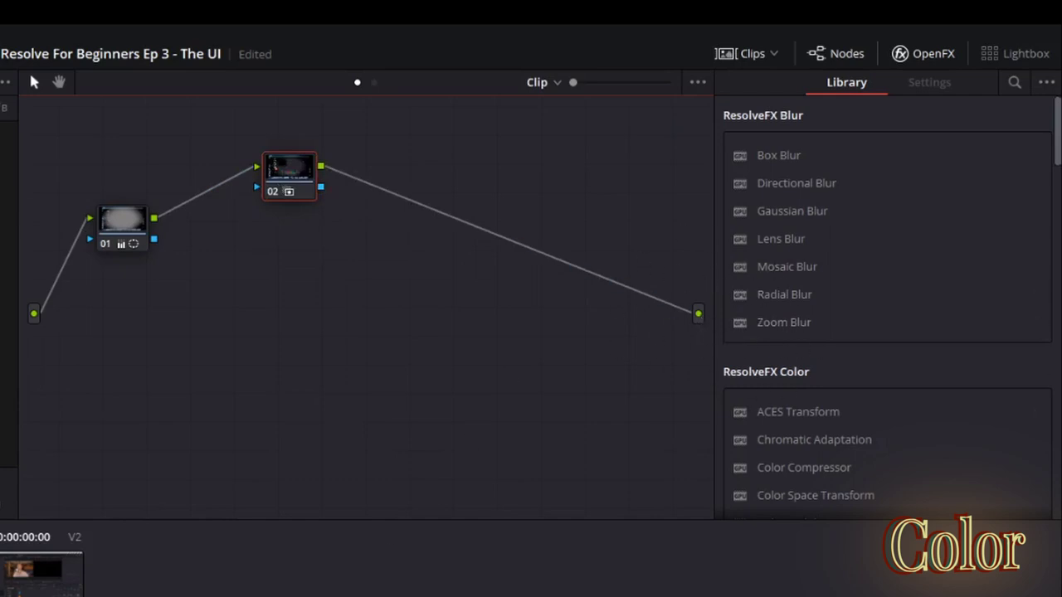
# Save the project and line nodes 01 and 02 up horizontally in the middle.
pyautogui.hotkey('ctrl', 's')
pyautogui.moveTo(294, 176); pyautogui.dragTo(429, 342)
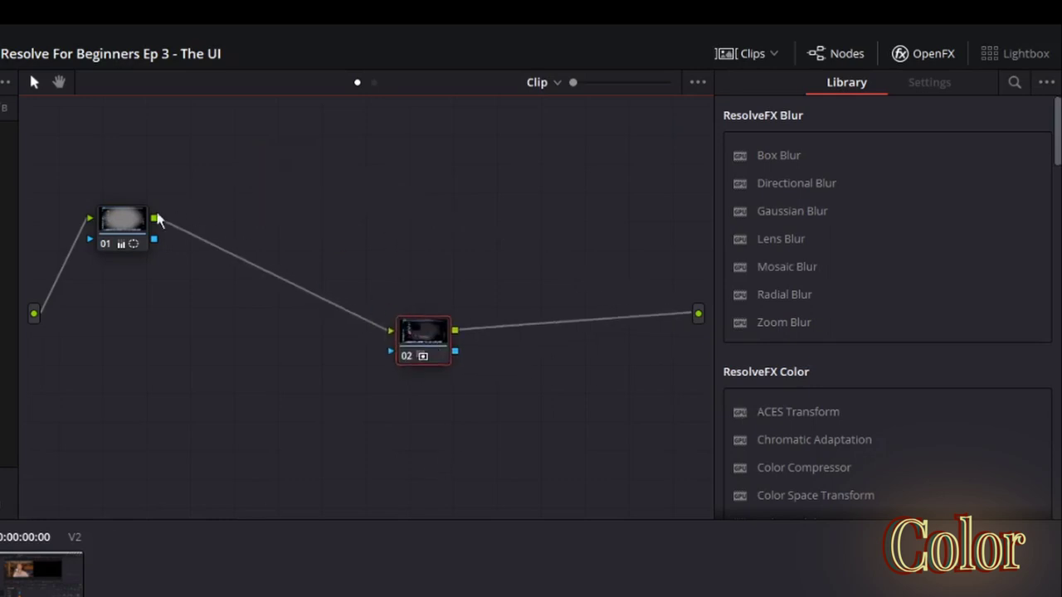
pyautogui.moveTo(143, 251); pyautogui.dragTo(276, 355)
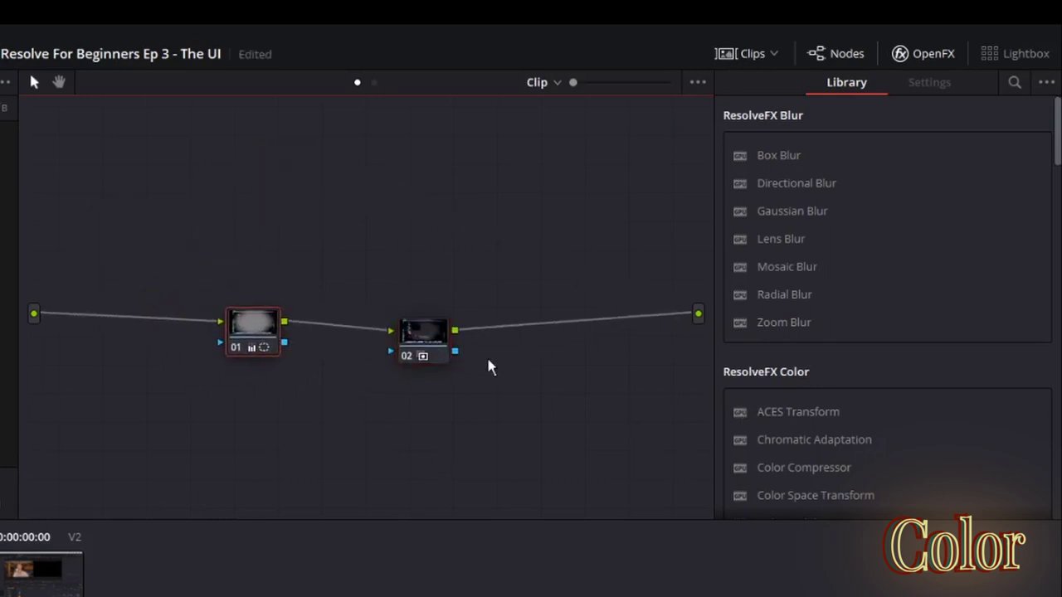
pyautogui.click(448, 344)
pyautogui.moveTo(448, 345); pyautogui.dragTo(486, 336)
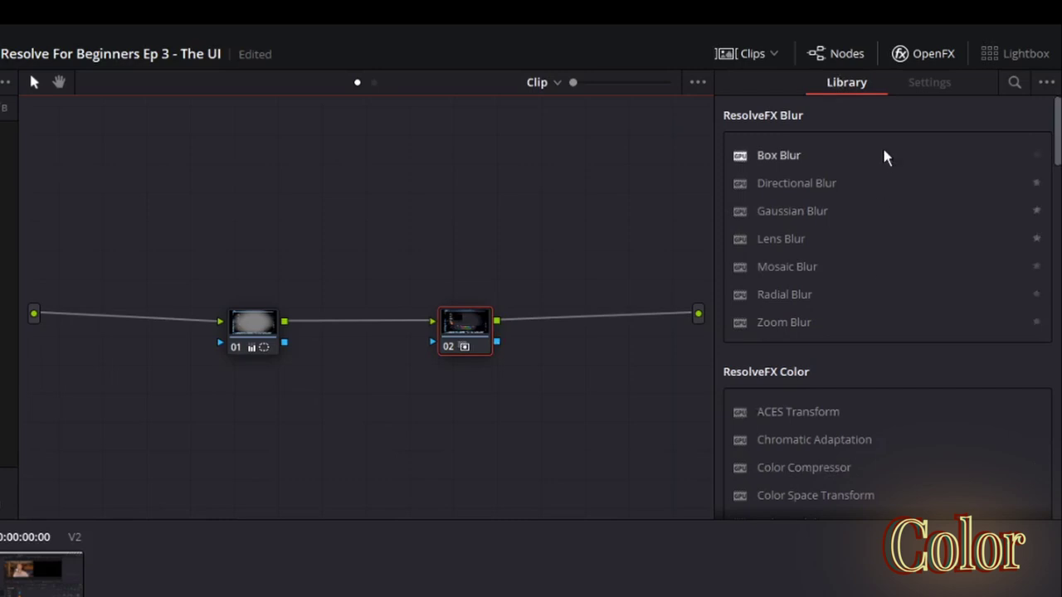
# Drop Dehaze from the OpenFX library onto node 02 and raise Shadow to 100.0.
pyautogui.scroll(-4, 843, 357)
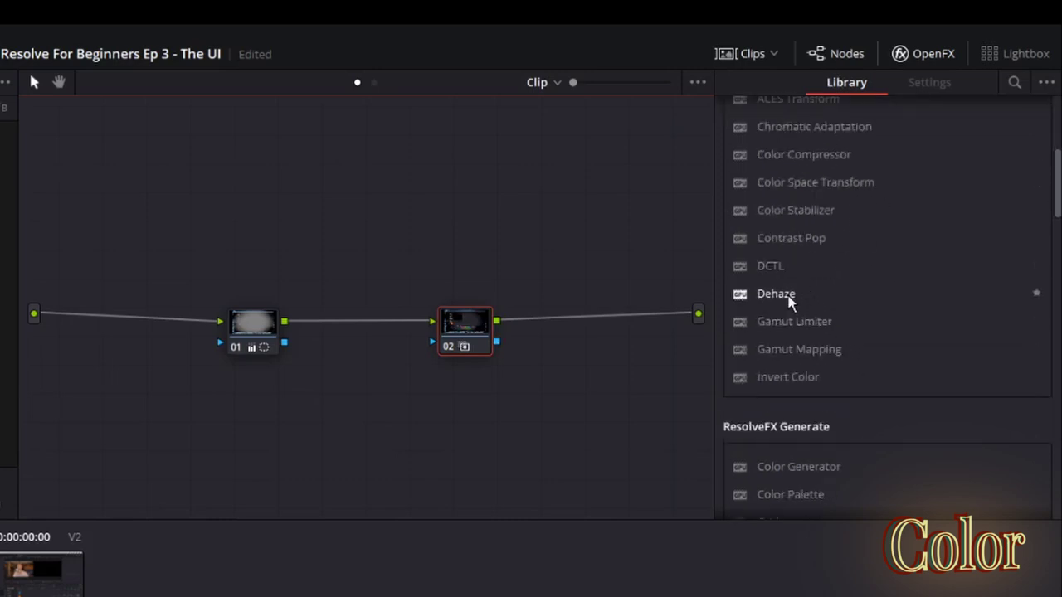
pyautogui.moveTo(791, 295); pyautogui.dragTo(458, 325)
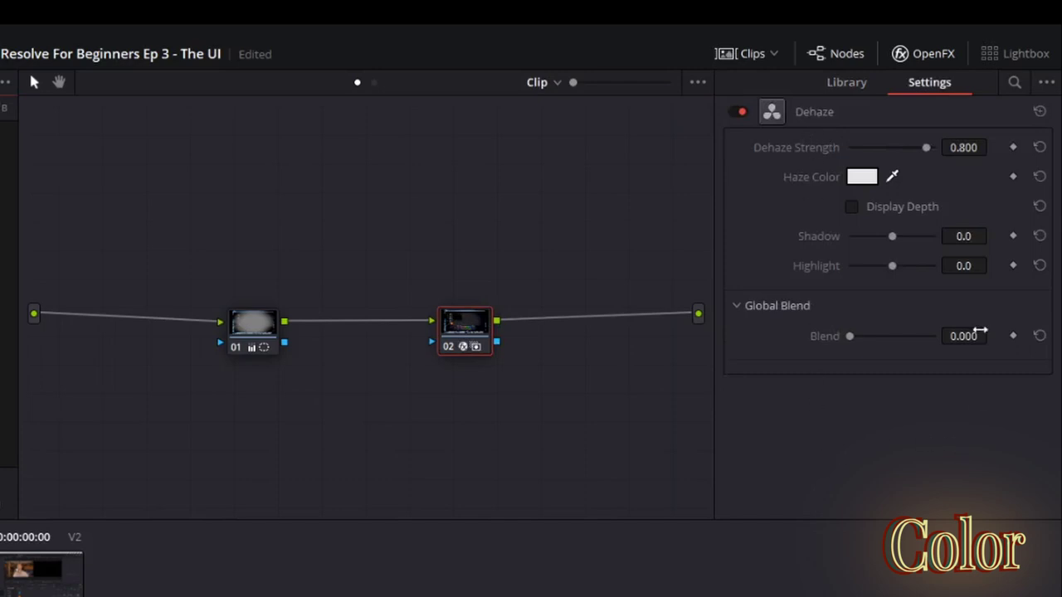
pyautogui.moveTo(892, 236); pyautogui.dragTo(917, 242)
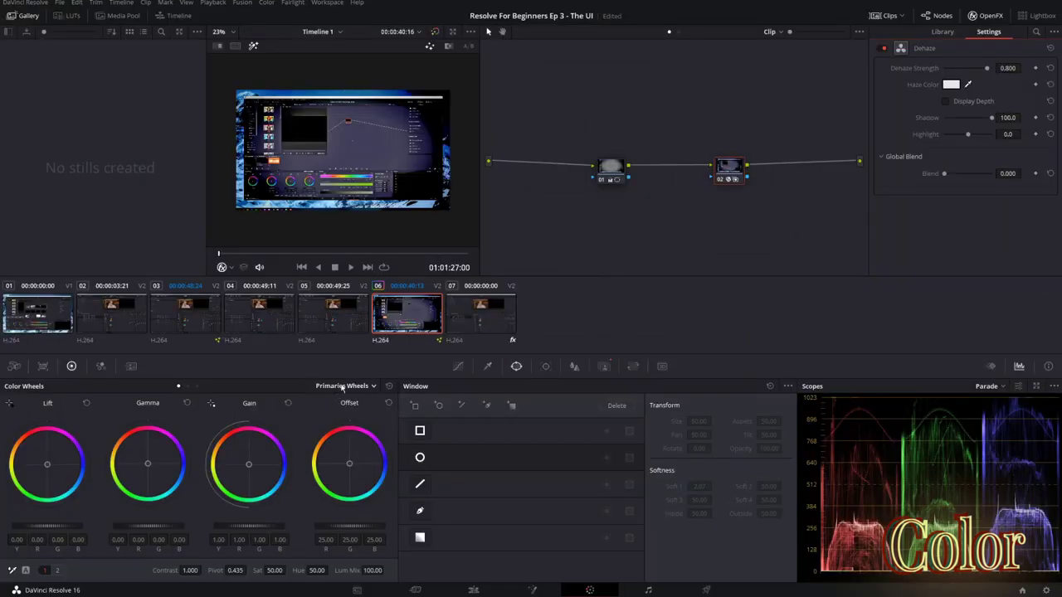
pyautogui.moveTo(350, 464); pyautogui.dragTo(311, 462)
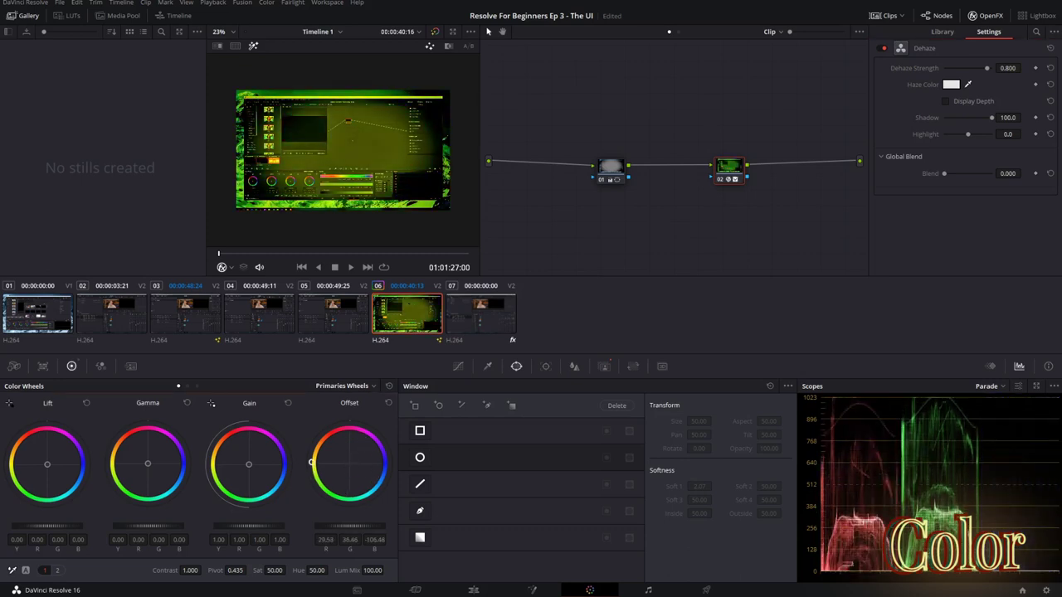
pyautogui.click(389, 404)
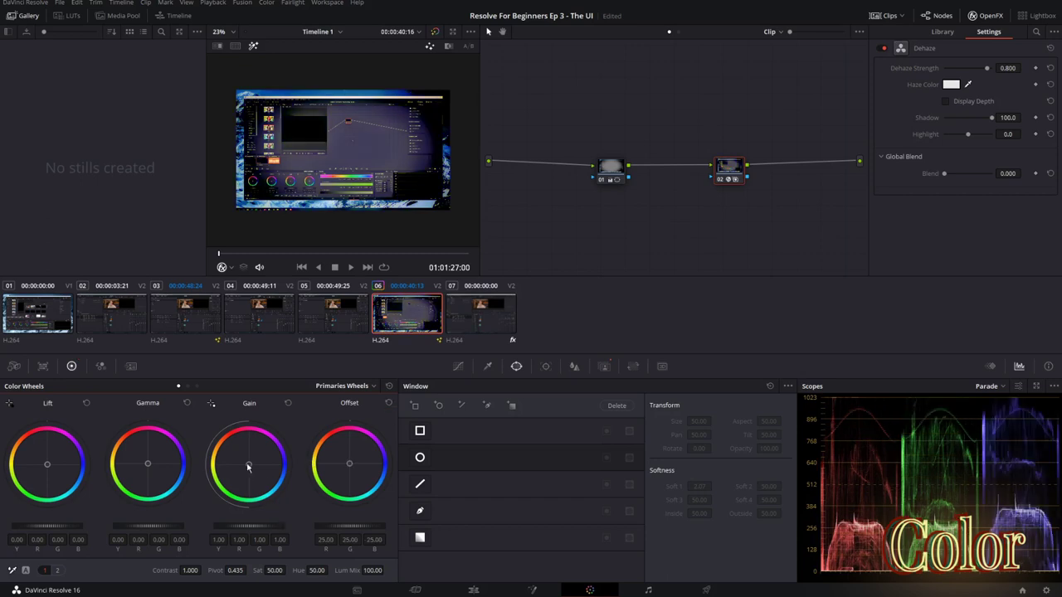
pyautogui.moveTo(248, 464); pyautogui.dragTo(242, 436)
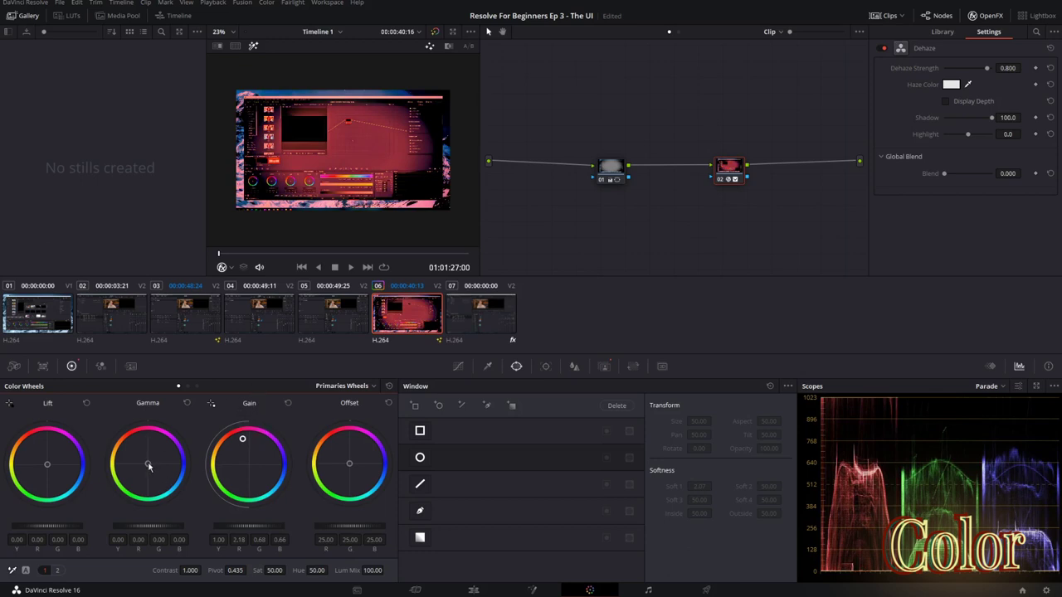
pyautogui.moveTo(147, 463); pyautogui.dragTo(203, 462)
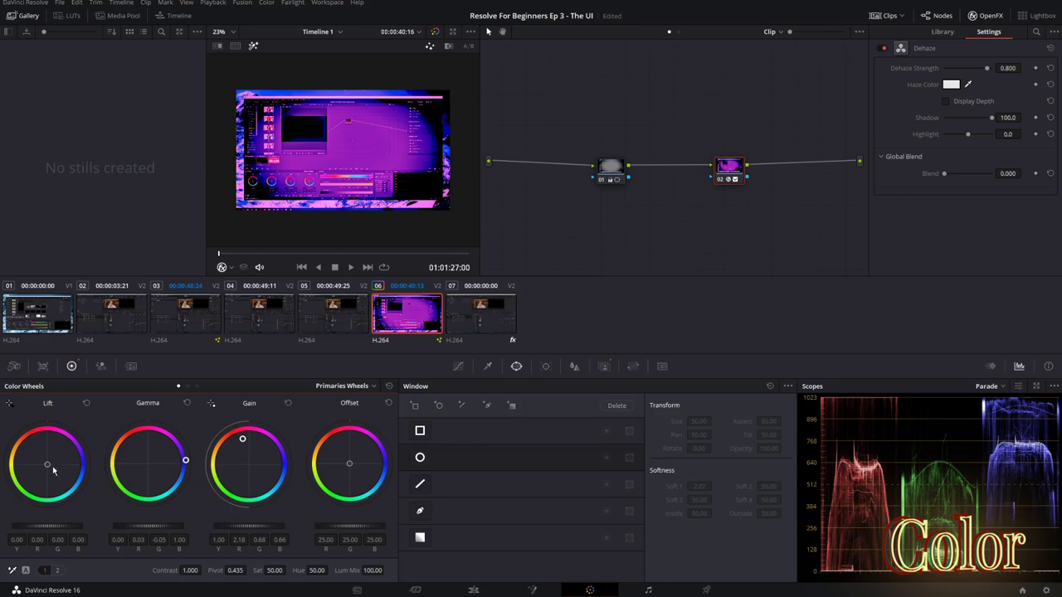
pyautogui.moveTo(48, 466)
pyautogui.mouseDown()
pyautogui.moveTo(11, 481)
pyautogui.moveTo(33, 474)
pyautogui.mouseUp()
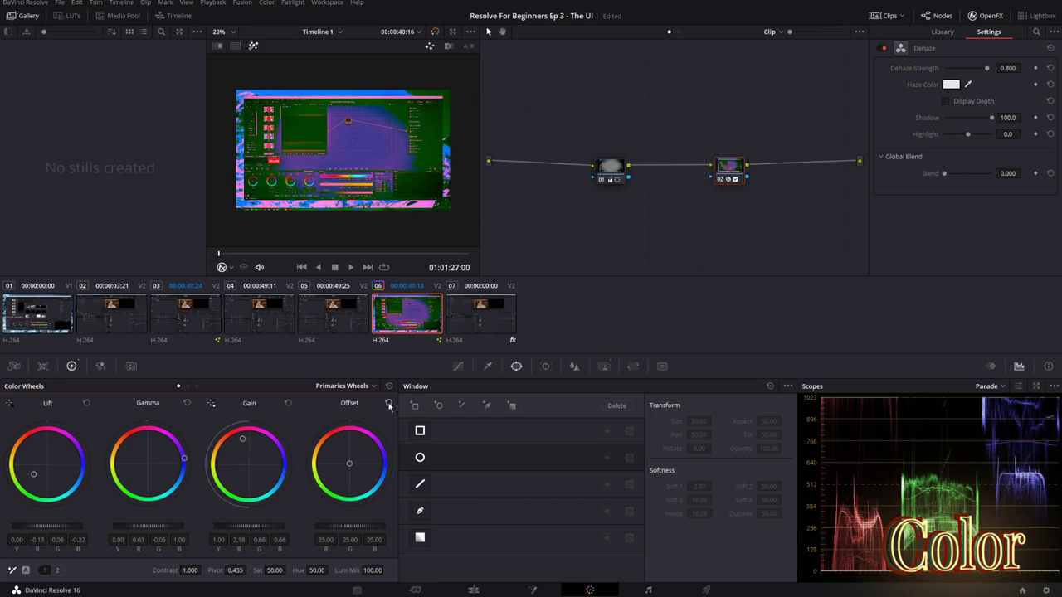
pyautogui.click(187, 402)
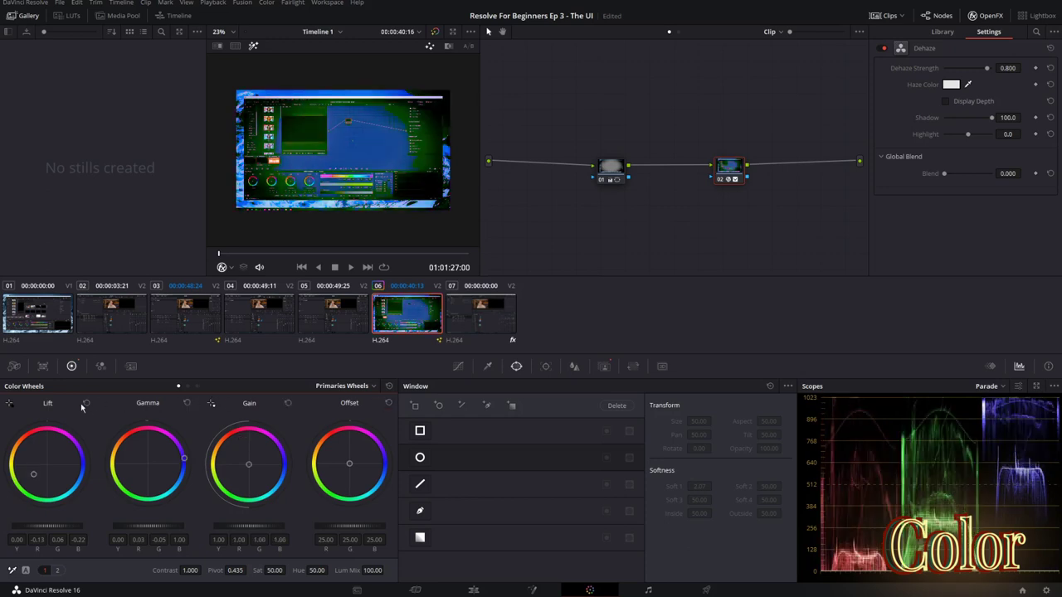
pyautogui.click(86, 402)
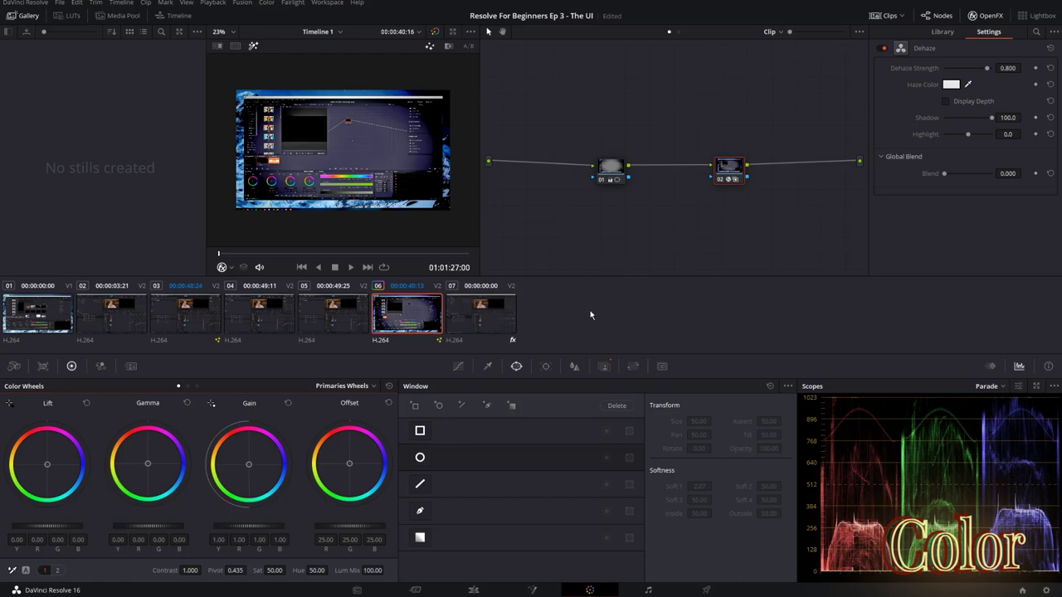
pyautogui.moveTo(187, 570)
pyautogui.mouseDown()
pyautogui.moveTo(216, 570)
pyautogui.moveTo(204, 570)
pyautogui.mouseUp()
# Cool the temperature, then white-balance clip 06 from a neutral grey spot in the viewer.
pyautogui.click(56, 570)
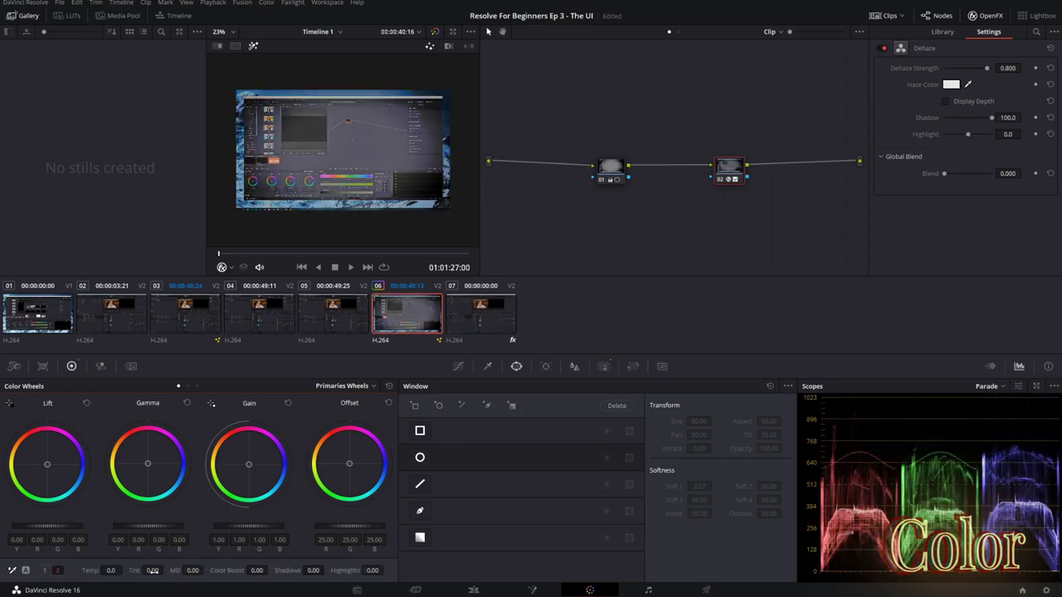
pyautogui.moveTo(111, 570); pyautogui.dragTo(39, 571)
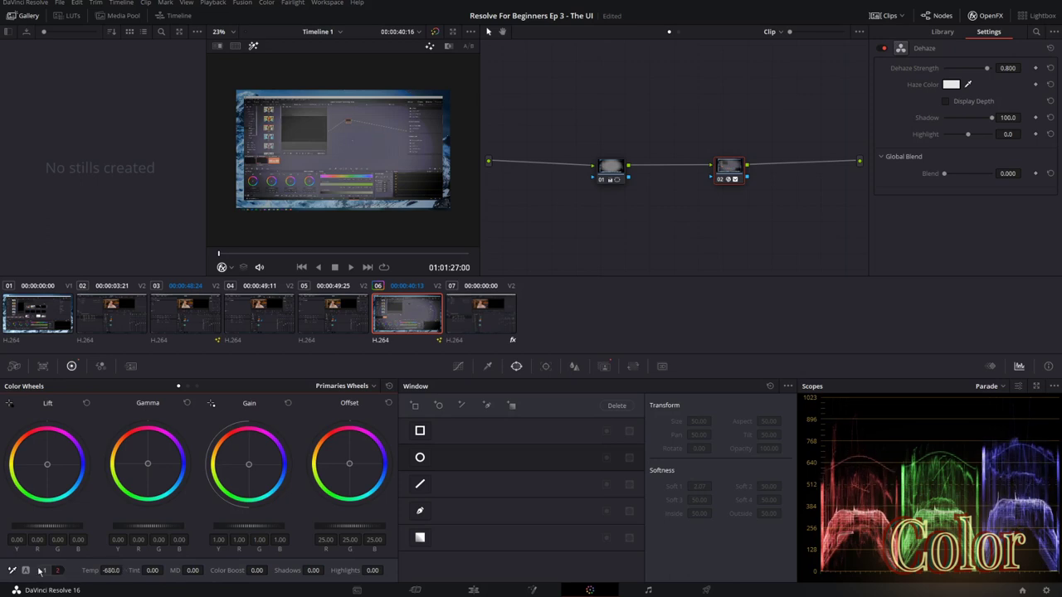
pyautogui.click(42, 571)
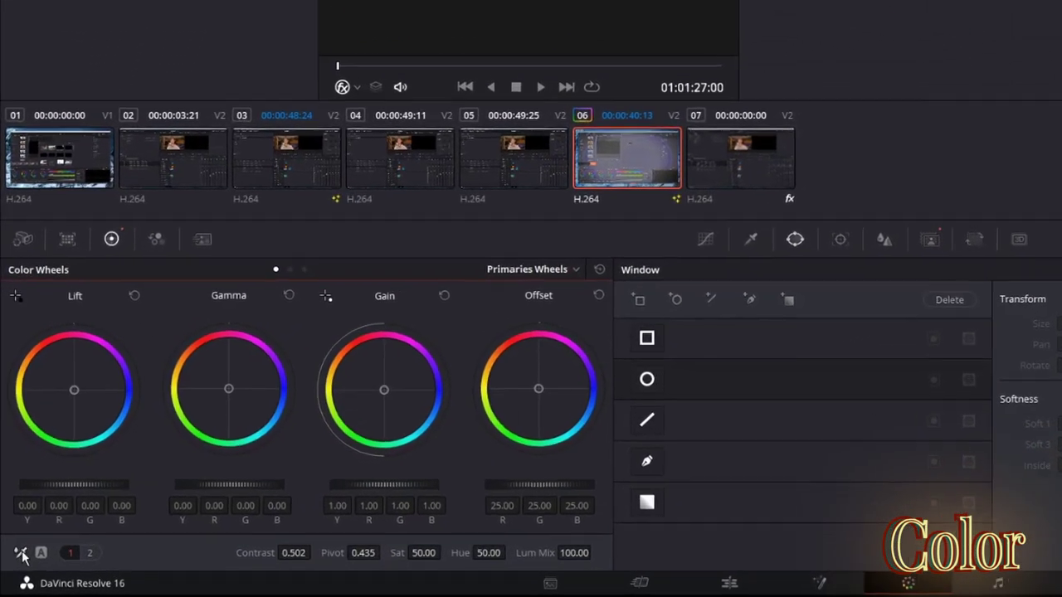
pyautogui.click(23, 553)
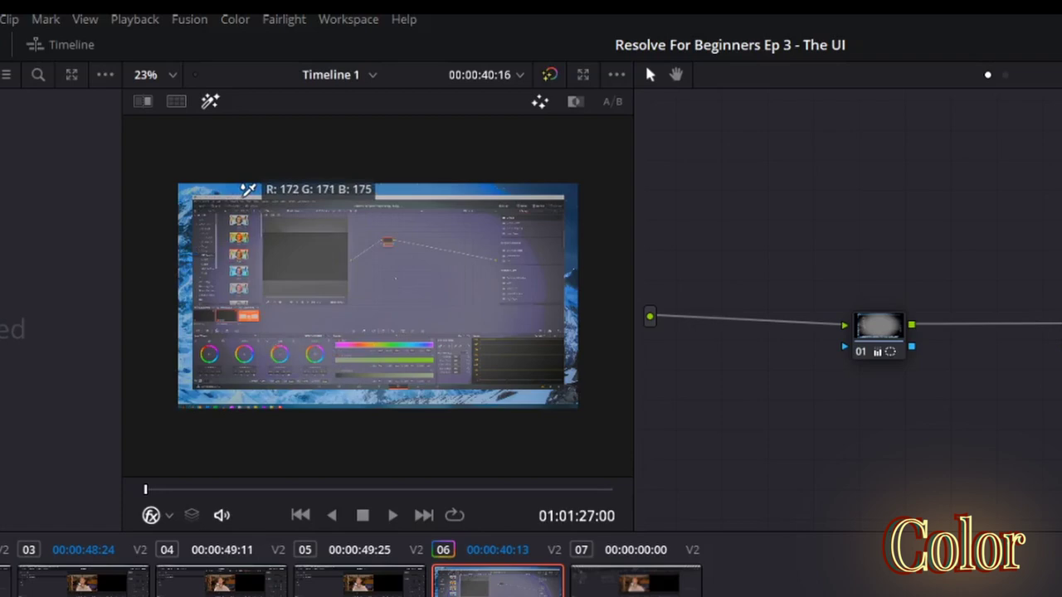
pyautogui.click(309, 70)
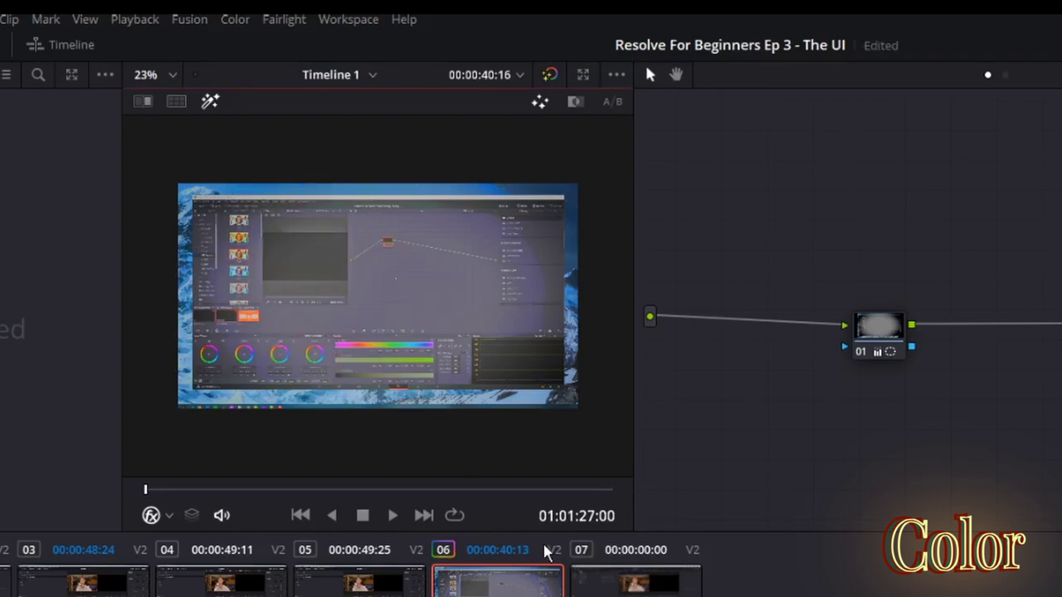
pyautogui.hotkey('alt', 's')
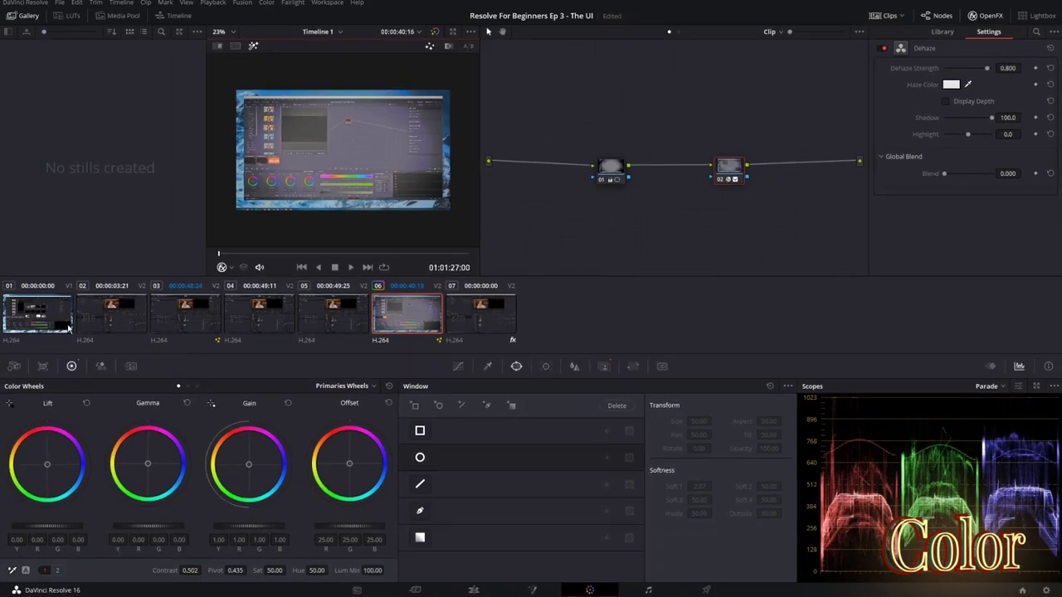
# Browse the Camera Raw, Color Match and RGB Mixer palettes, then keep Motion Effects Temporal NR frames at 0.
pyautogui.click(14, 367)
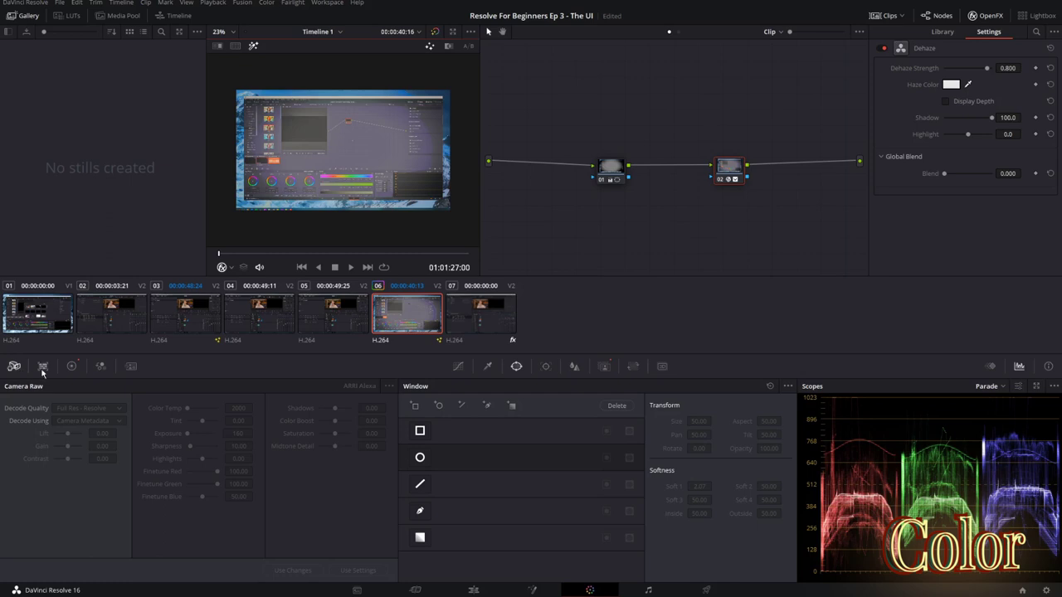
pyautogui.click(42, 368)
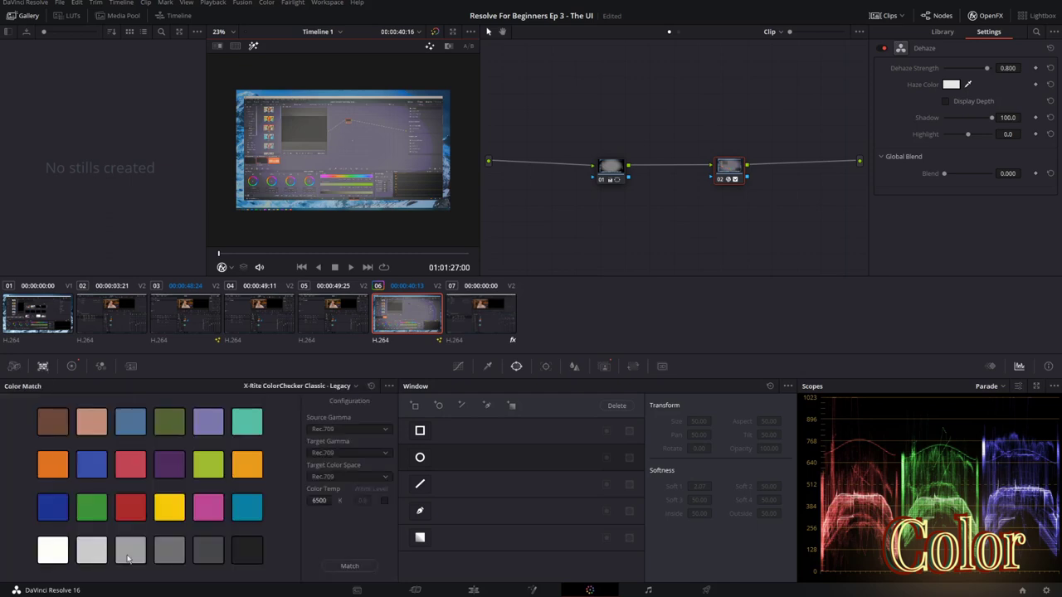
pyautogui.click(100, 367)
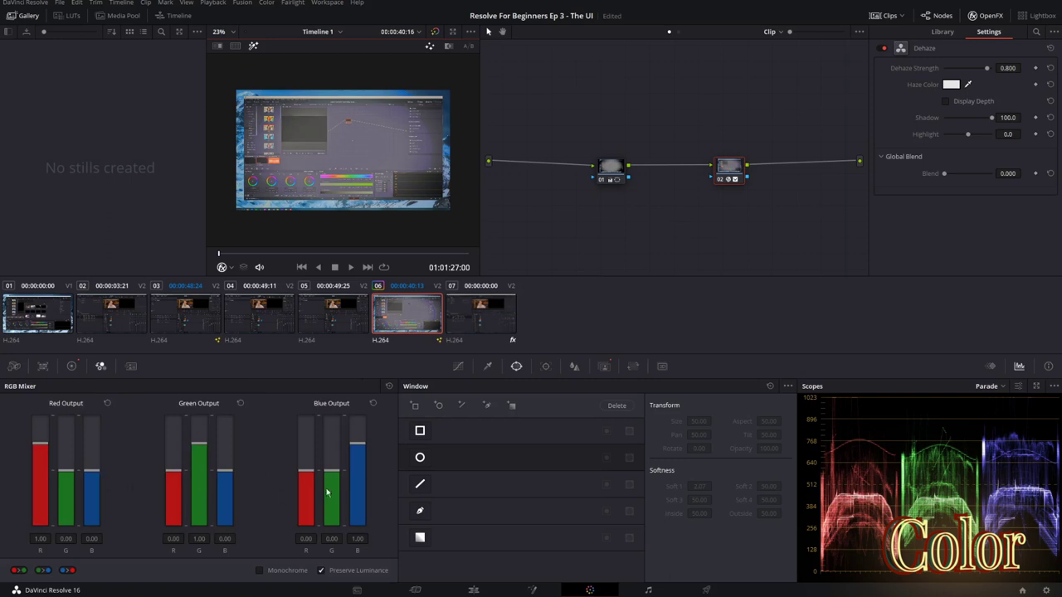
pyautogui.click(131, 367)
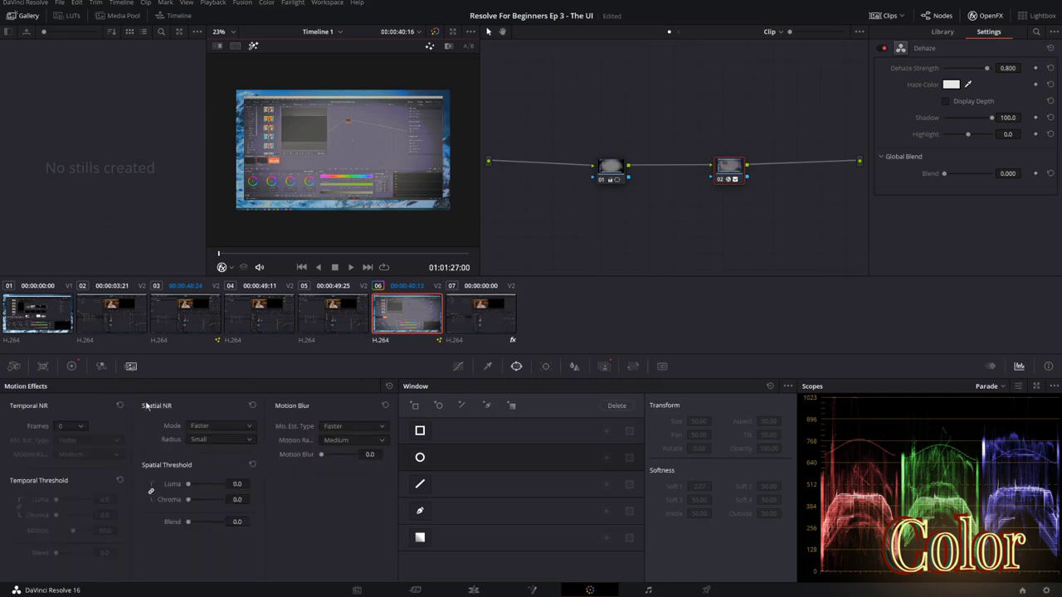
pyautogui.click(80, 427)
pyautogui.click(62, 438)
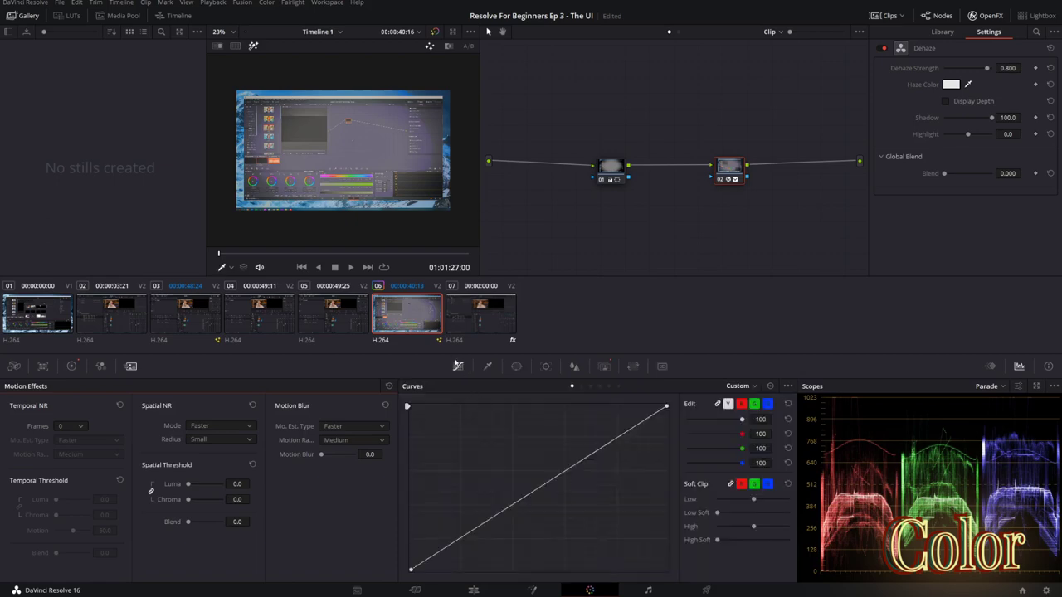
# Form an S-curve on clip 06 by lifting upper and lowering lower midtones, then show the HSL qualifier.
pyautogui.moveTo(666, 406); pyautogui.dragTo(672, 447)
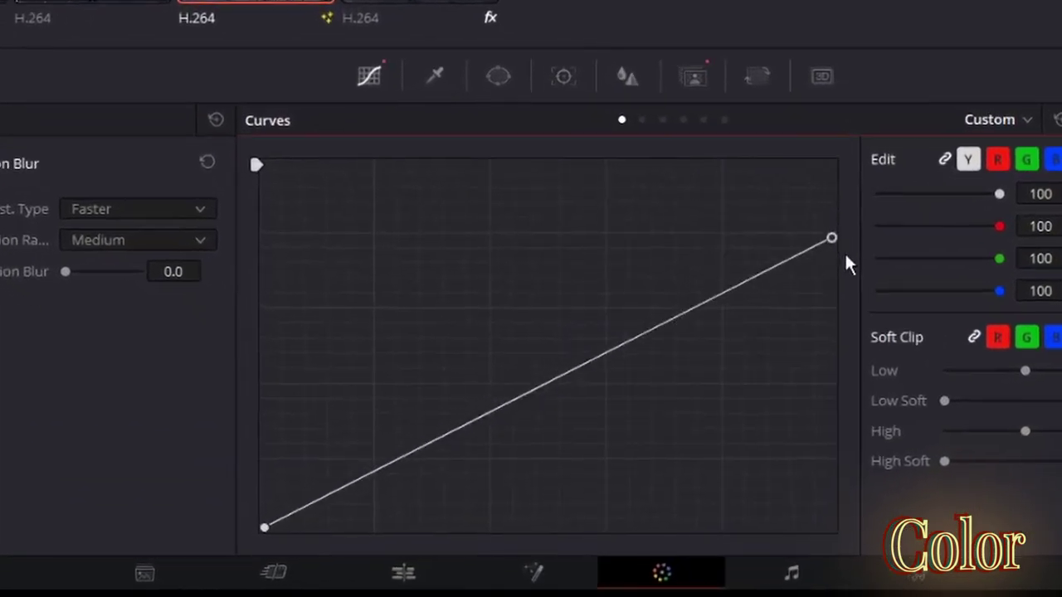
pyautogui.moveTo(848, 264); pyautogui.dragTo(848, 317)
pyautogui.moveTo(547, 379)
pyautogui.mouseDown()
pyautogui.moveTo(501, 310)
pyautogui.moveTo(562, 390)
pyautogui.mouseUp()
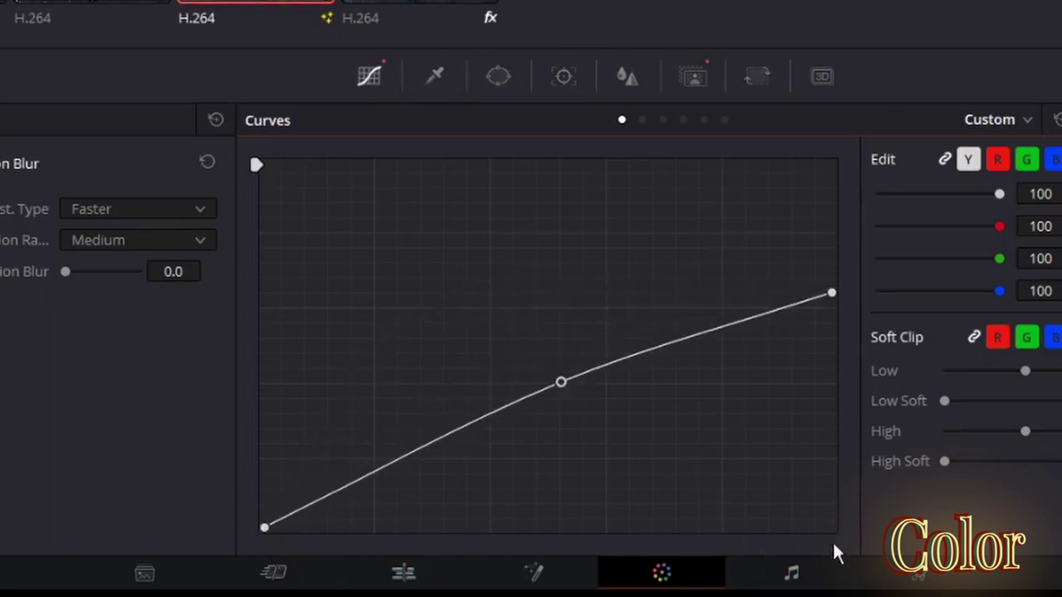
pyautogui.moveTo(832, 295); pyautogui.dragTo(871, 141)
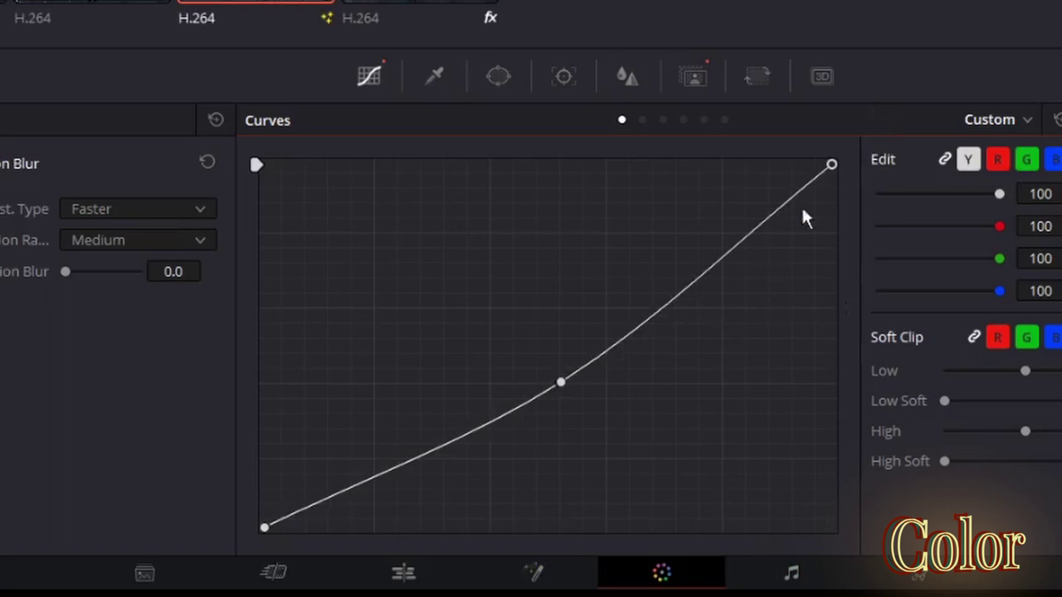
pyautogui.moveTo(664, 302); pyautogui.dragTo(659, 282)
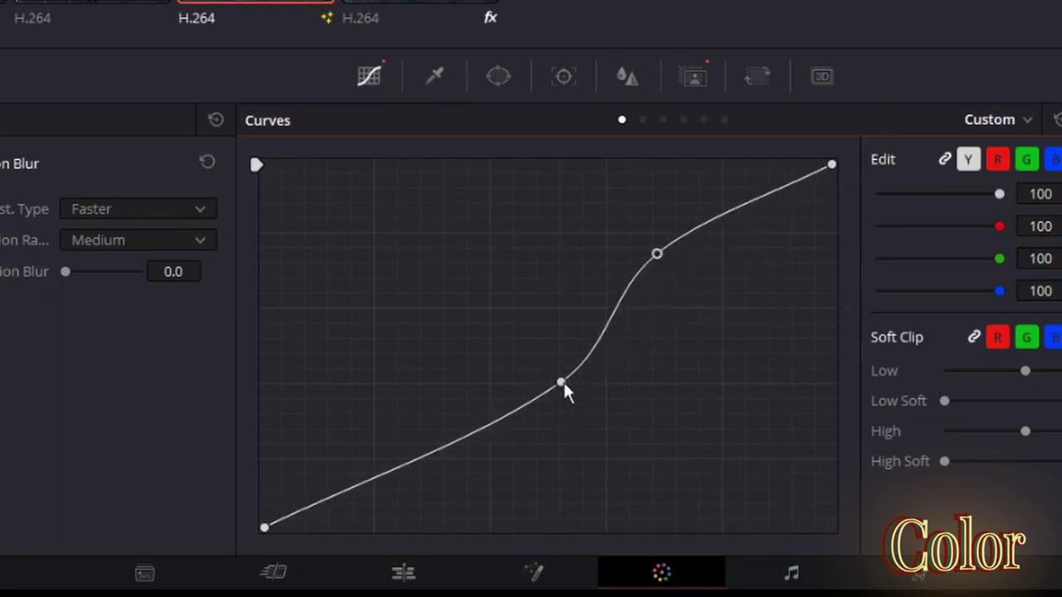
pyautogui.moveTo(561, 382); pyautogui.dragTo(496, 458)
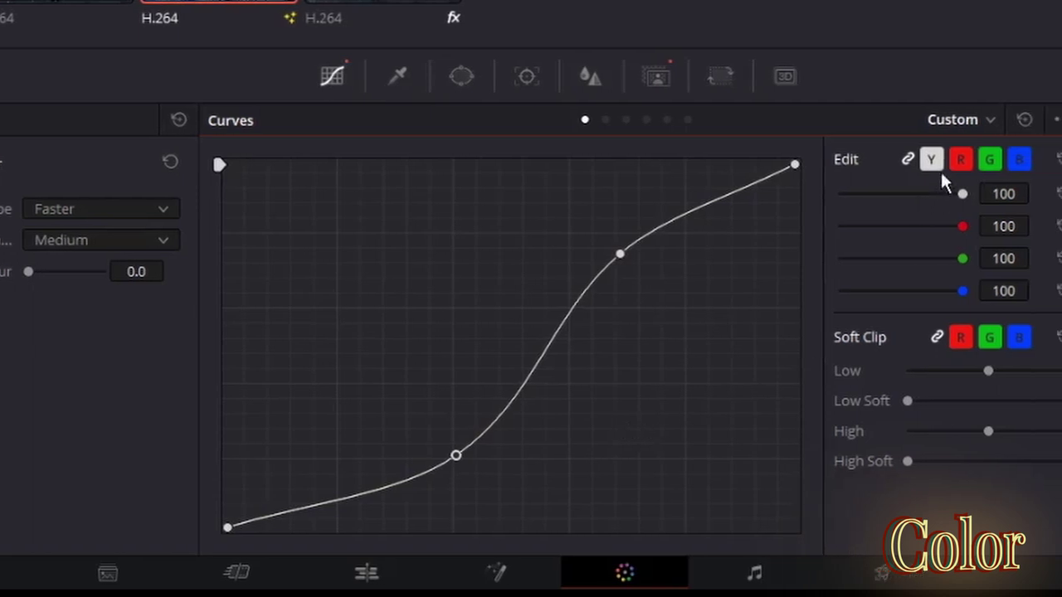
pyautogui.click(1003, 161)
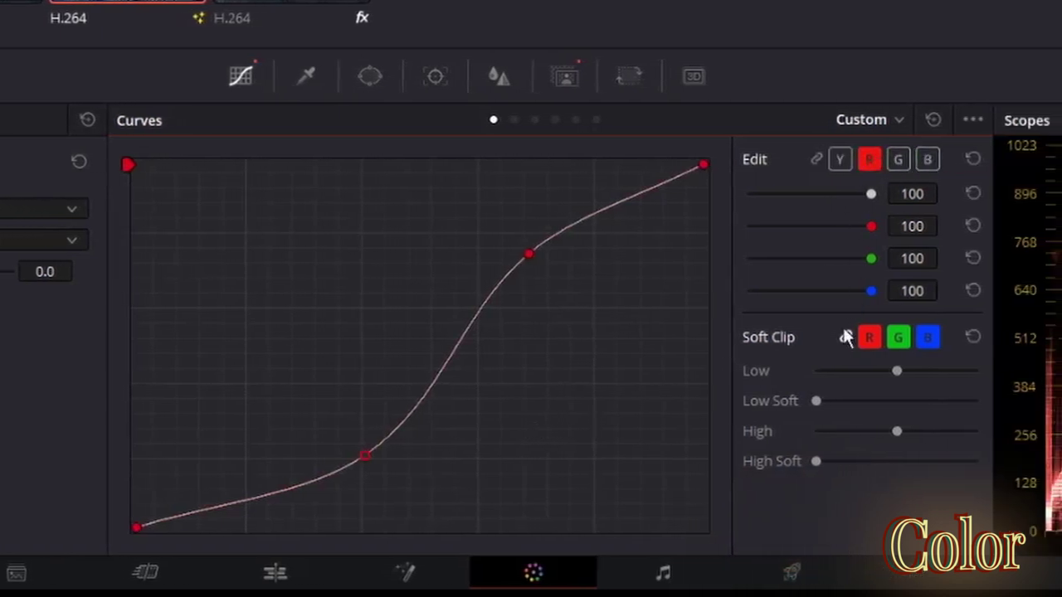
pyautogui.click(304, 78)
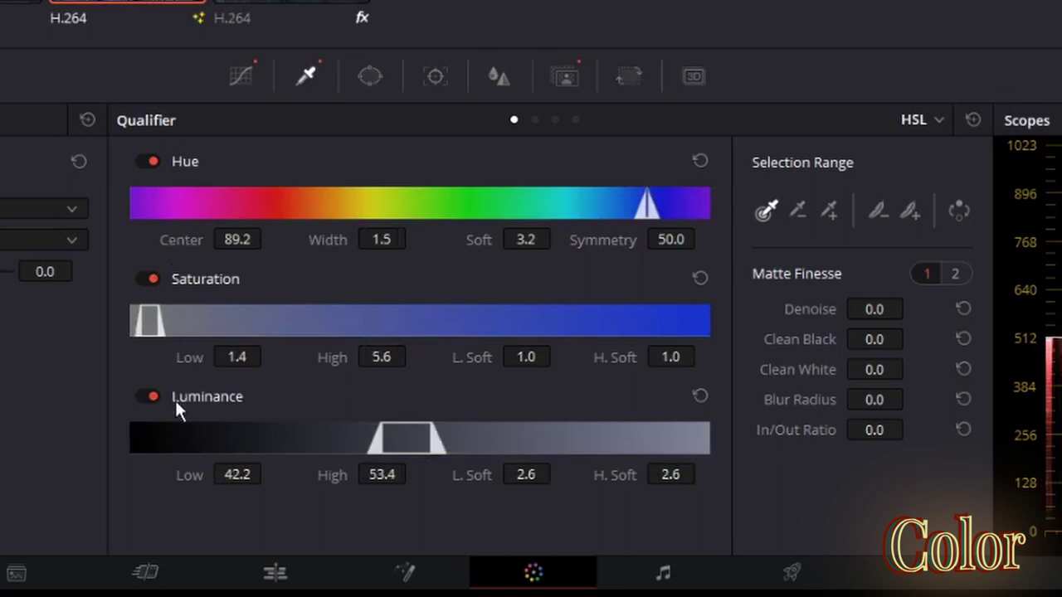
# Toggle the Luminance, Saturation and Hue qualifiers off and on, then set the Hue width to 0.0.
pyautogui.click(152, 395)
pyautogui.click(151, 394)
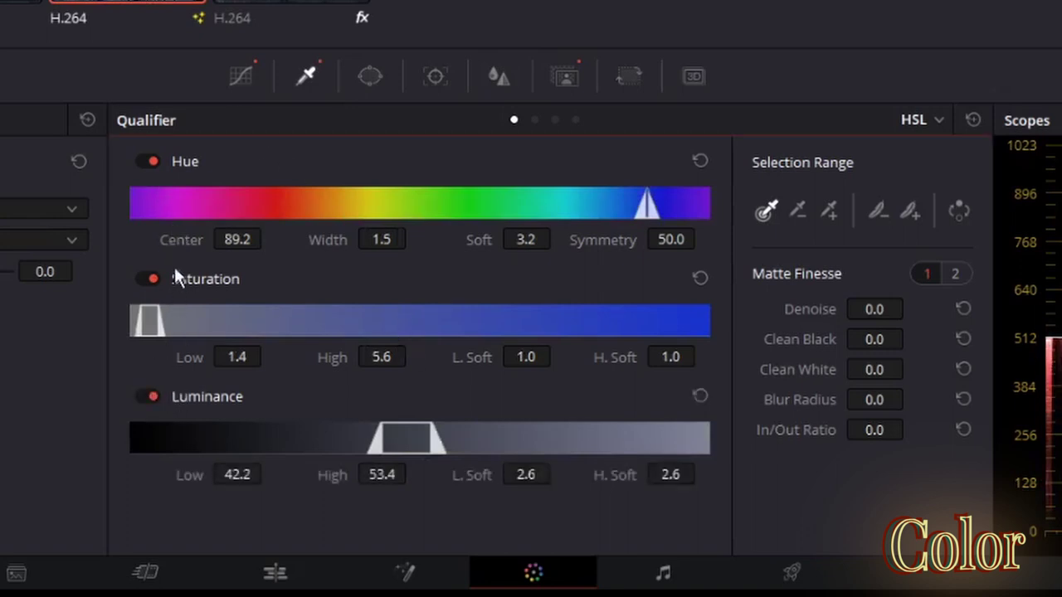
pyautogui.click(150, 279)
pyautogui.click(150, 279)
pyautogui.click(151, 161)
pyautogui.click(151, 161)
pyautogui.moveTo(648, 202)
pyautogui.mouseDown()
pyautogui.moveTo(377, 214)
pyautogui.moveTo(647, 211)
pyautogui.mouseUp()
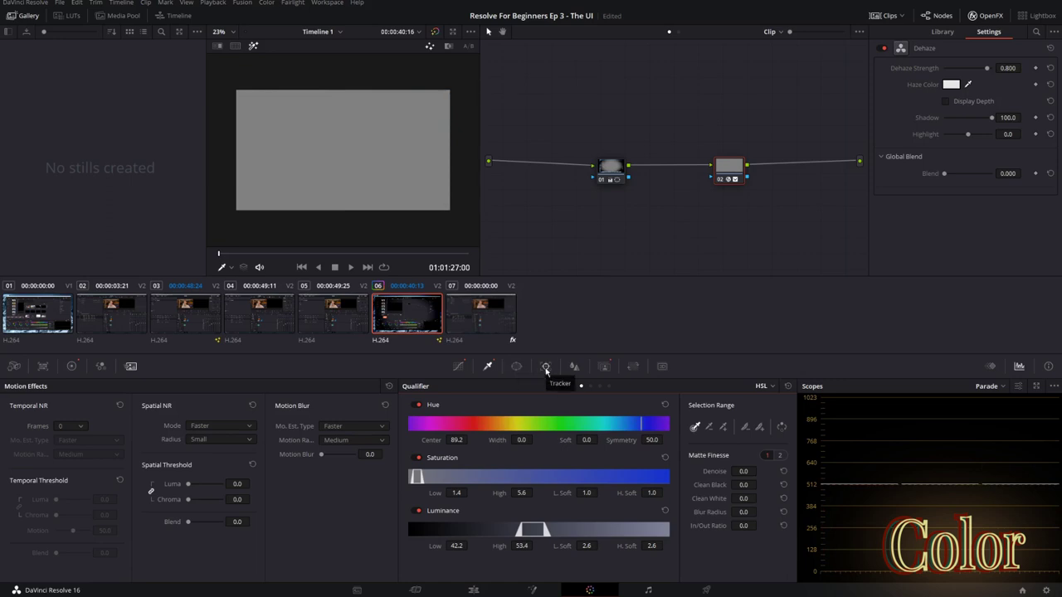
# Switch the Tracker to Stabilizer and back to Window mode, browse Blur modes, then show the Key palette.
pyautogui.click(545, 366)
pyautogui.click(744, 390)
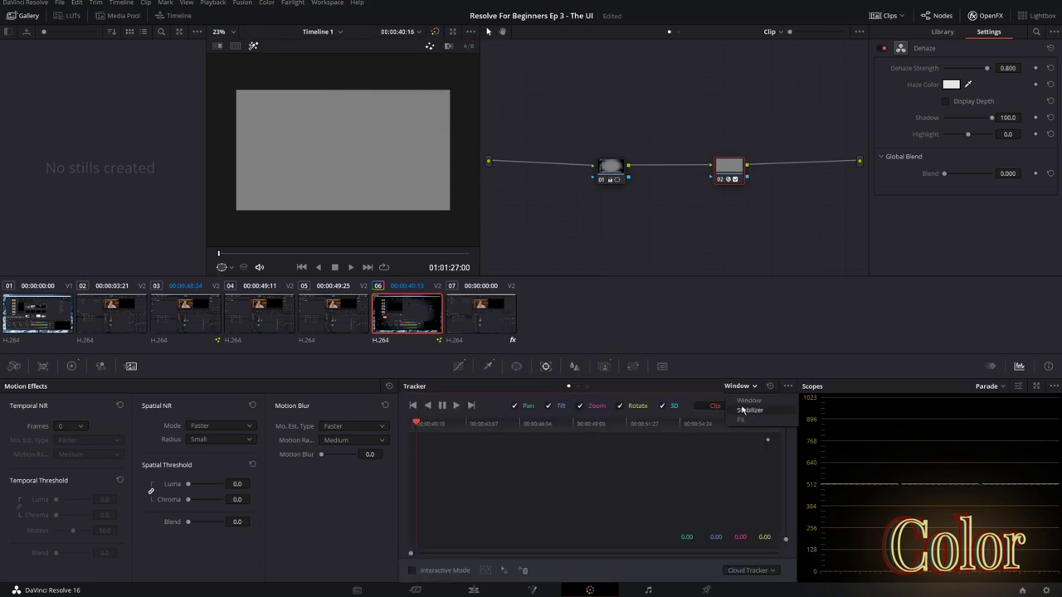
pyautogui.click(746, 426)
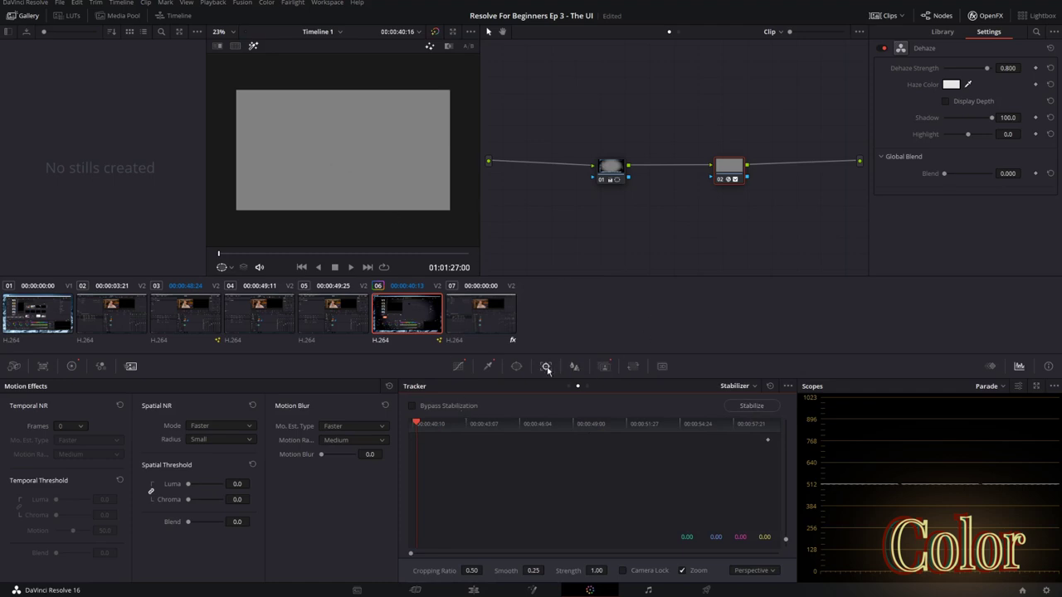
pyautogui.click(725, 386)
pyautogui.click(735, 401)
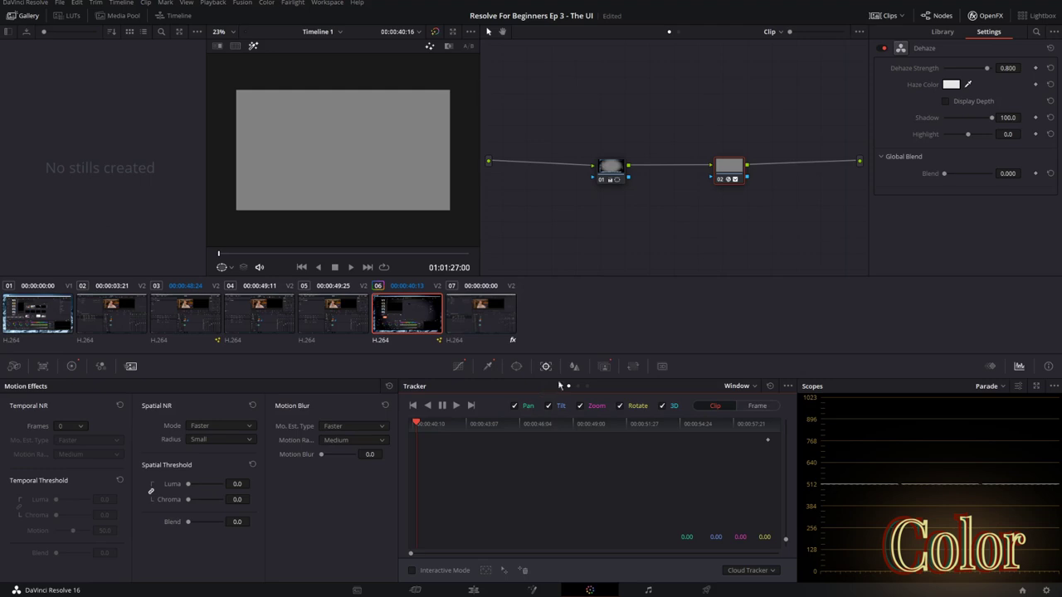
pyautogui.click(574, 366)
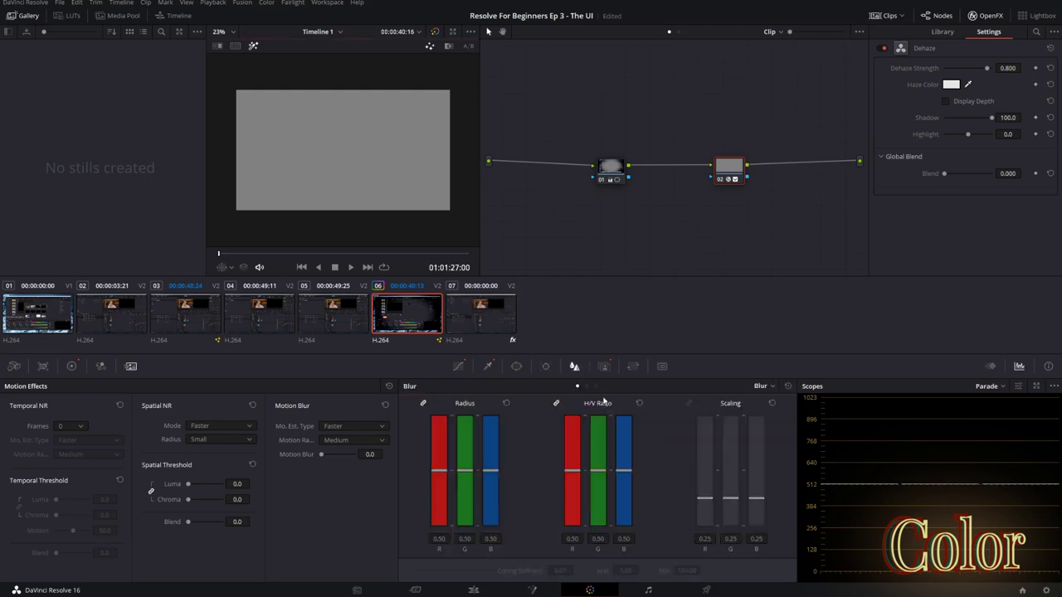
pyautogui.click(760, 388)
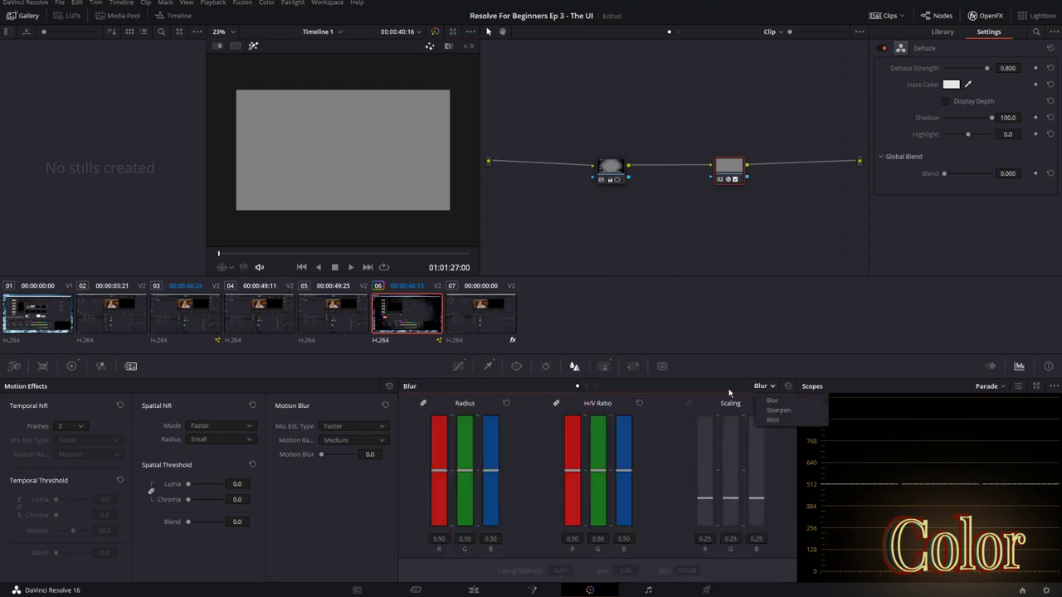
pyautogui.click(604, 366)
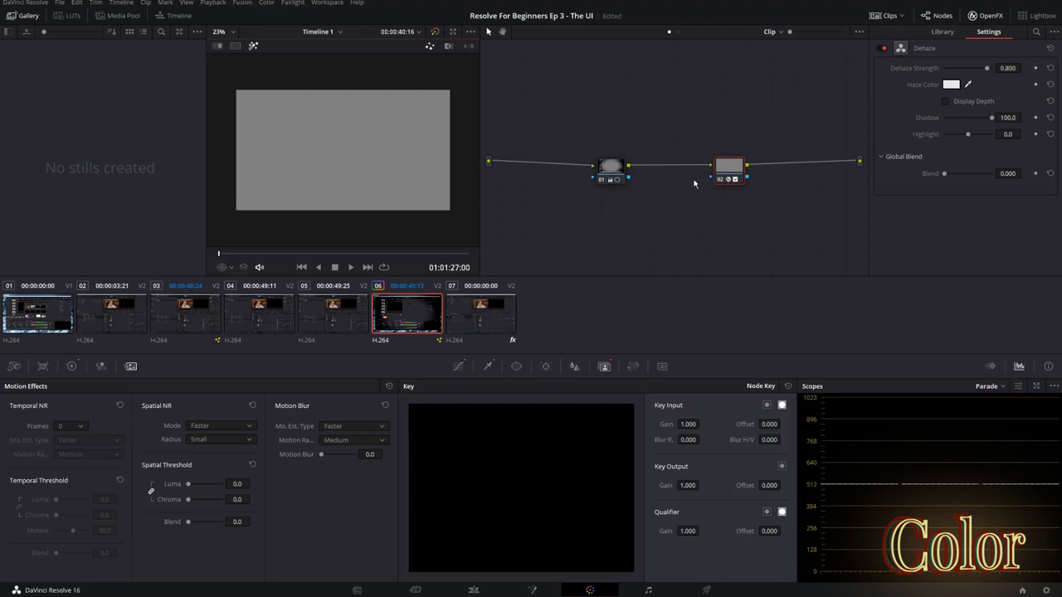
# Rearrange nodes 01 and 02 in the Node Editor, placing node 01 higher and left.
pyautogui.moveTo(729, 166); pyautogui.dragTo(721, 133)
pyautogui.moveTo(604, 159); pyautogui.dragTo(567, 111)
pyautogui.moveTo(728, 143); pyautogui.dragTo(673, 137)
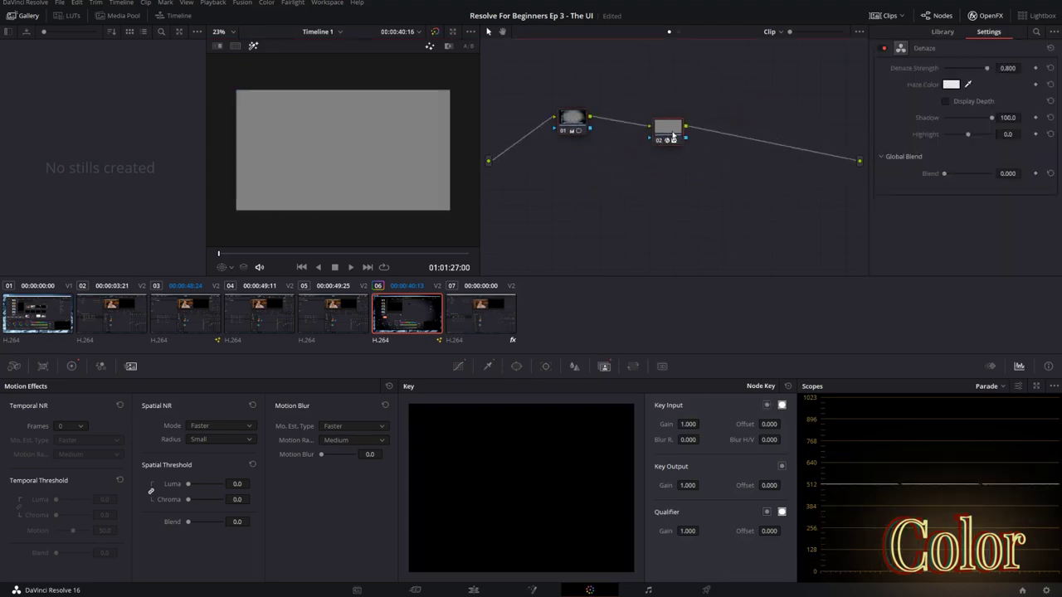
pyautogui.rightClick(566, 117)
pyautogui.press('Escape')
pyautogui.moveTo(571, 119); pyautogui.dragTo(556, 161)
pyautogui.rightClick(555, 161)
# Widen the LUT browser to three columns and try a Blackmagic Design video LUT on node 01.
pyautogui.press('Escape')
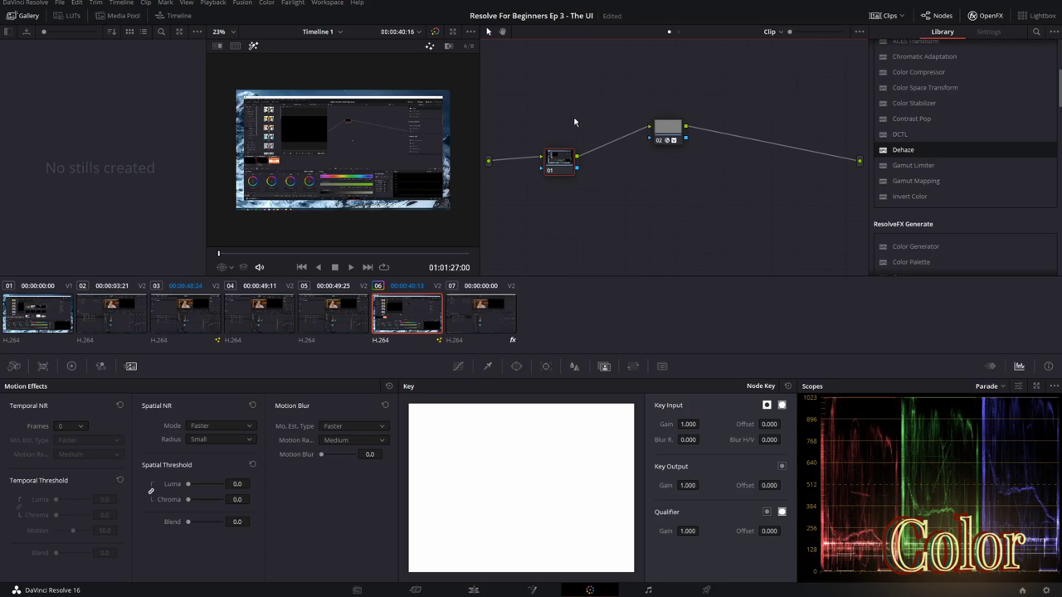
pyautogui.click(69, 16)
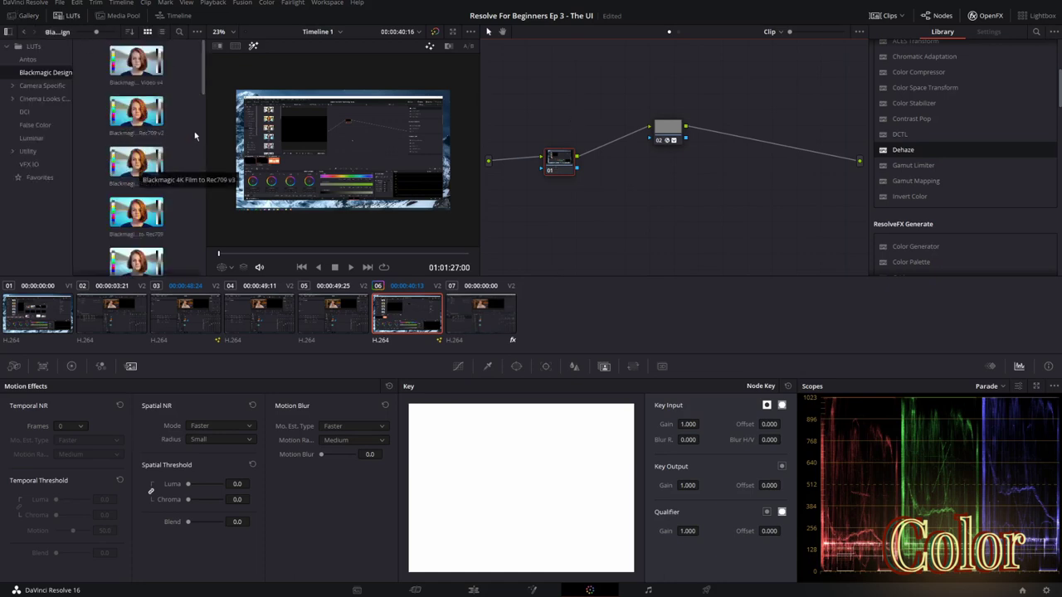
pyautogui.moveTo(205, 136); pyautogui.dragTo(277, 137)
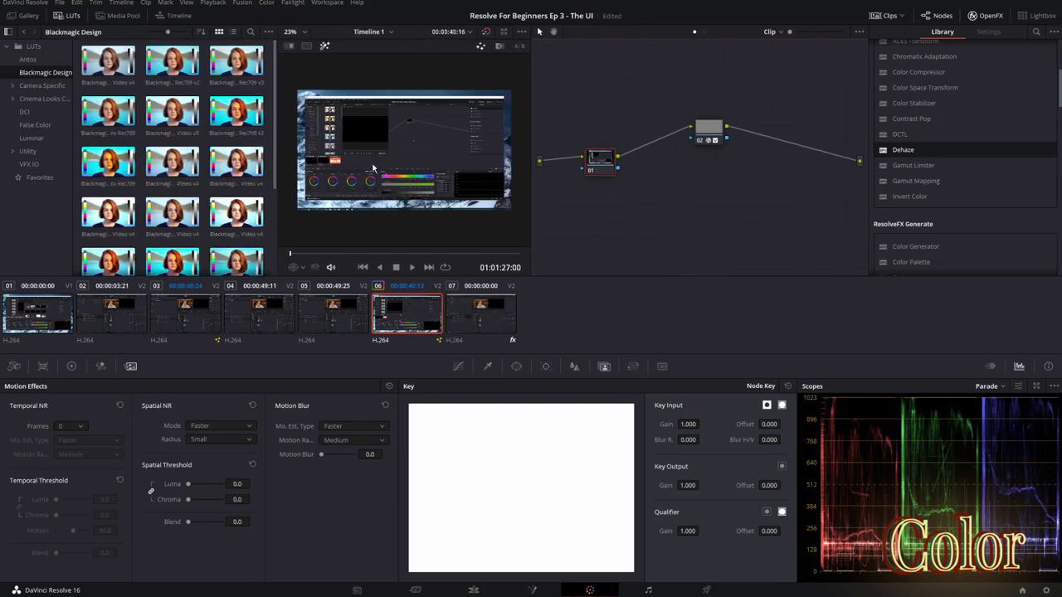
pyautogui.moveTo(108, 212); pyautogui.dragTo(604, 162)
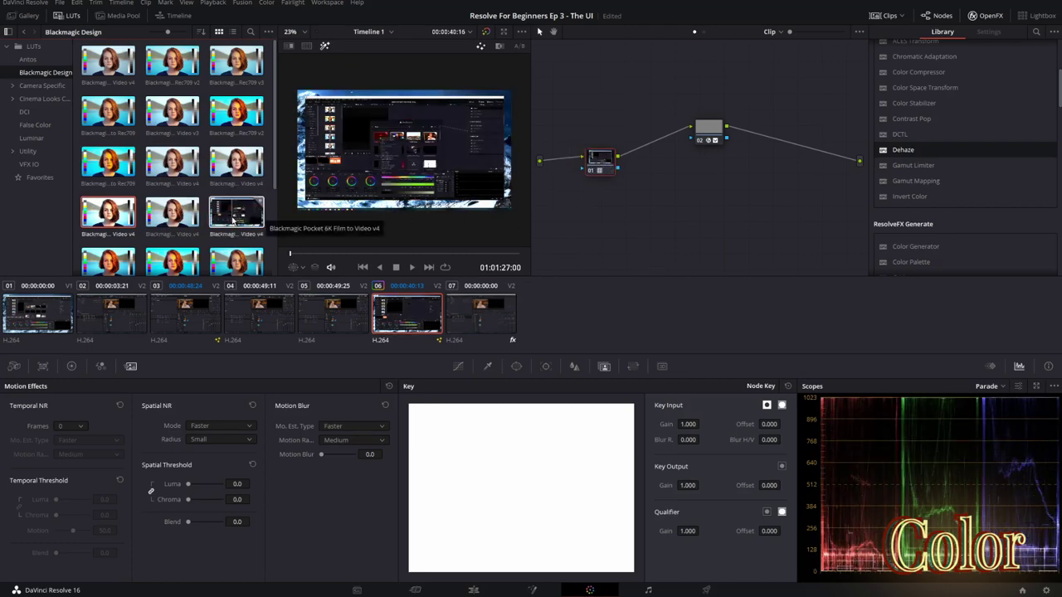
# Apply the False Color FLSCLRV4 LUT to node 01 and lower Key Output gain to 0.844.
pyautogui.click(40, 126)
pyautogui.moveTo(116, 115); pyautogui.dragTo(610, 165)
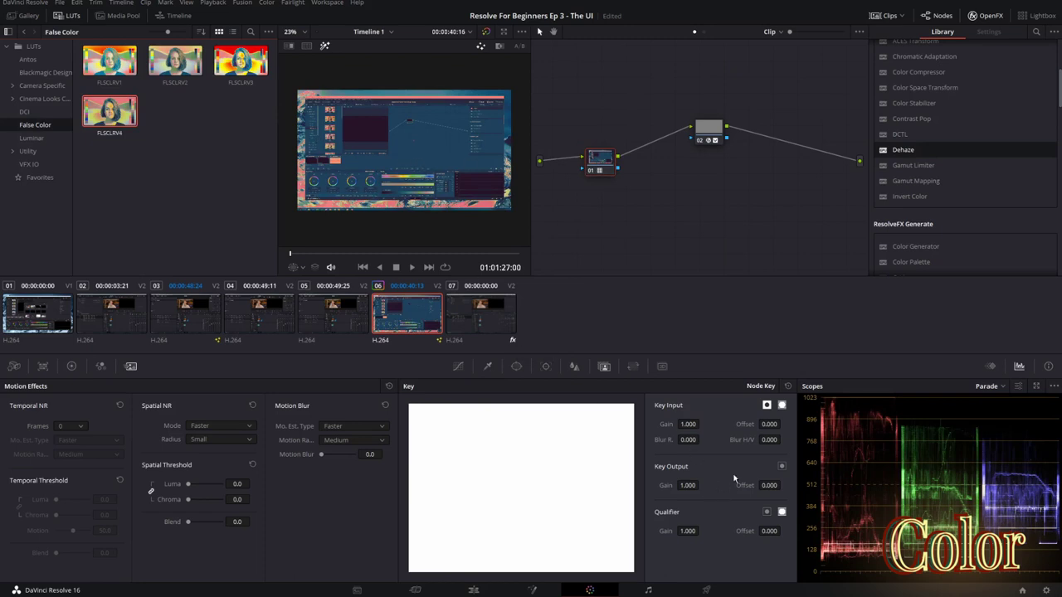
pyautogui.moveTo(691, 487); pyautogui.dragTo(702, 486)
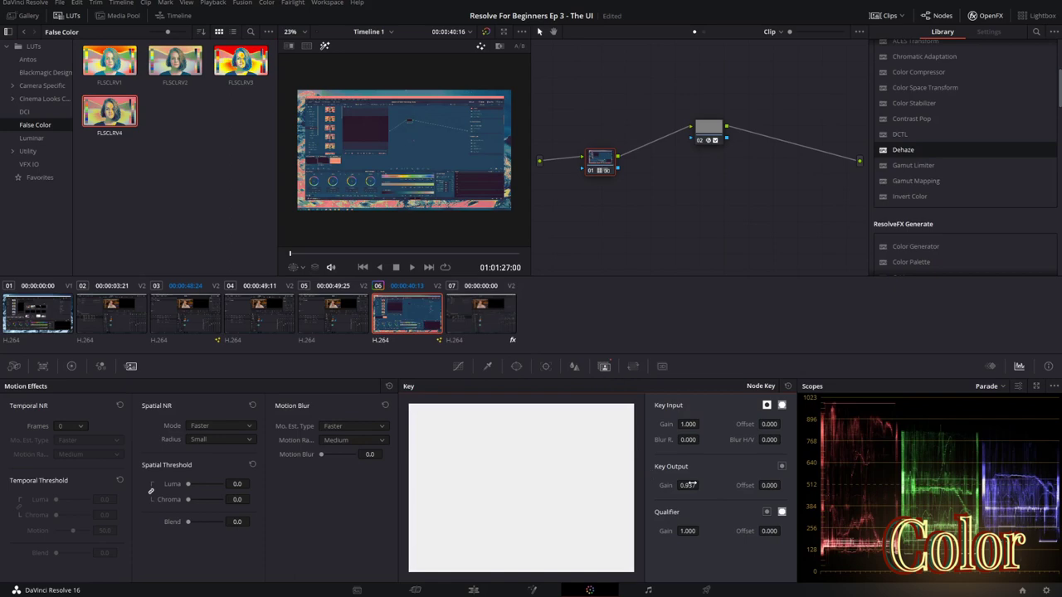
pyautogui.moveTo(692, 486)
pyautogui.mouseDown()
pyautogui.moveTo(614, 485)
pyautogui.moveTo(695, 485)
pyautogui.mouseUp()
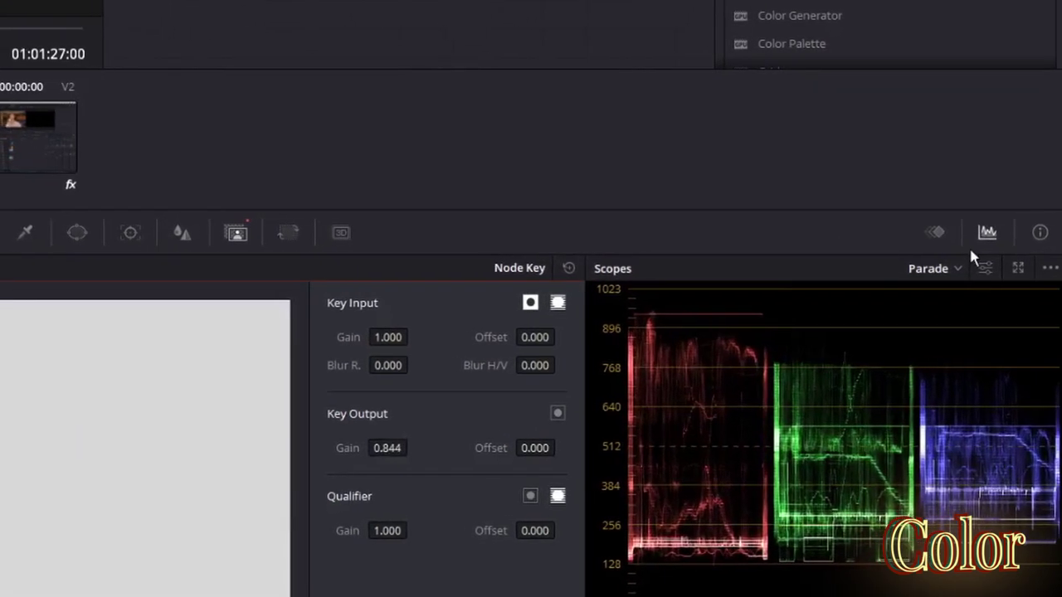
pyautogui.click(953, 268)
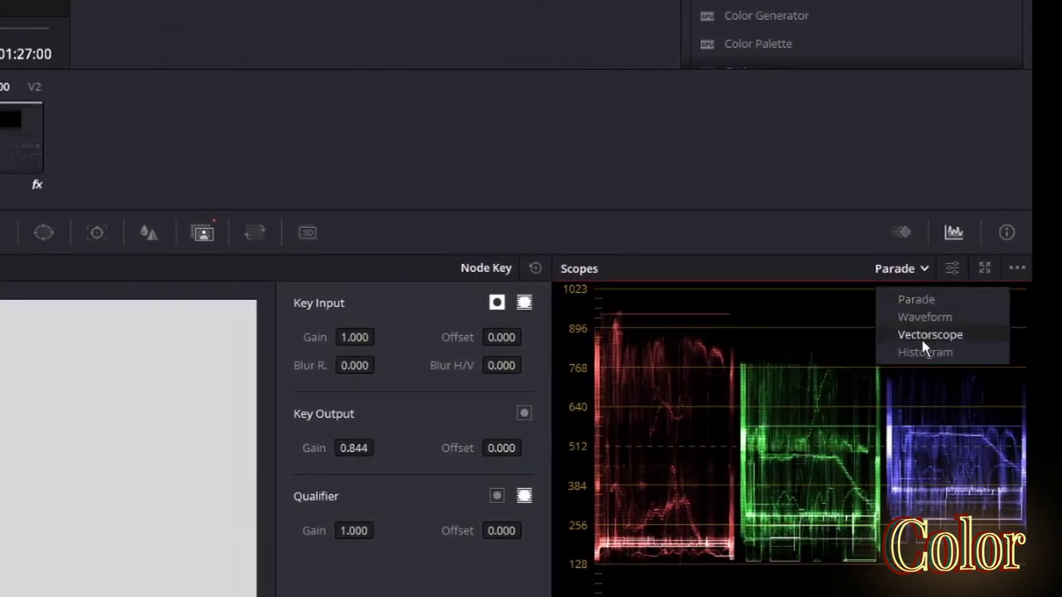
pyautogui.click(922, 335)
pyautogui.click(923, 274)
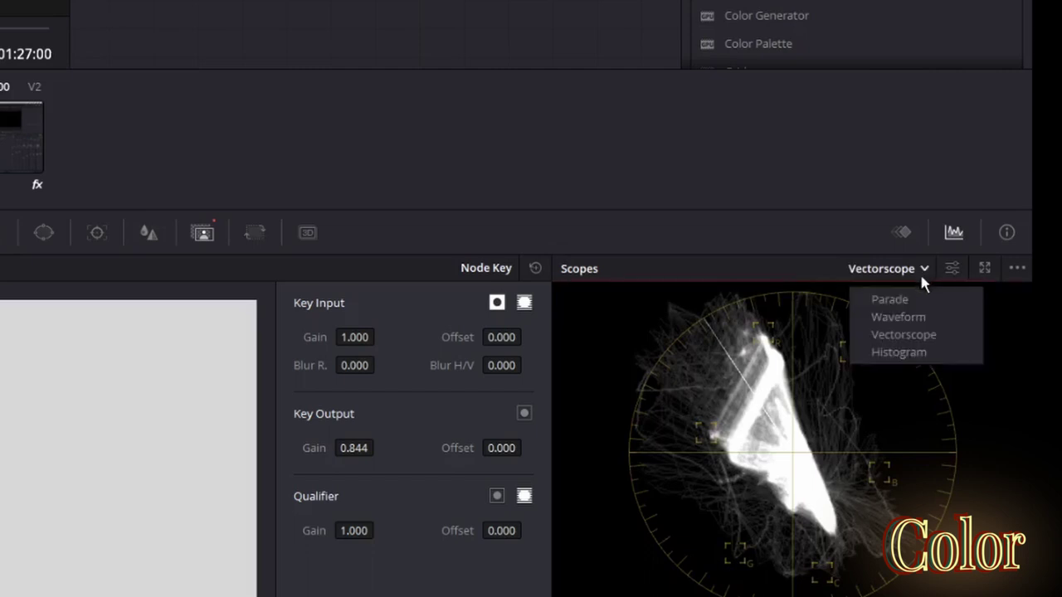
pyautogui.click(899, 353)
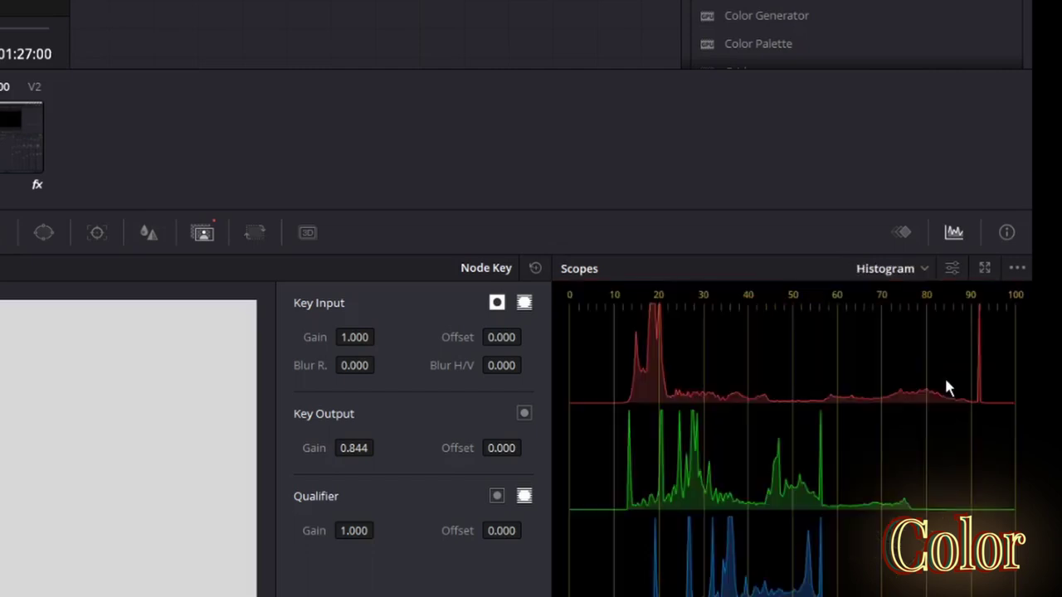
pyautogui.click(926, 267)
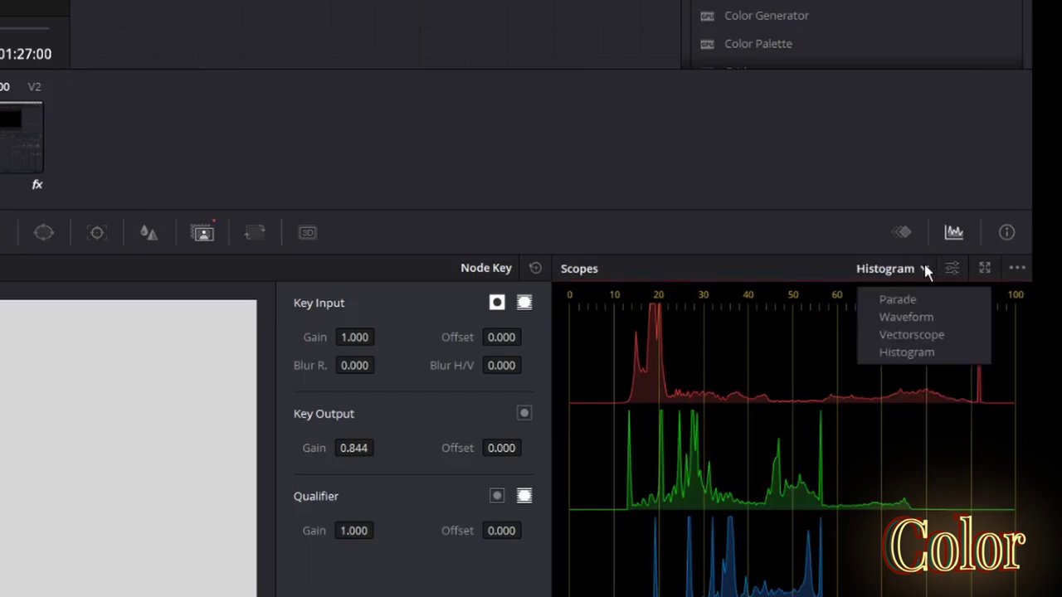
pyautogui.click(918, 318)
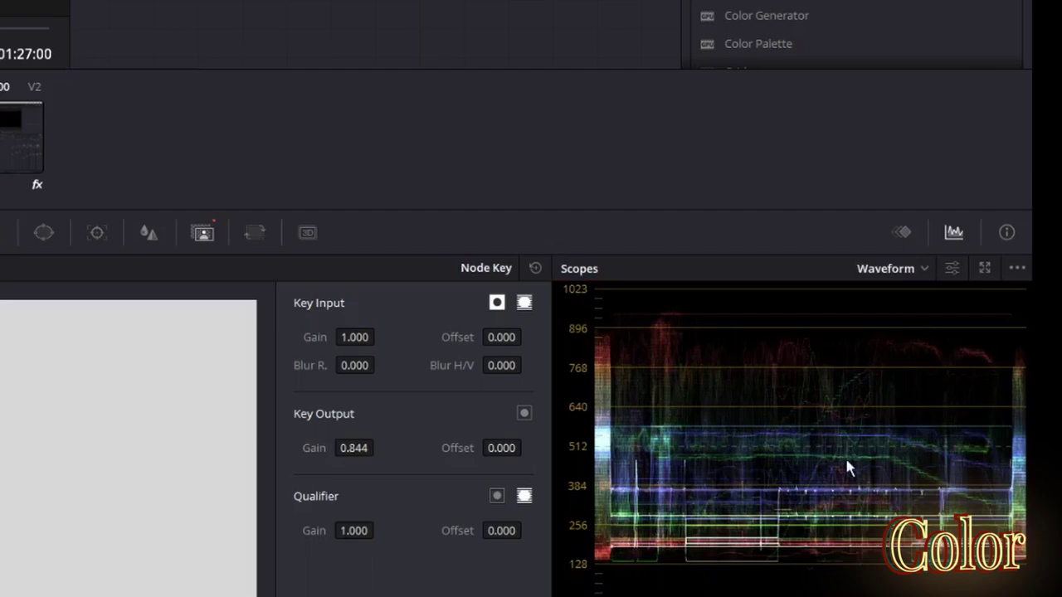
pyautogui.click(926, 273)
pyautogui.click(916, 292)
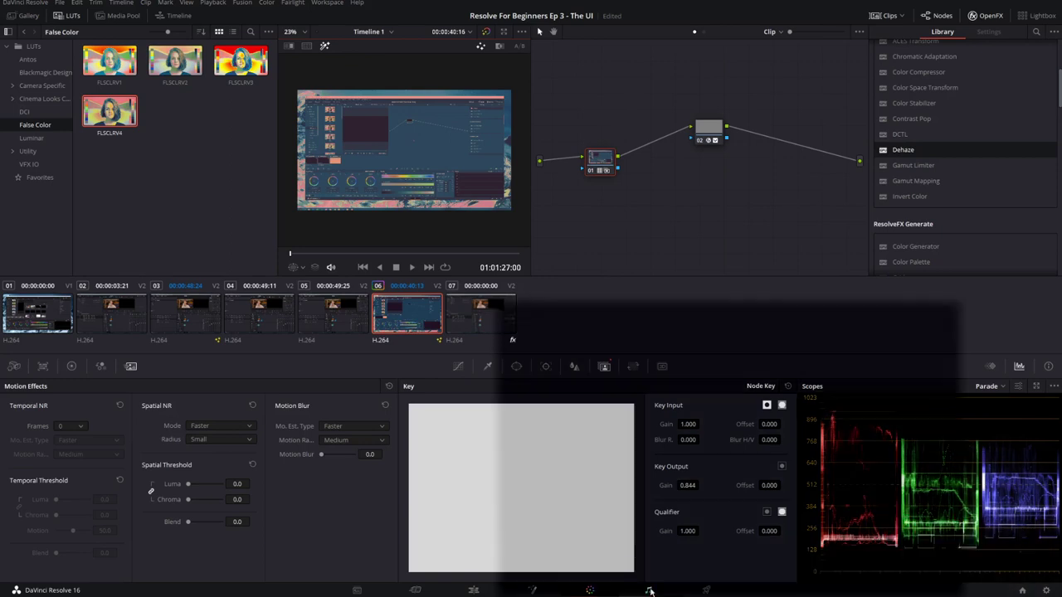
# Go to the Fairlight page, hiding and then re-showing video tracks V1–V3 in Timeline View Options.
pyautogui.click(649, 589)
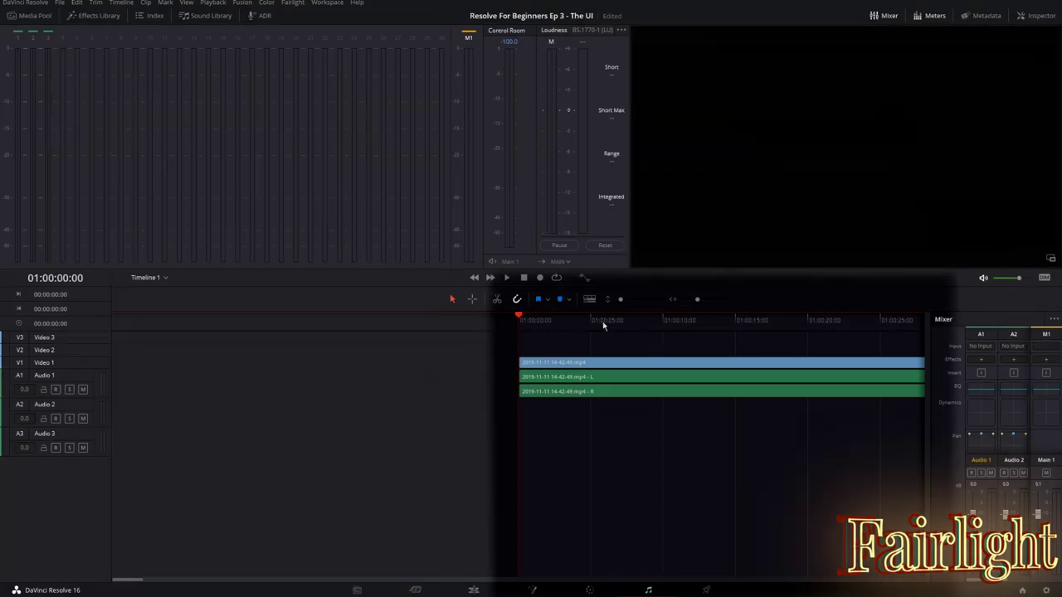
pyautogui.click(590, 299)
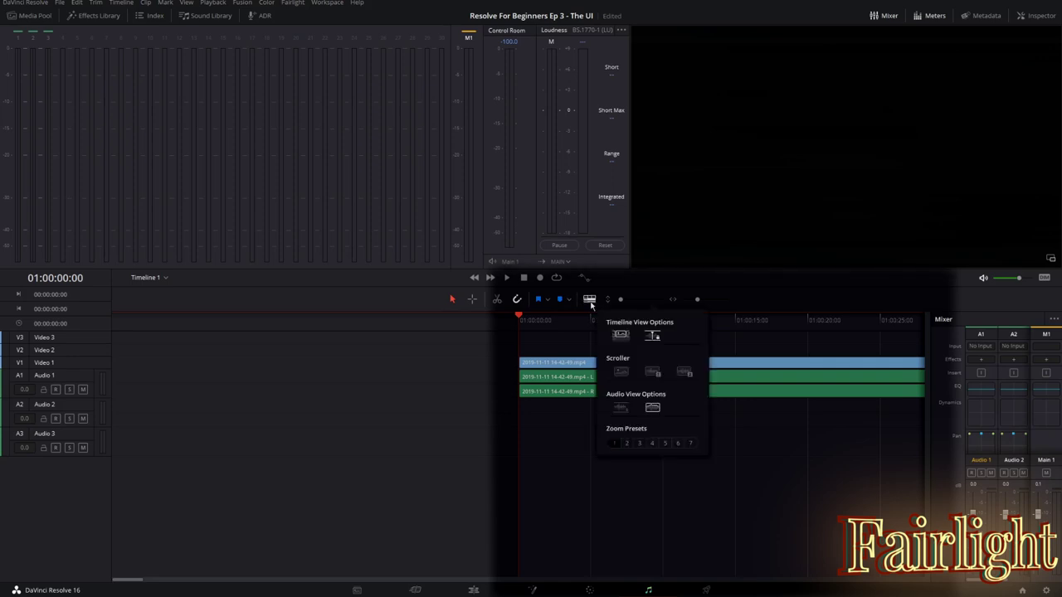
pyautogui.click(618, 336)
pyautogui.click(589, 300)
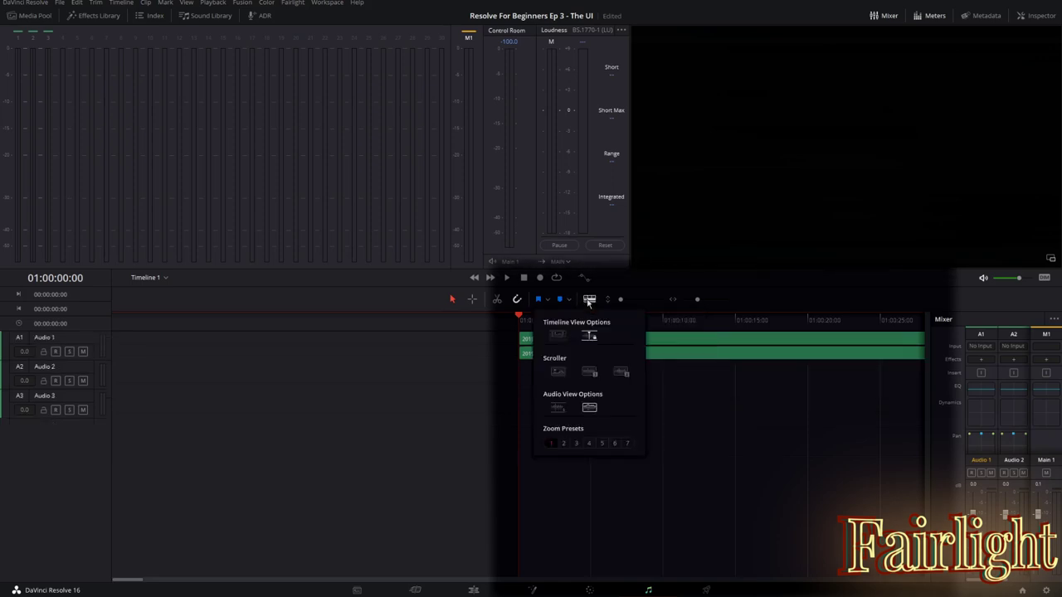
pyautogui.click(558, 334)
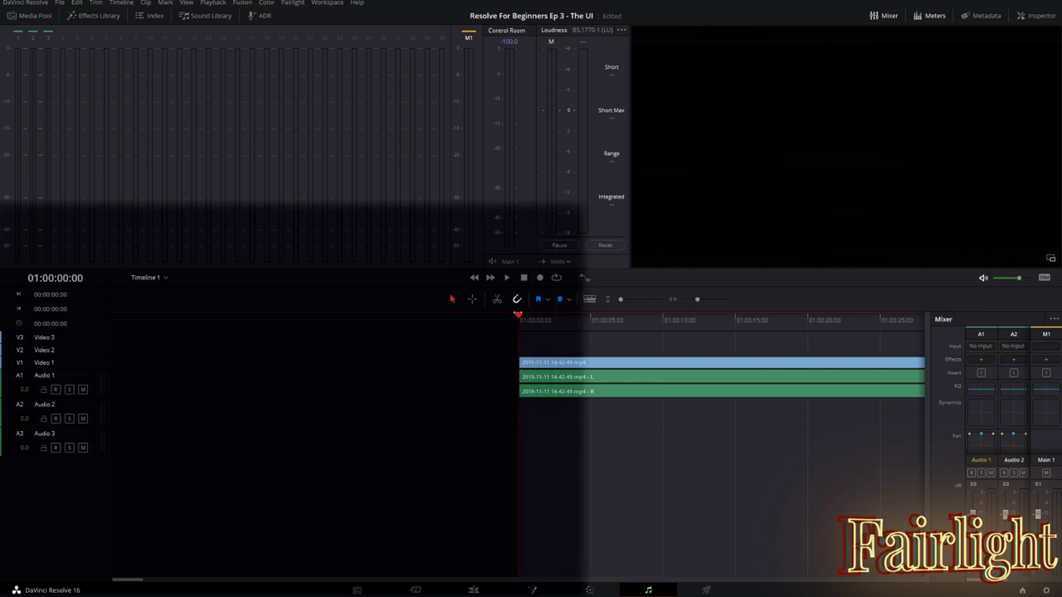
# Play to 01:00:09:03, drag the mixer edge to reveal the A3 strip, and select the Audio 1 track.
pyautogui.hscroll(5, 324, 332)
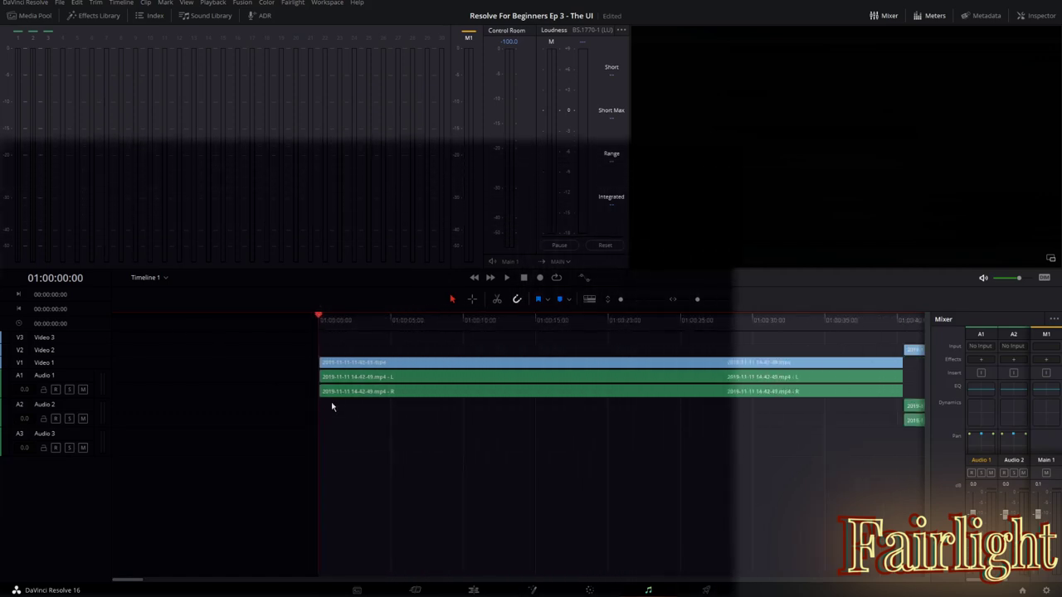
pyautogui.press('space')
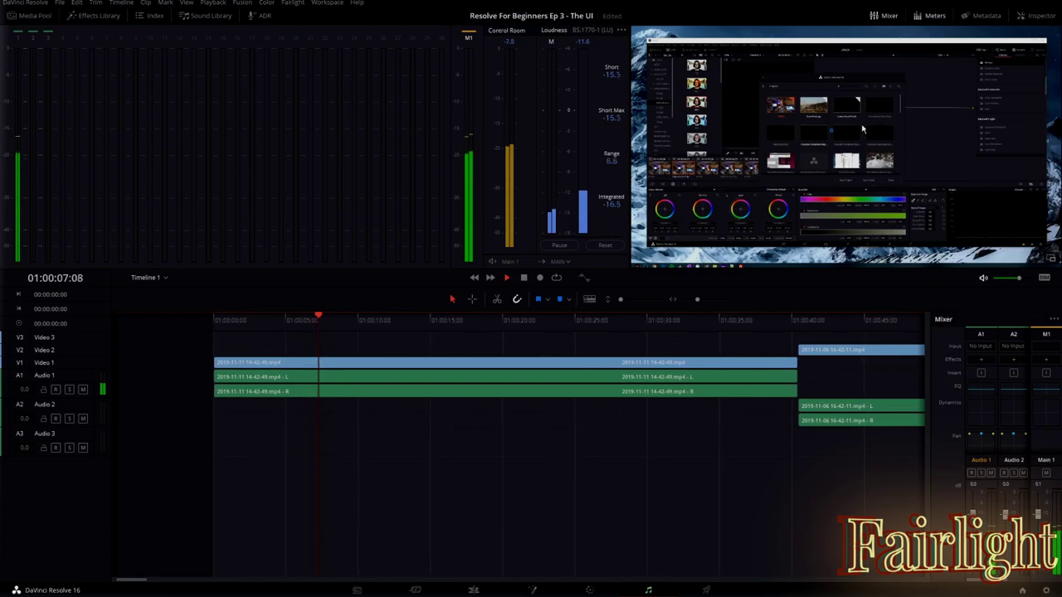
pyautogui.press('space')
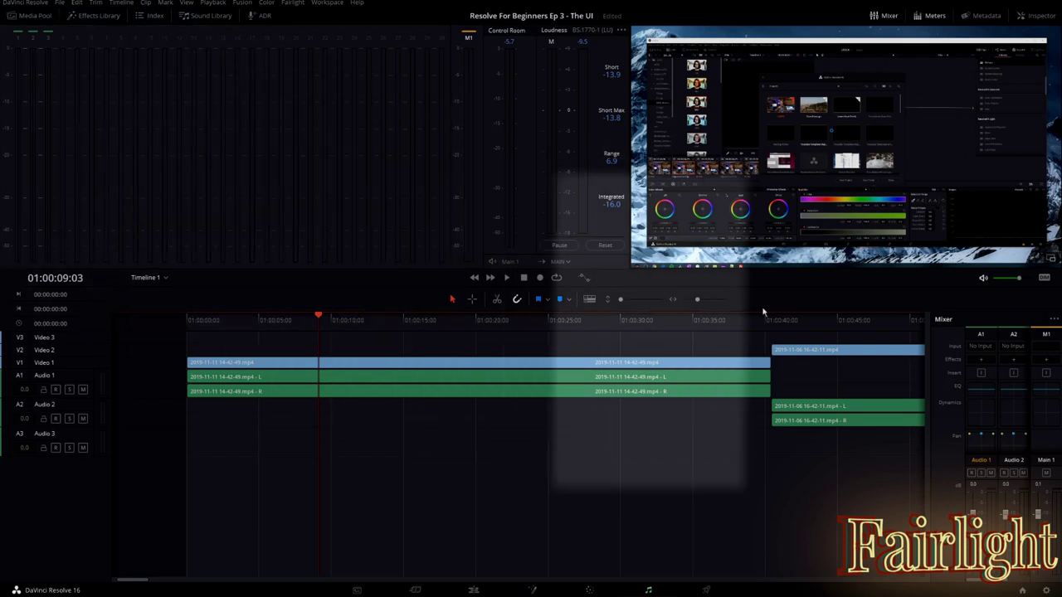
pyautogui.moveTo(927, 373); pyautogui.dragTo(895, 373)
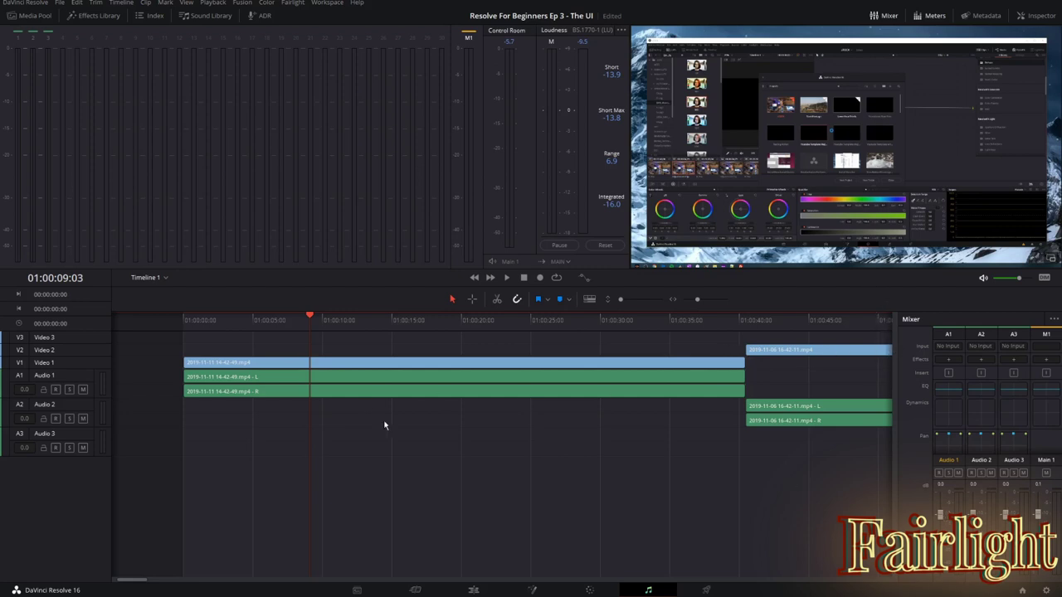
pyautogui.click(50, 377)
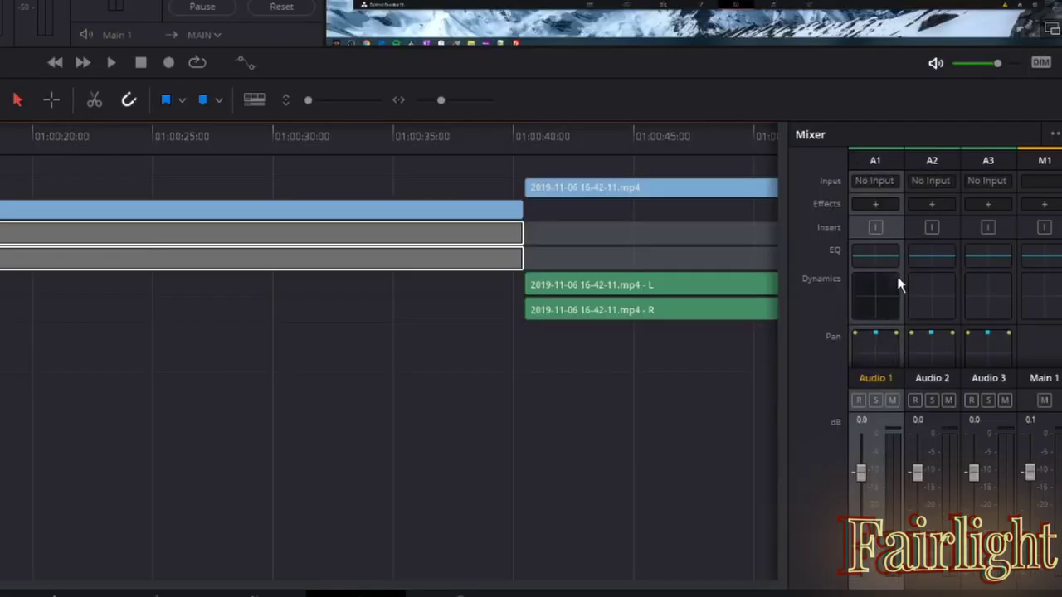
# Close A1's effects list without adding an effect and open the Audio 1 Equalizer window.
pyautogui.click(876, 204)
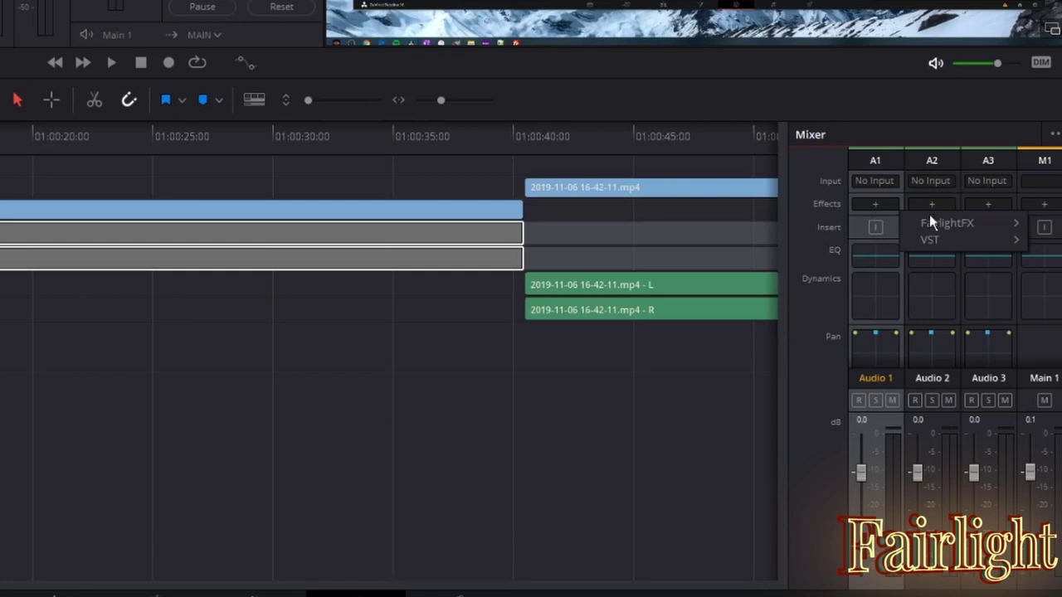
pyautogui.moveTo(948, 224)
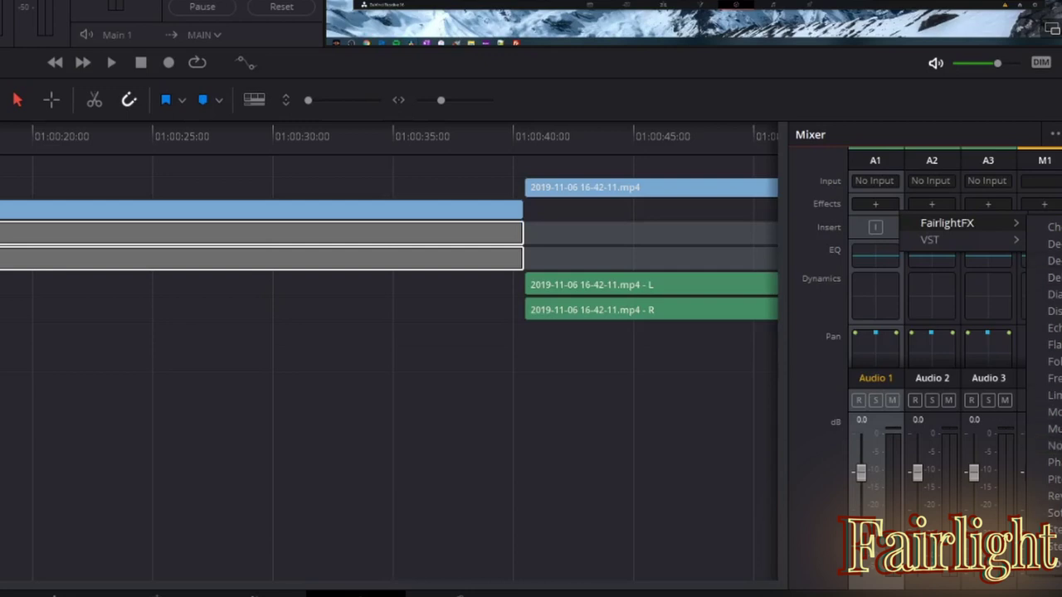
pyautogui.click(810, 398)
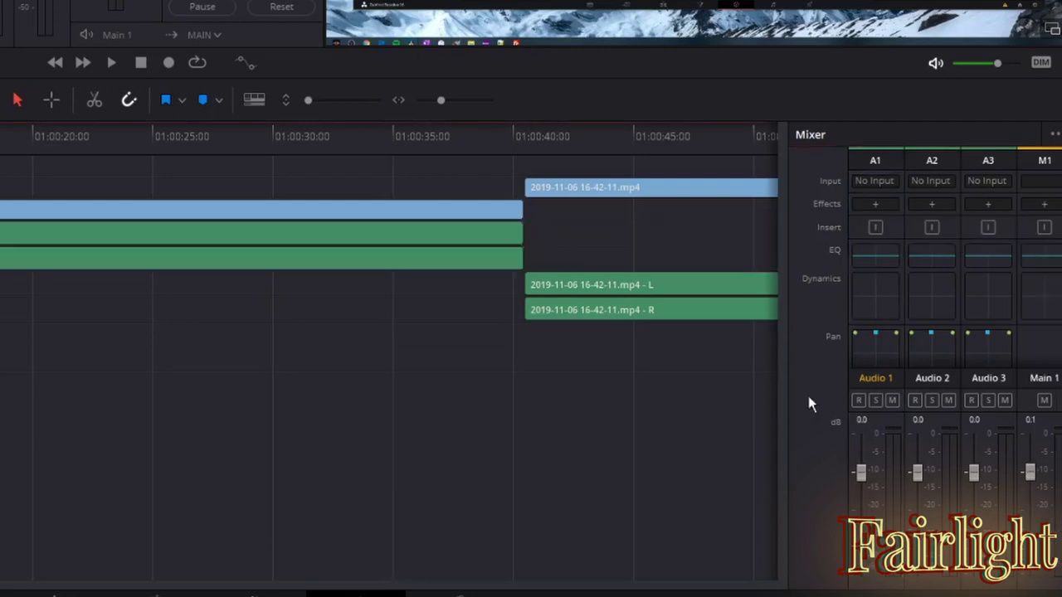
pyautogui.click(876, 252)
# Enable Audio 1's low-cut and high-cut bands and boost Band 3 to +20 near 136 Hz.
pyautogui.click(163, 356)
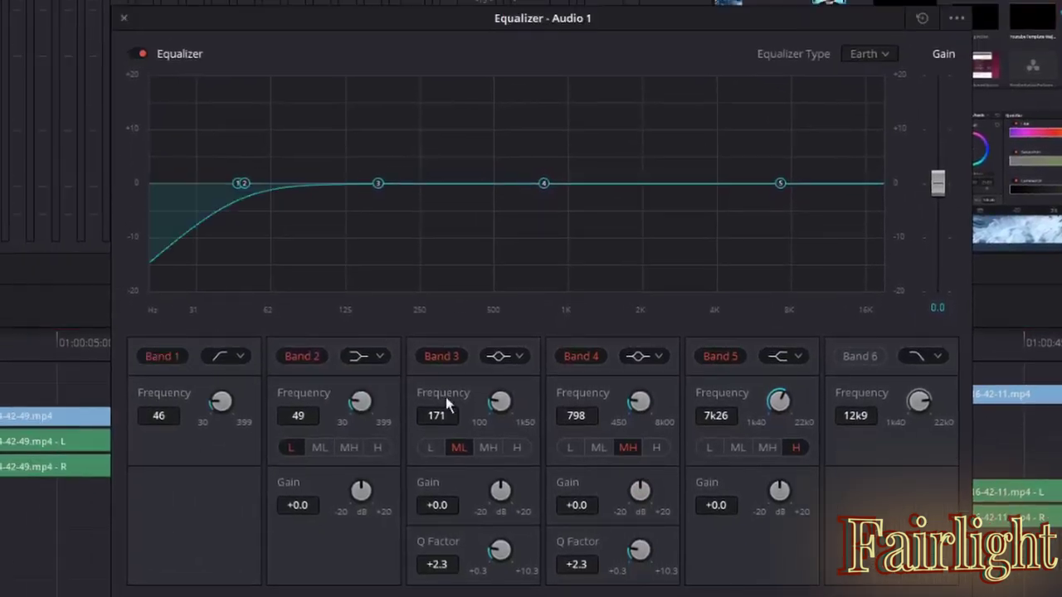
pyautogui.click(858, 356)
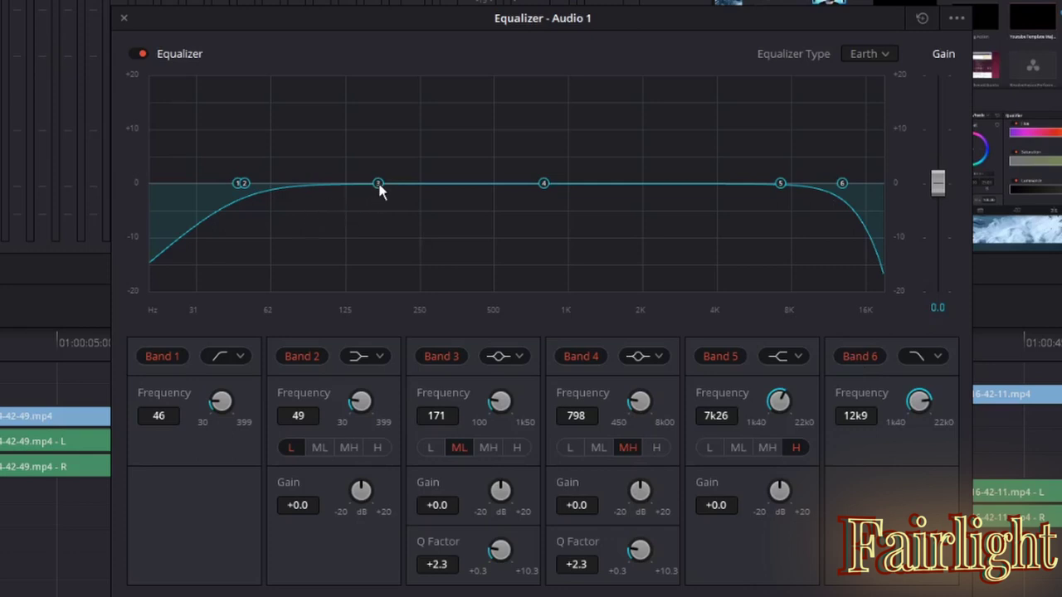
pyautogui.moveTo(379, 190); pyautogui.dragTo(367, 197)
pyautogui.moveTo(501, 491); pyautogui.dragTo(554, 236)
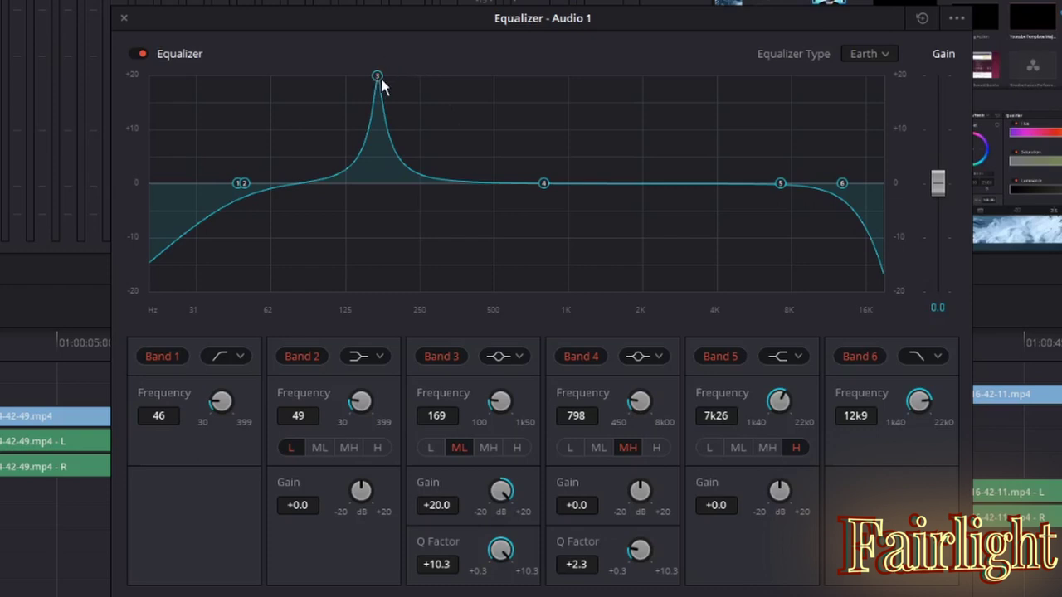
pyautogui.moveTo(378, 80); pyautogui.dragTo(327, 77)
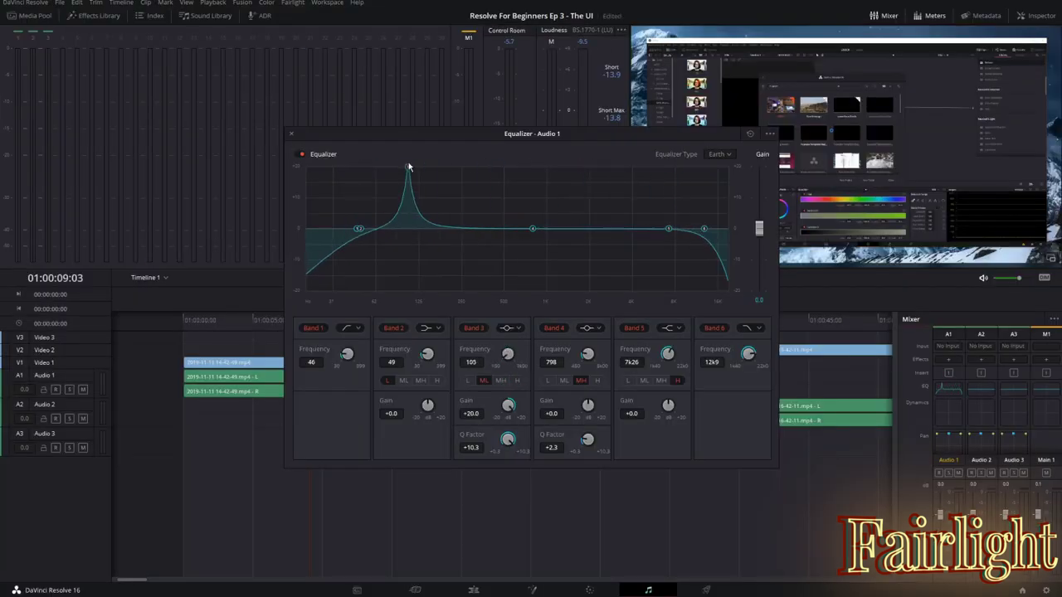
pyautogui.moveTo(408, 167)
pyautogui.mouseDown()
pyautogui.moveTo(462, 166)
pyautogui.moveTo(423, 167)
pyautogui.mouseUp()
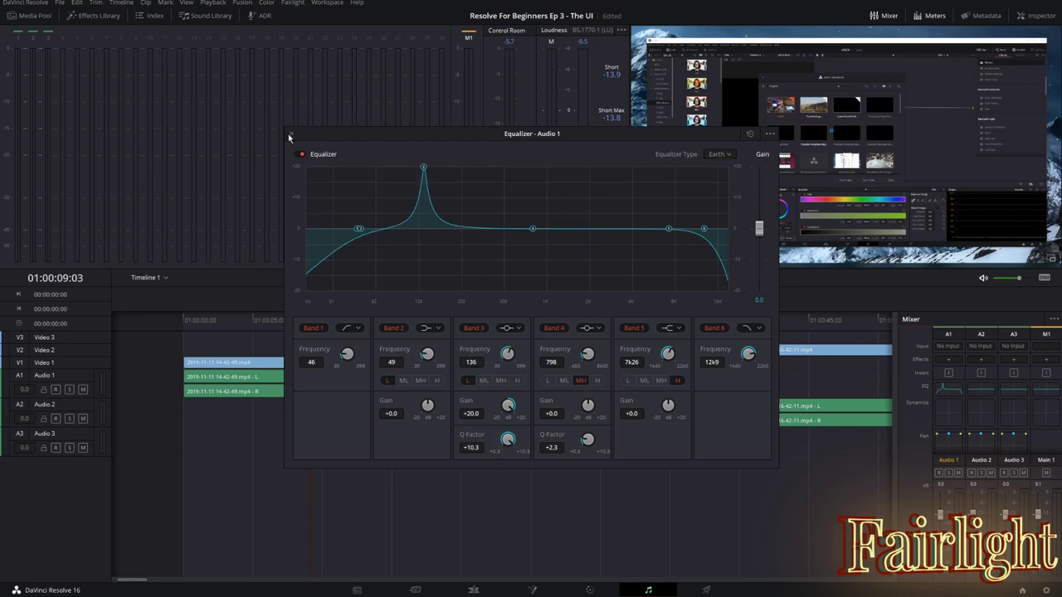
pyautogui.click(289, 135)
# Turn on the Gate and Compressor in Audio 1's Dynamics settings.
pyautogui.doubleClick(948, 412)
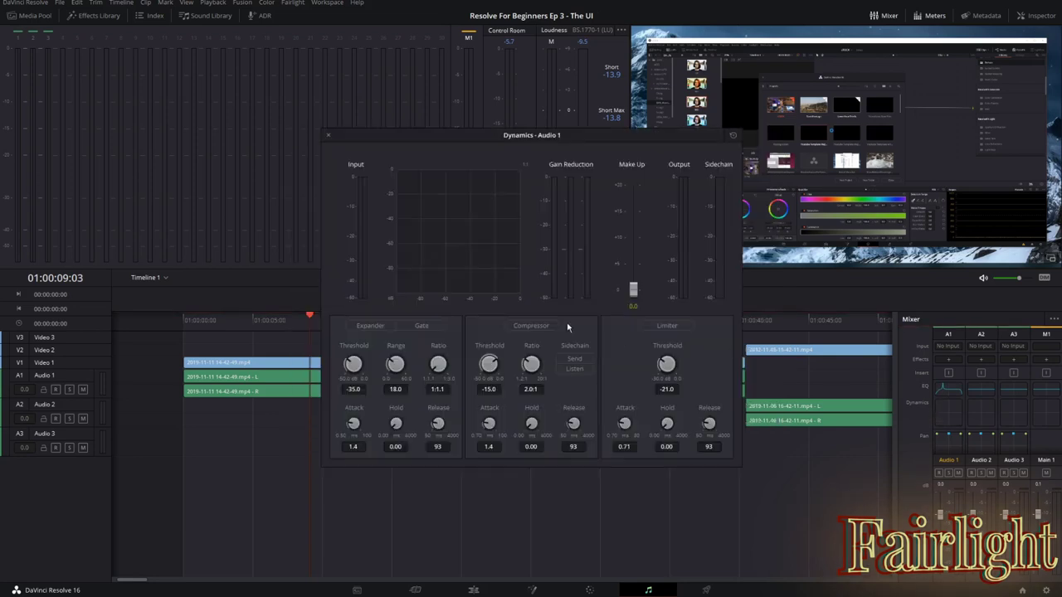
pyautogui.click(422, 326)
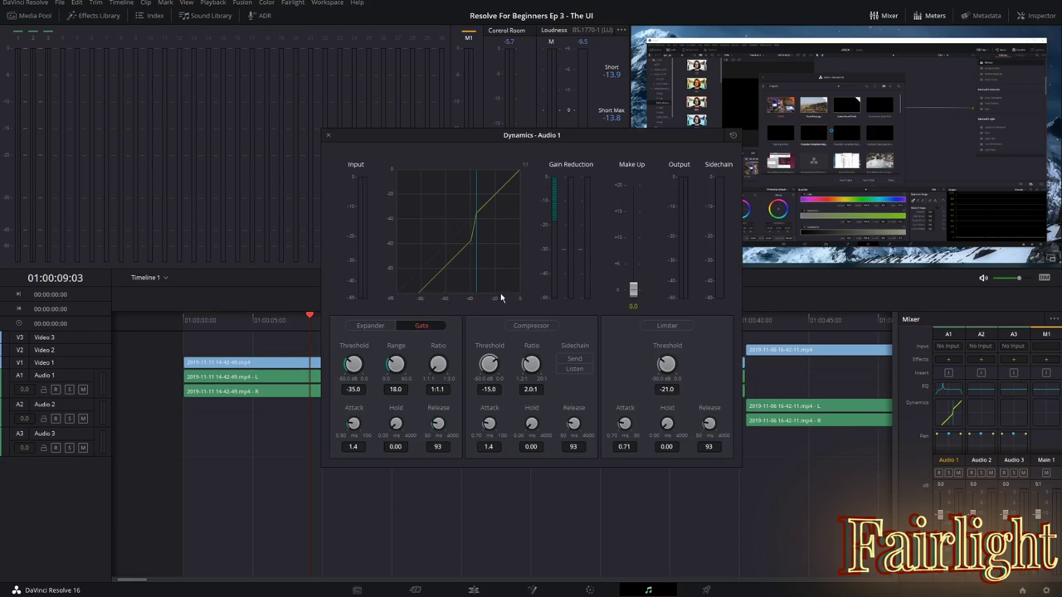
pyautogui.click(539, 326)
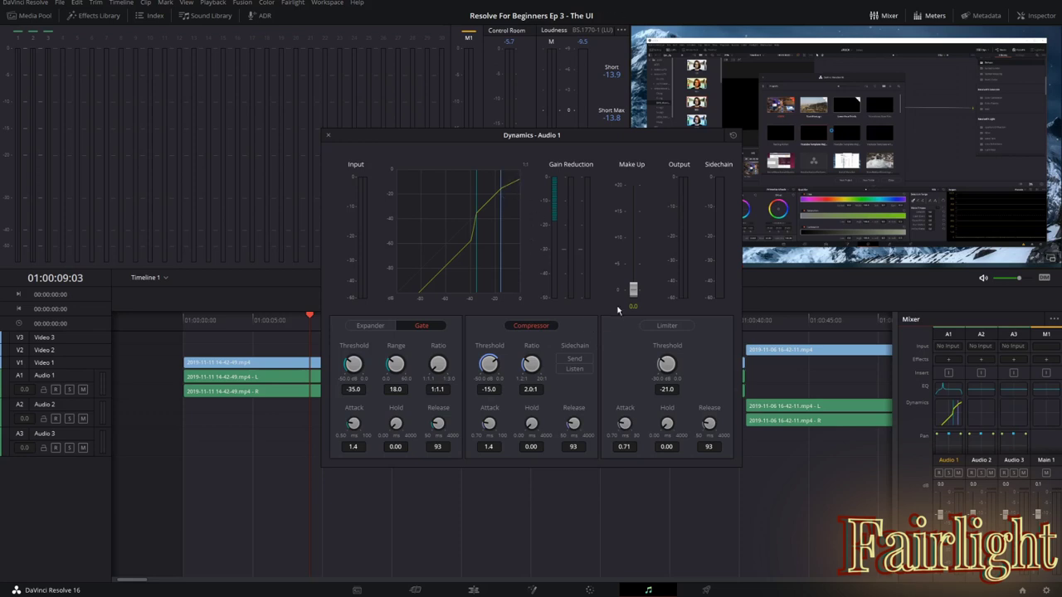
pyautogui.press('Escape')
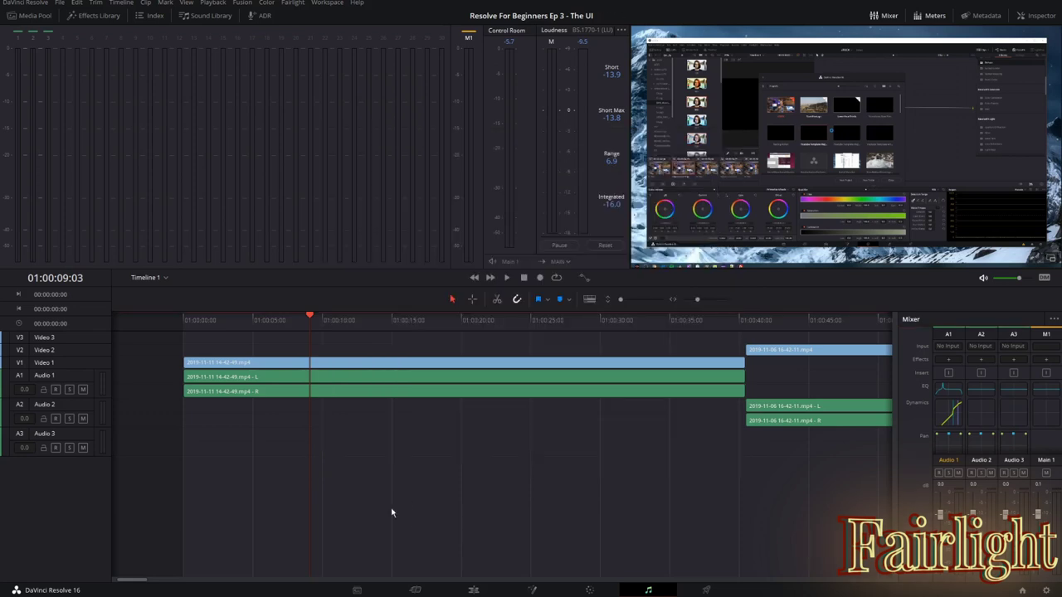
# Search the Sound Library for 'whoosh' and place FOLY-bullwhip-whooshes-short-2 on Audio 3 at the playhead.
pyautogui.click(205, 16)
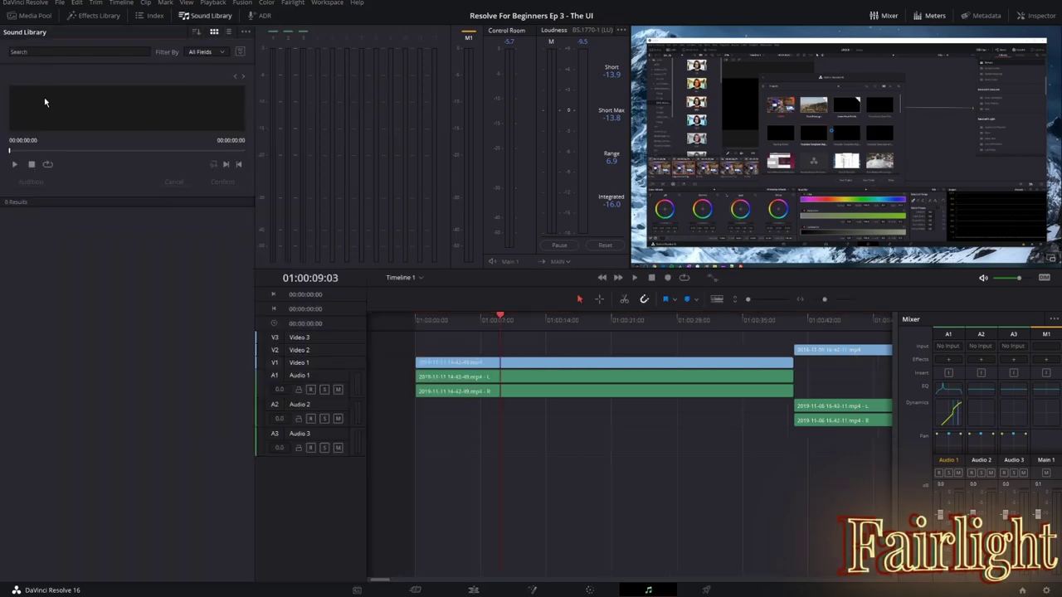
pyautogui.click(49, 54)
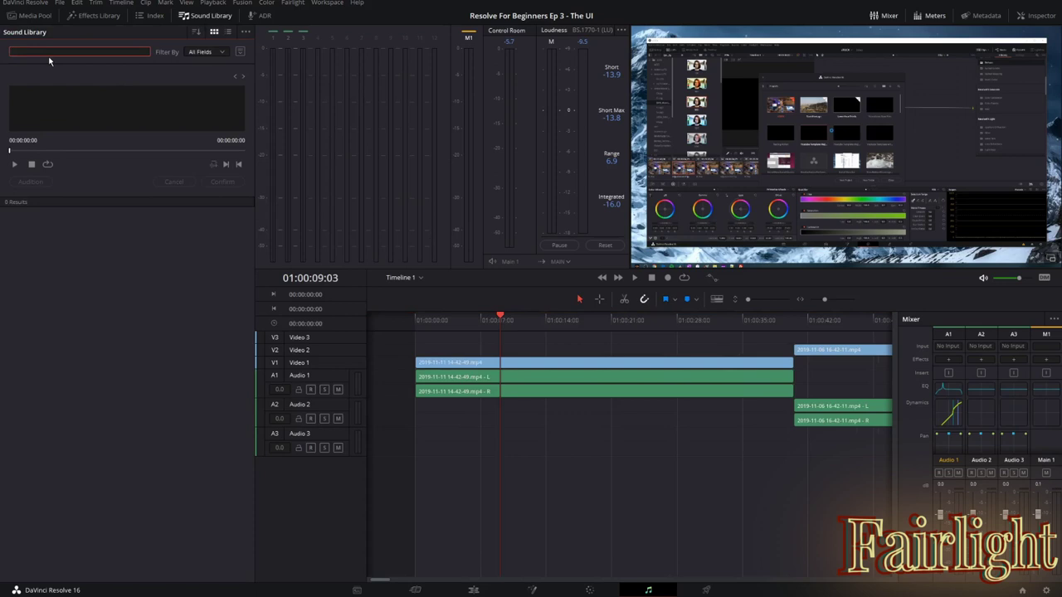
pyautogui.write('whoo')
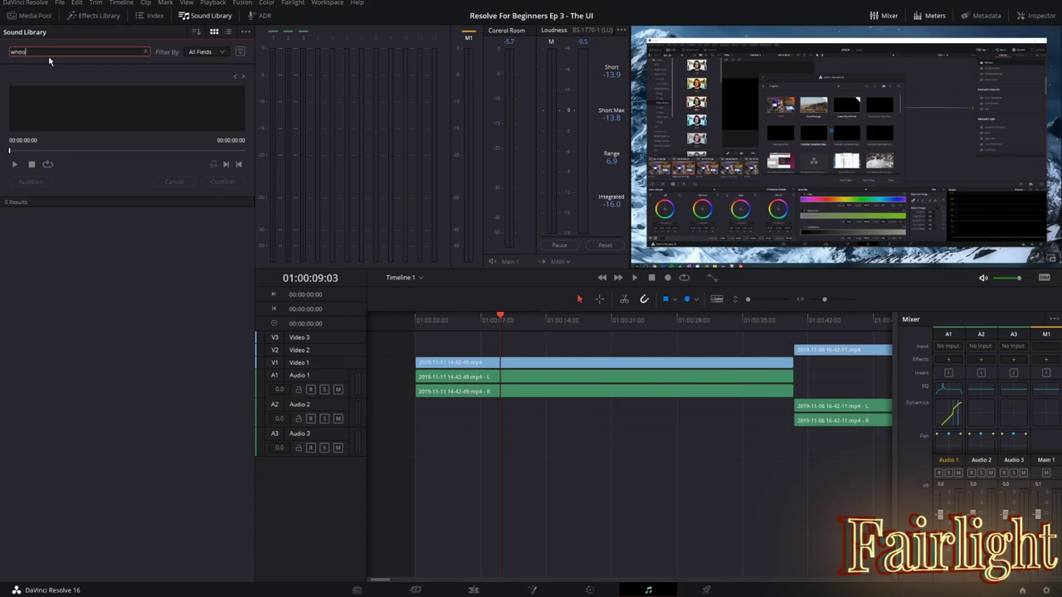
pyautogui.write('sh')
pyautogui.press('Return')
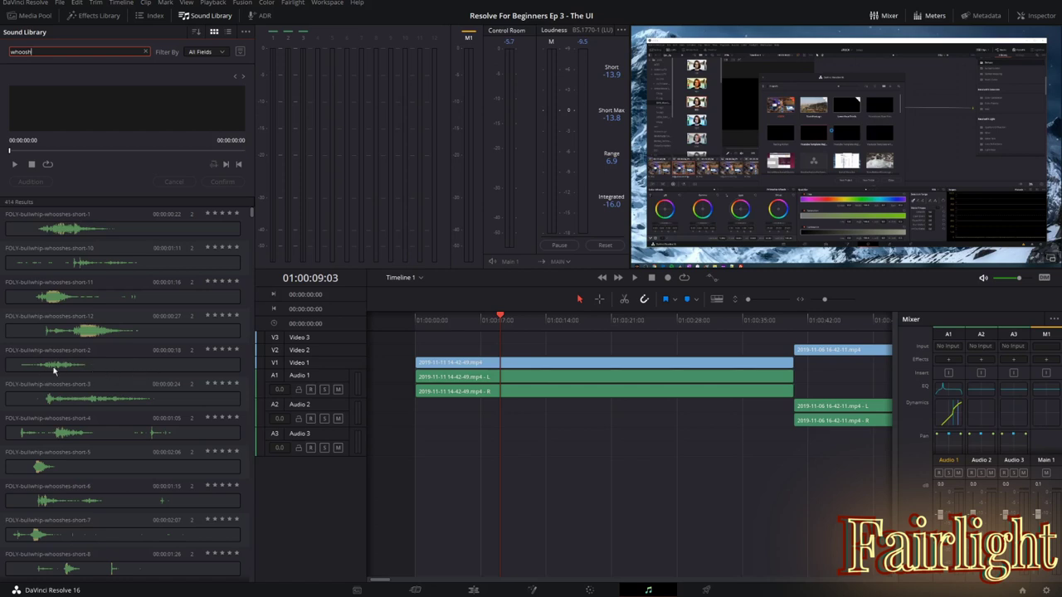
pyautogui.moveTo(54, 371); pyautogui.dragTo(500, 441)
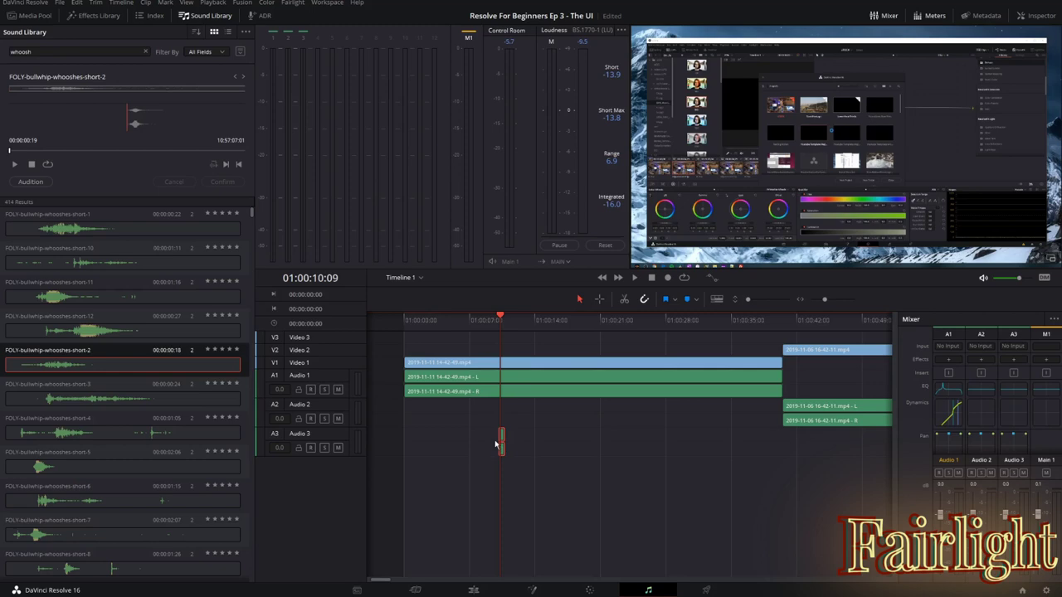
# Show the clip's Metadata and Inspector panels and play back the whoosh.
pyautogui.click(982, 15)
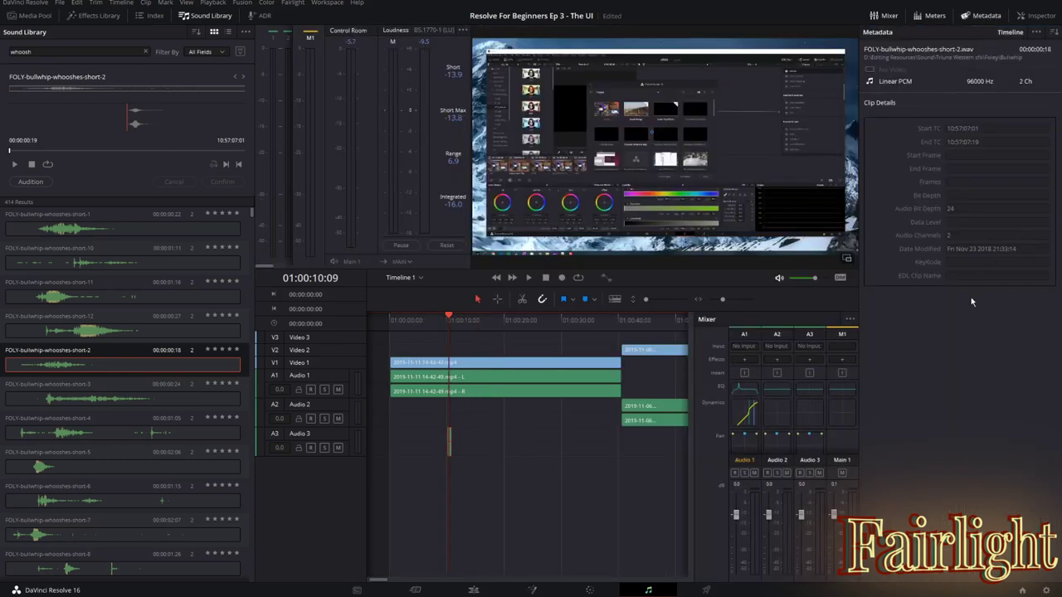
pyautogui.click(1037, 15)
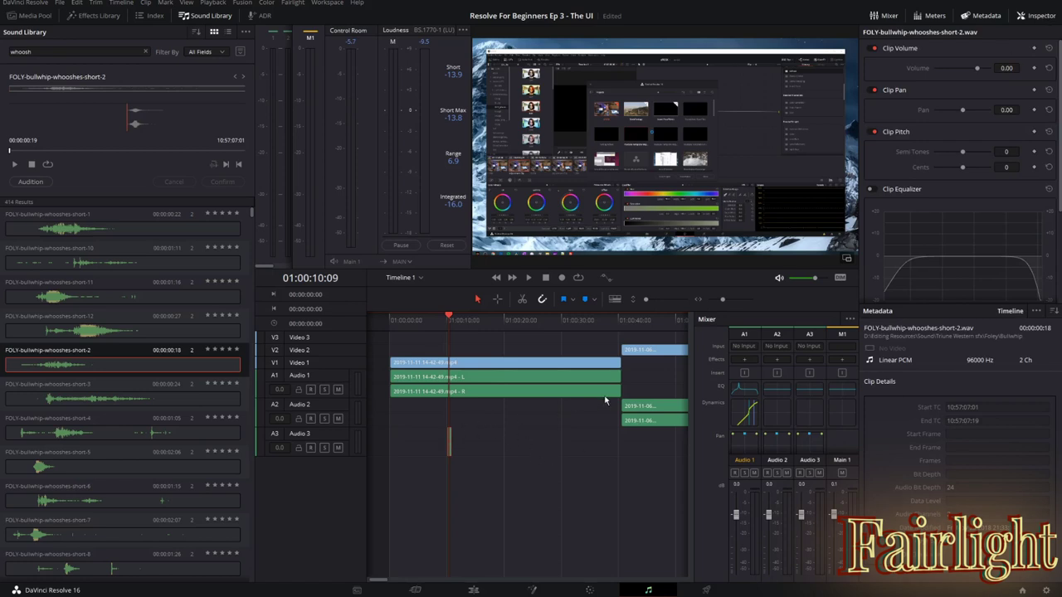
pyautogui.press('space')
pyautogui.press('space')
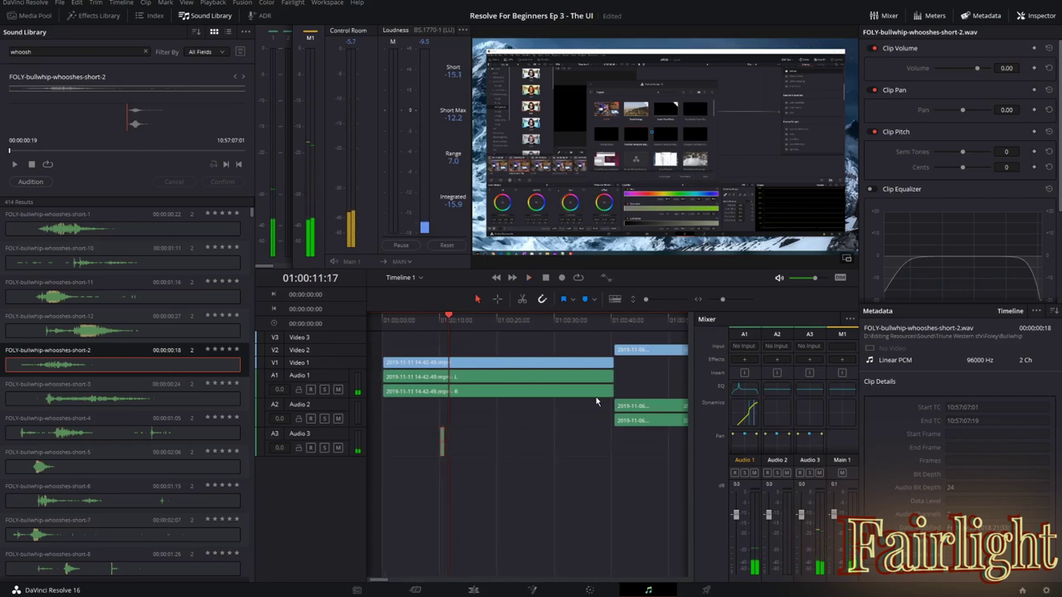
# On the Deliver page, extend the In point to the timeline start and render the Entire Timeline.
pyautogui.click(705, 591)
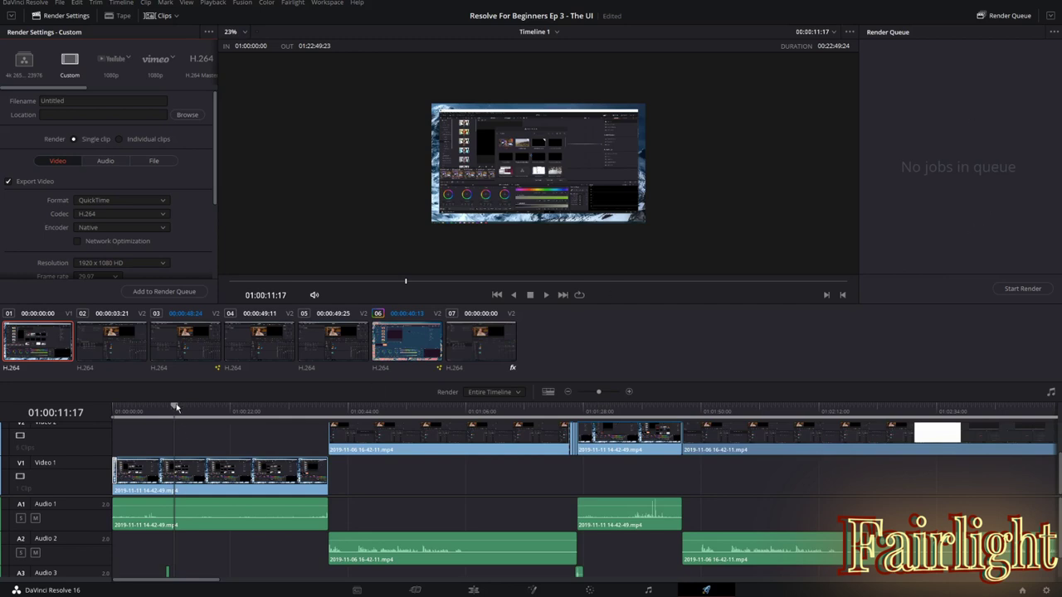
pyautogui.moveTo(176, 408); pyautogui.dragTo(329, 407)
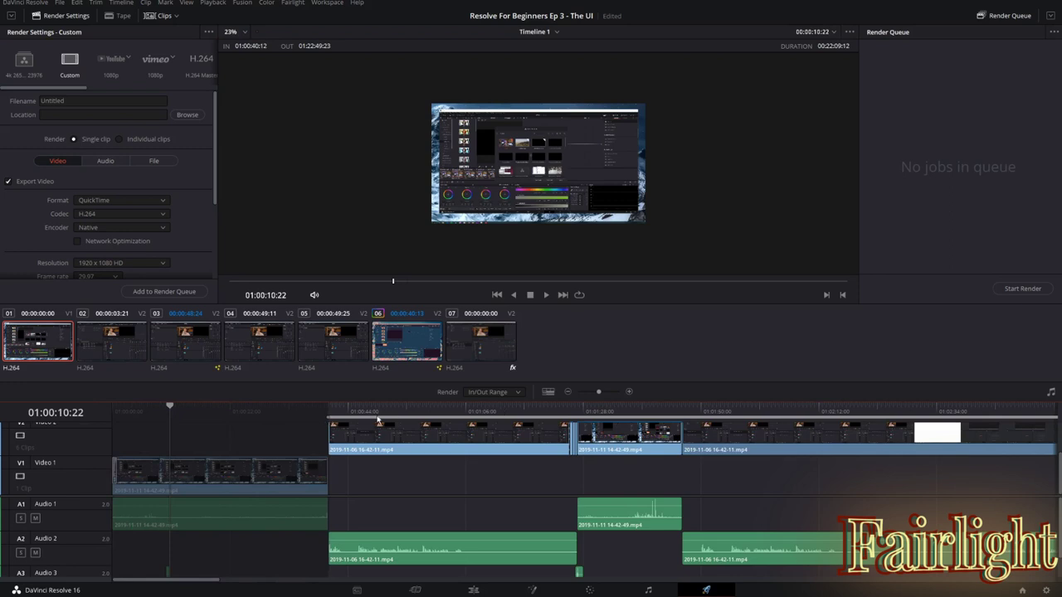
pyautogui.moveTo(329, 407); pyautogui.dragTo(114, 411)
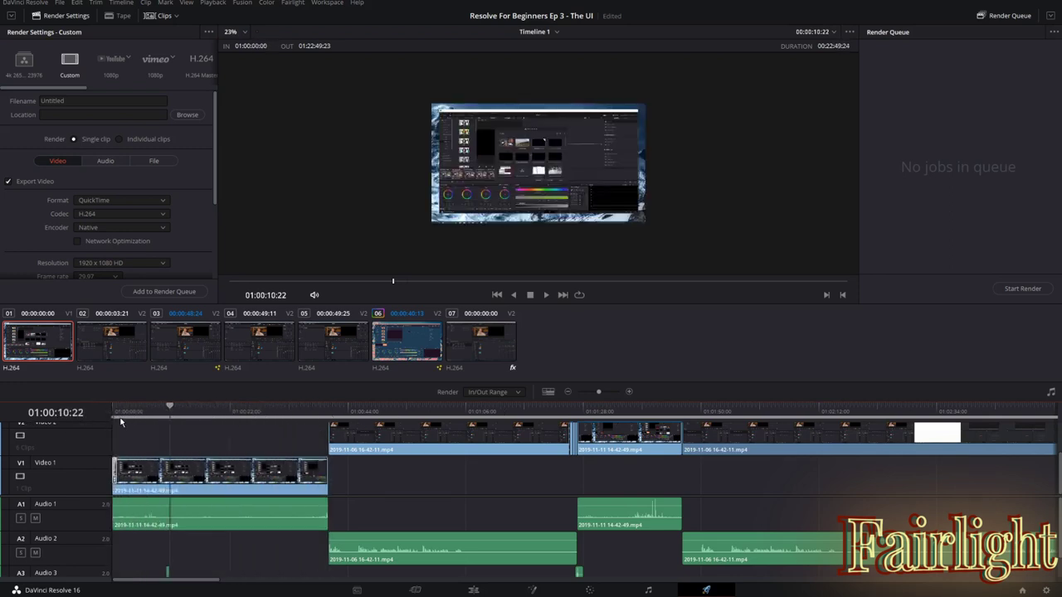
pyautogui.click(505, 392)
pyautogui.click(508, 404)
# Apply the 4k 265 High Q 23976 preset (H.265, 3840x2160), leaving the extra options unused.
pyautogui.click(22, 62)
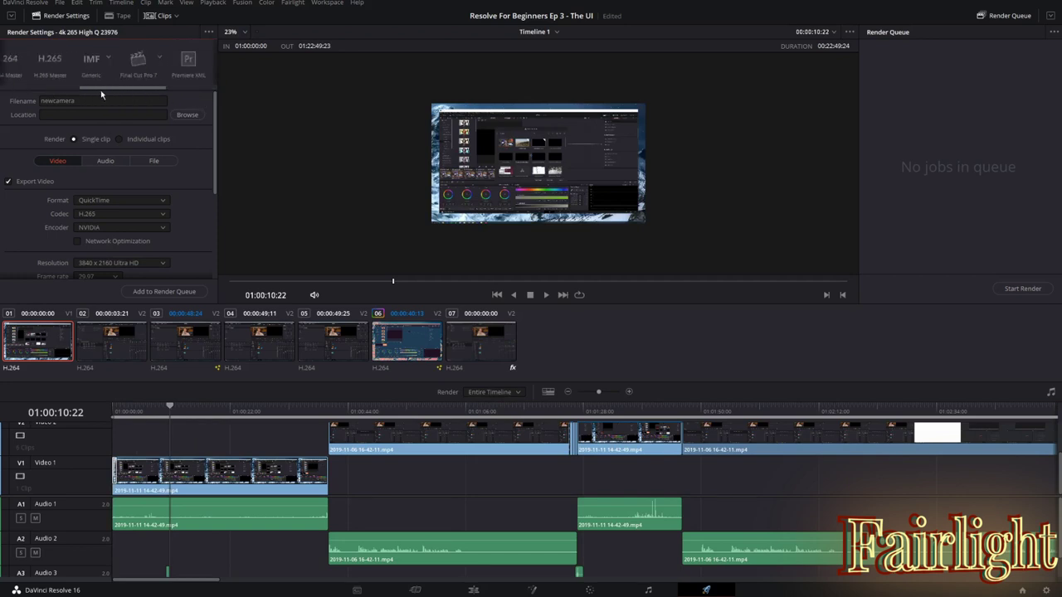
pyautogui.click(207, 32)
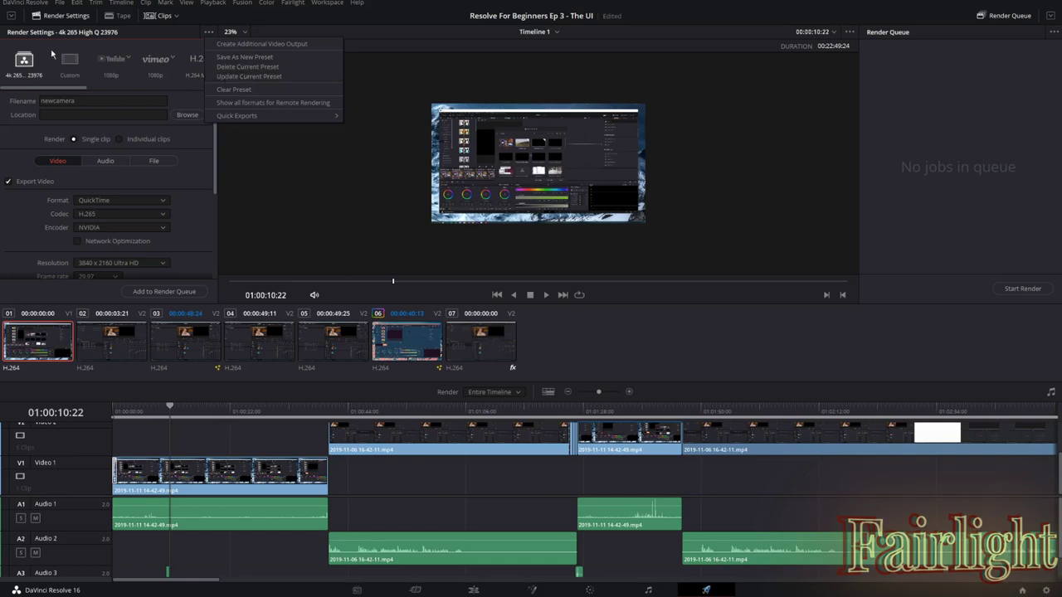
pyautogui.click(9, 137)
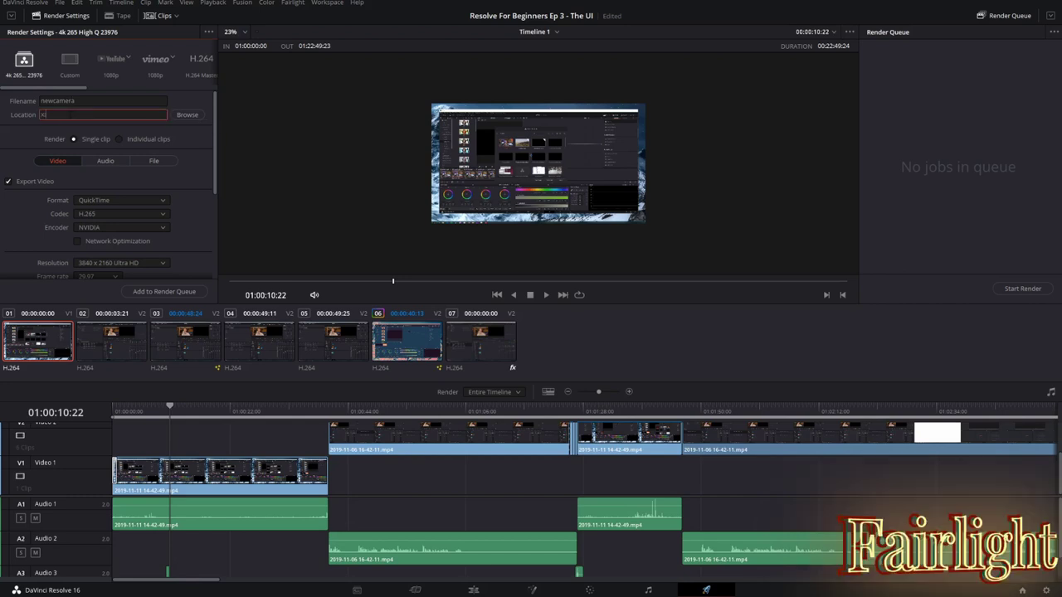
# Keep QuickTime as the format, with the H.265 codec and the NVIDIA encoder.
pyautogui.scroll(-5, 139, 184)
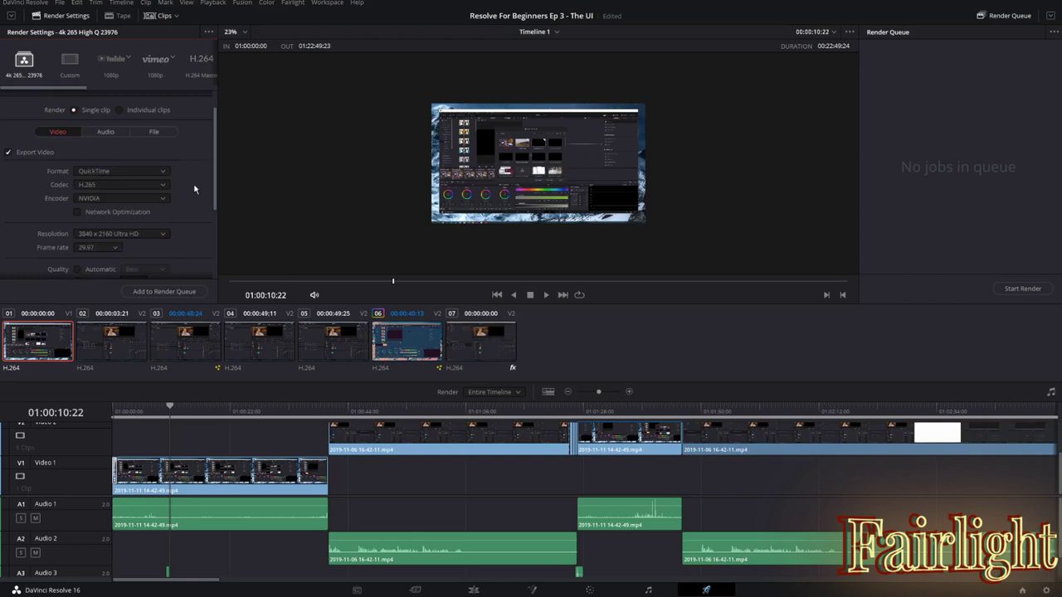
pyautogui.scroll(5, 137, 220)
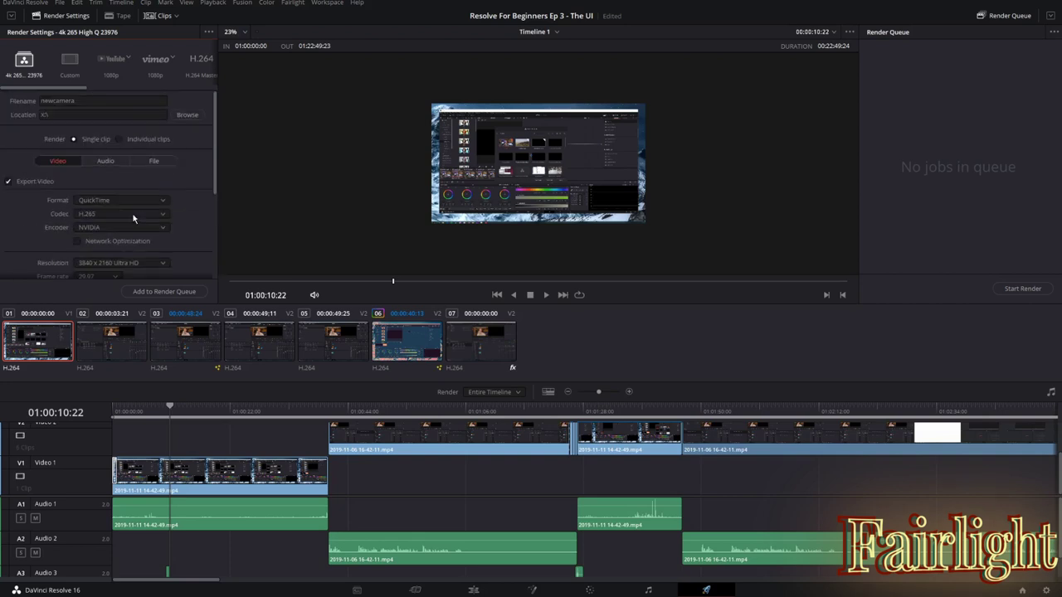
pyautogui.click(105, 201)
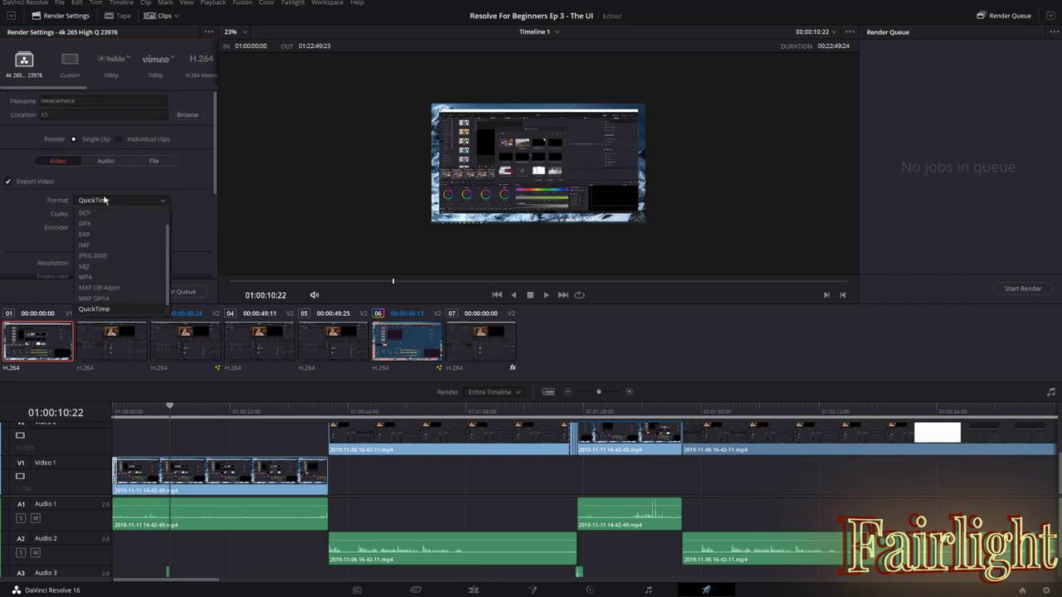
pyautogui.scroll(-1, 173, 201)
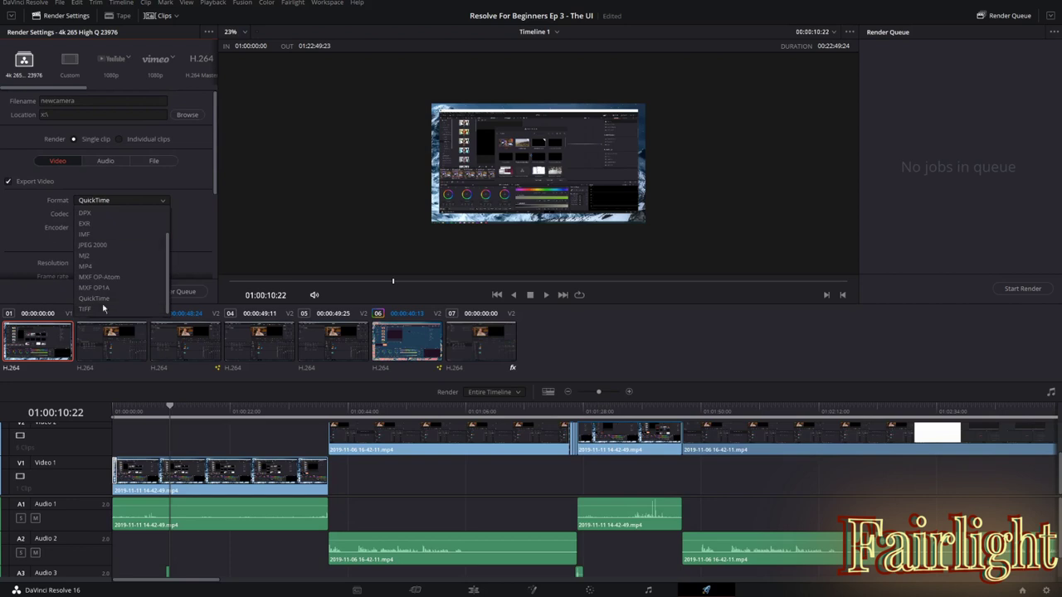
pyautogui.click(160, 205)
pyautogui.click(115, 216)
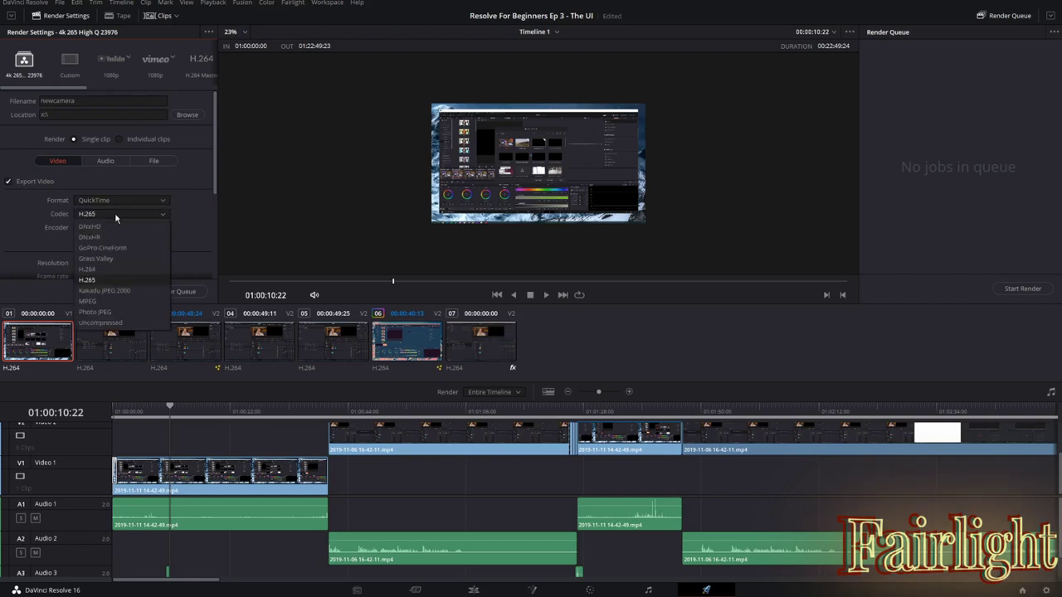
pyautogui.click(98, 280)
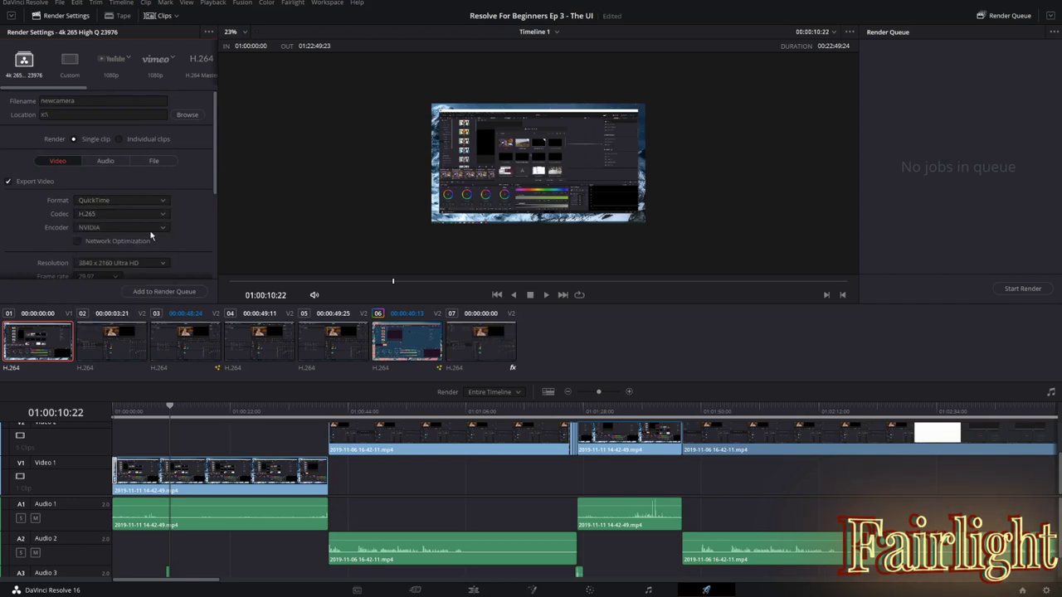
pyautogui.click(150, 230)
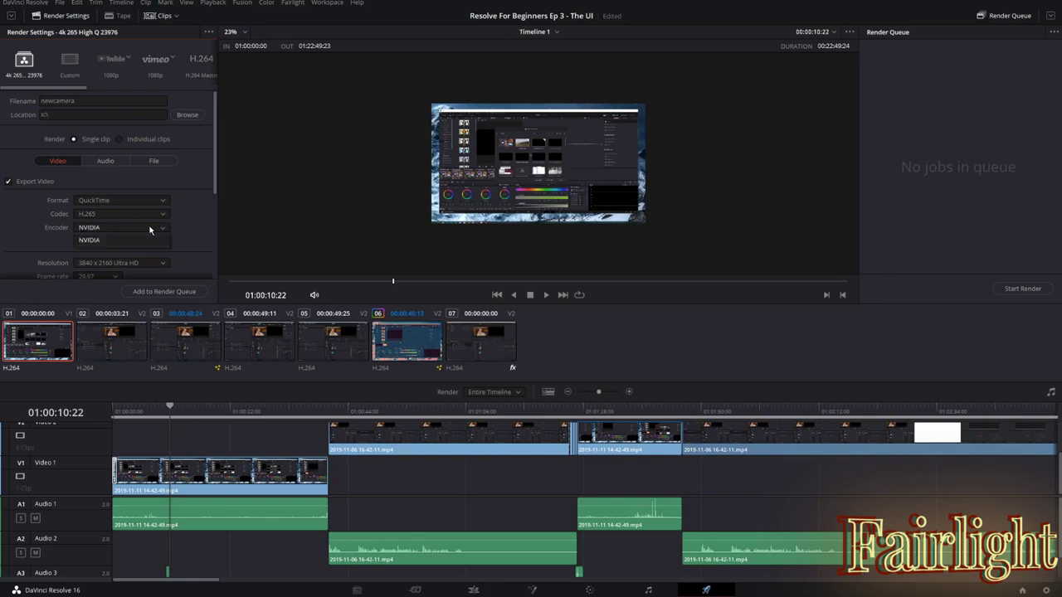
pyautogui.click(95, 240)
# Switch the codec to H.264 with the NVIDIA hardware encoder.
pyautogui.click(106, 216)
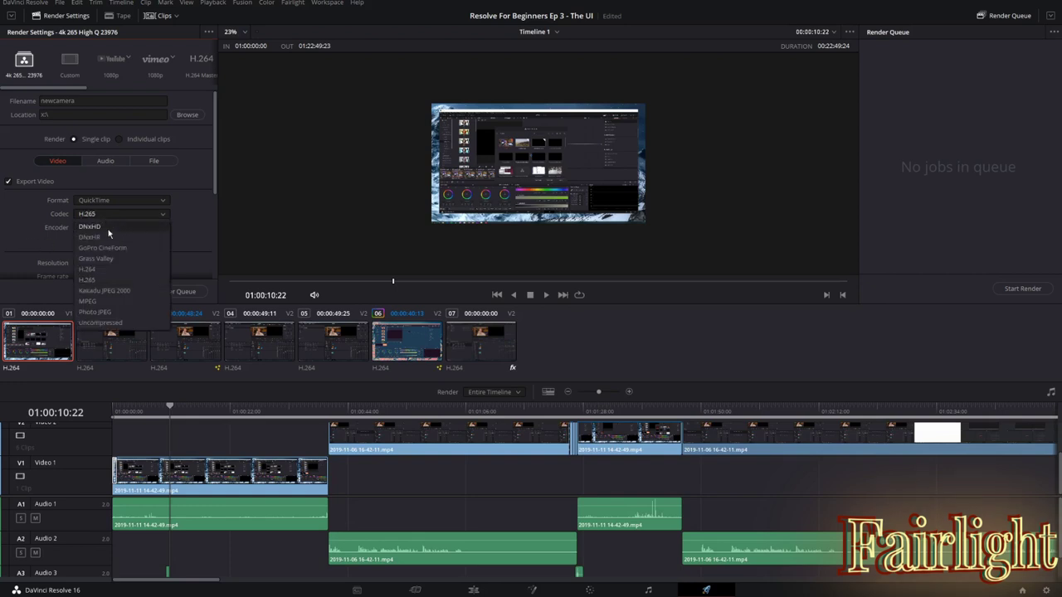
pyautogui.click(101, 270)
pyautogui.click(150, 230)
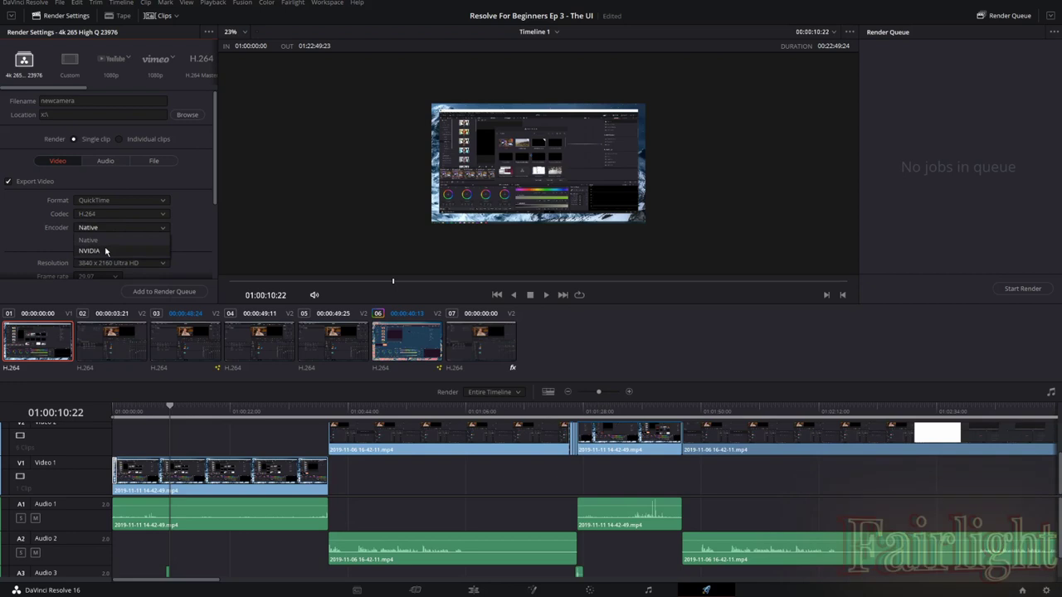
pyautogui.click(157, 242)
pyautogui.scroll(-5, 166, 218)
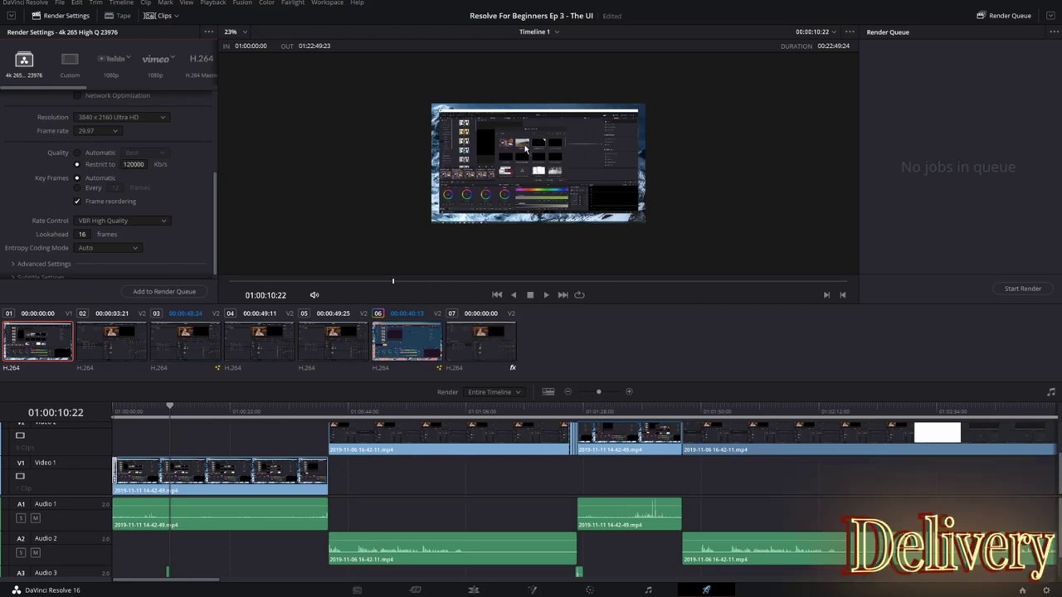
# Keep VBR High Quality rate control and expand the Advanced Settings.
pyautogui.scroll(-1, 132, 207)
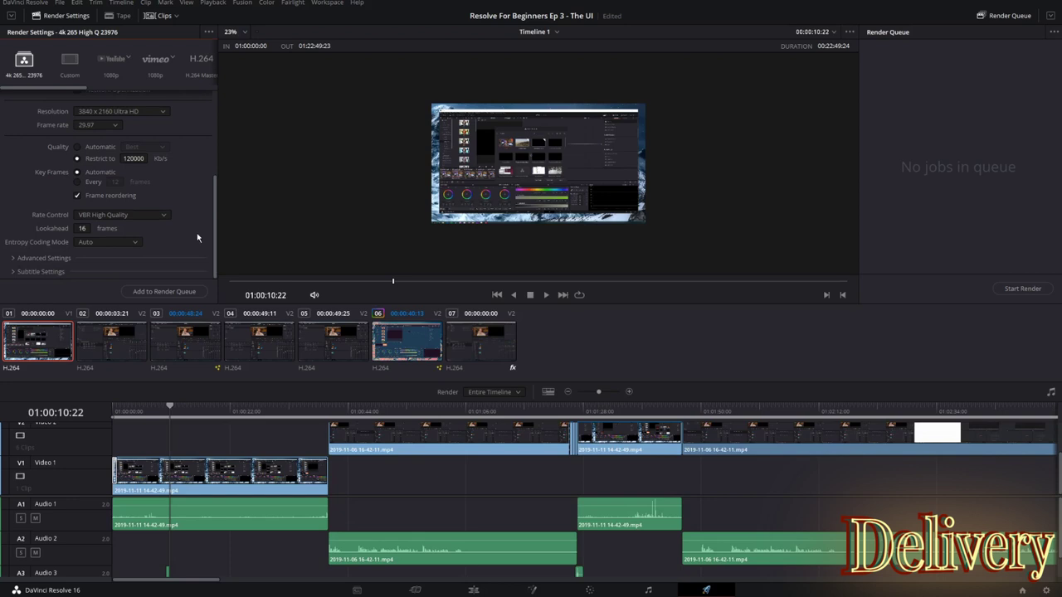
pyautogui.click(131, 218)
pyautogui.click(131, 217)
pyautogui.click(18, 260)
# Add the render as Job 1, accepting the resolution warning and replacing the existing output file.
pyautogui.scroll(-5, 166, 224)
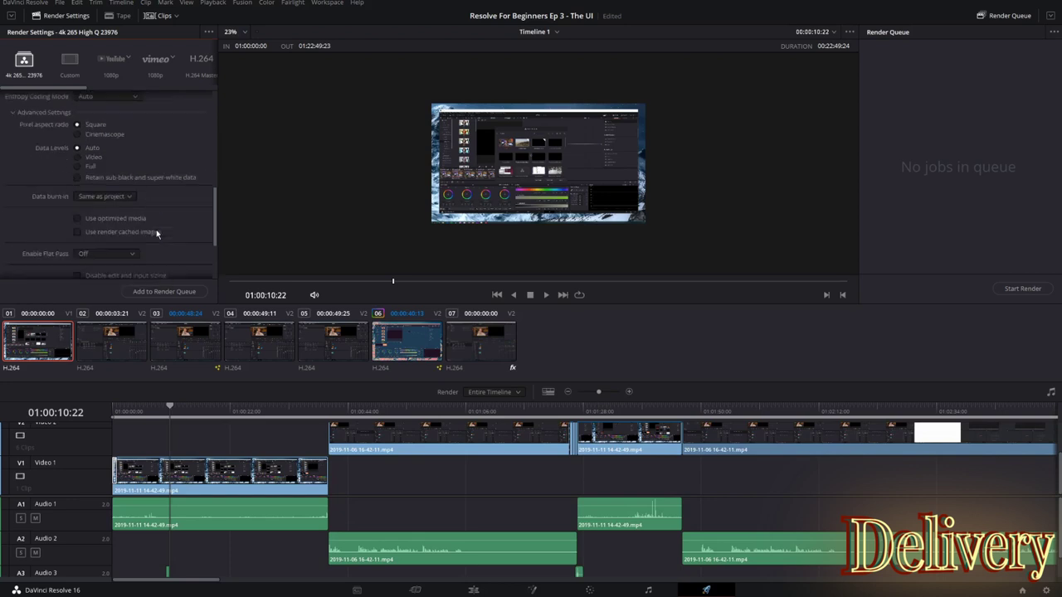
pyautogui.click(164, 292)
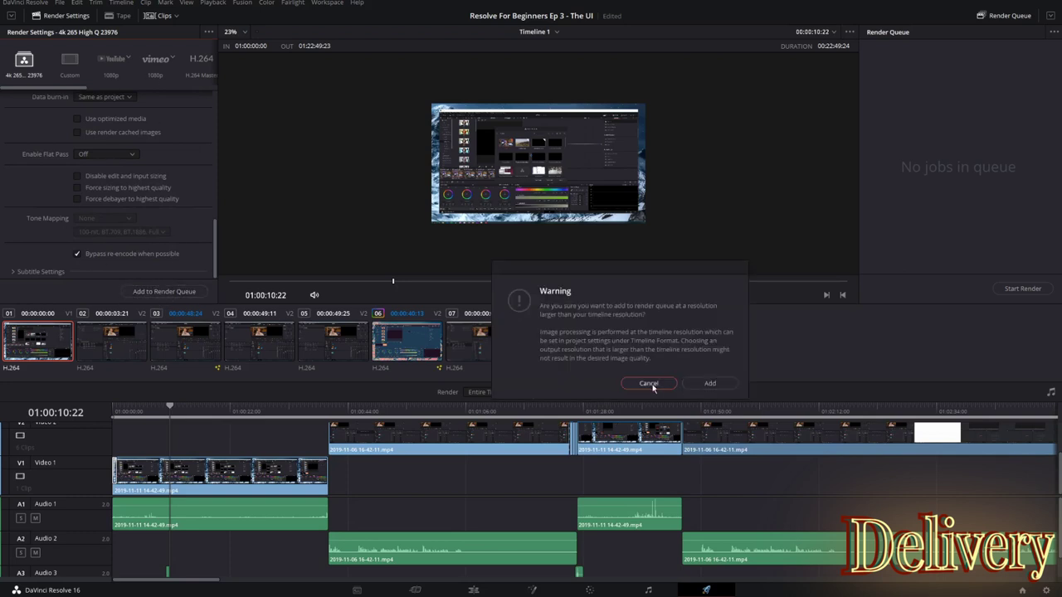
pyautogui.click(709, 383)
pyautogui.press('Return')
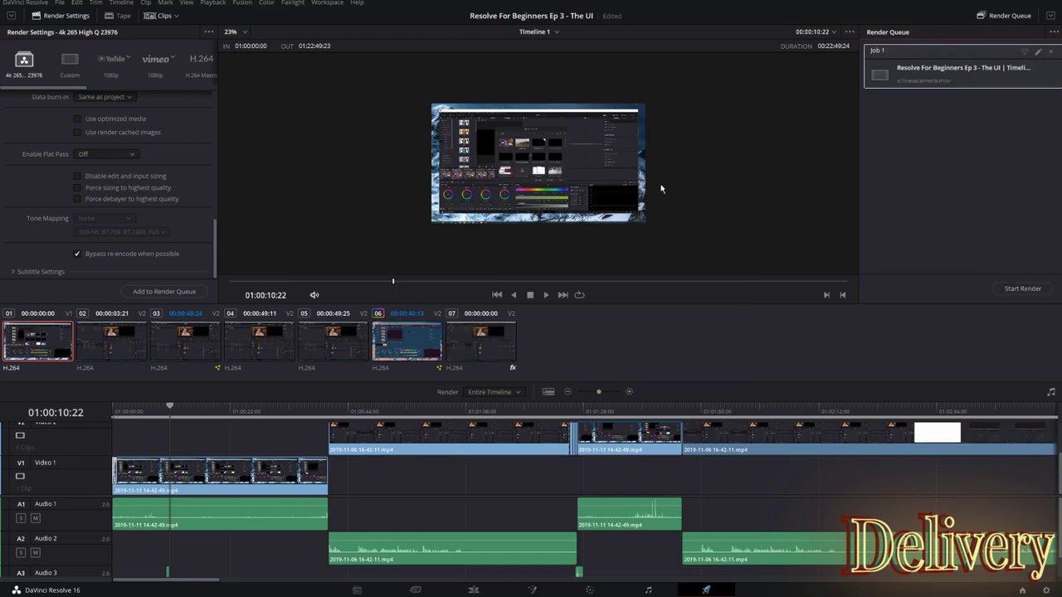
pyautogui.click(590, 590)
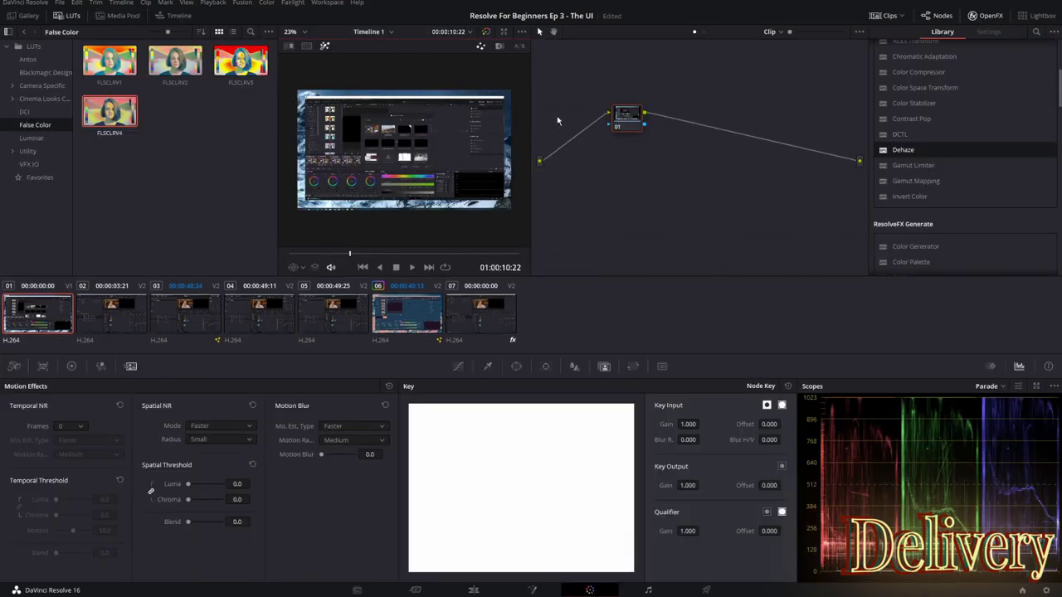
# Grab a still of frame 01:00:24:08 into the Gallery.
pyautogui.click(22, 16)
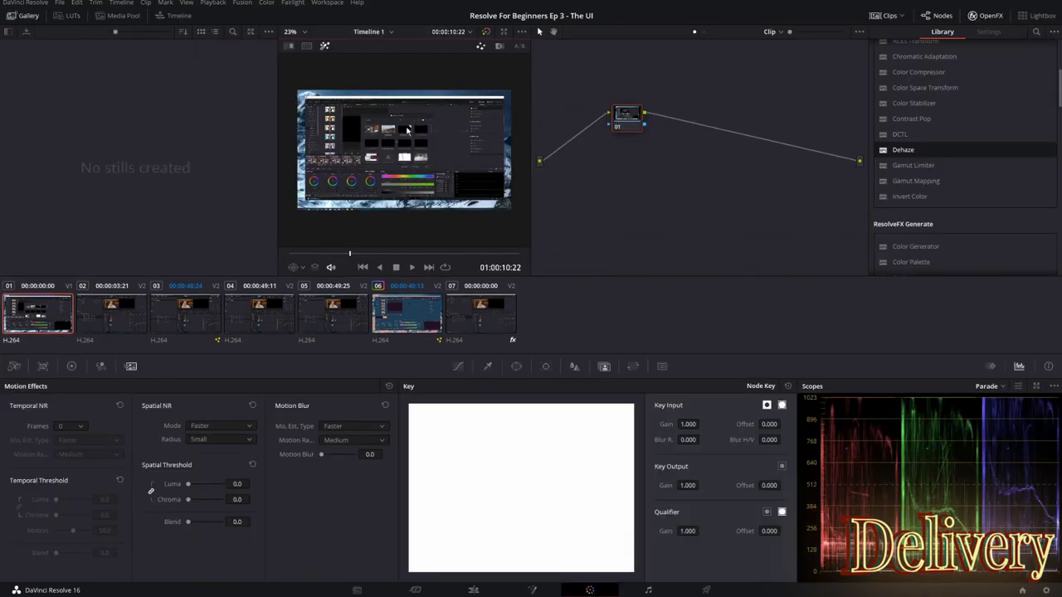
pyautogui.moveTo(351, 254); pyautogui.dragTo(429, 256)
pyautogui.rightClick(399, 141)
pyautogui.click(425, 145)
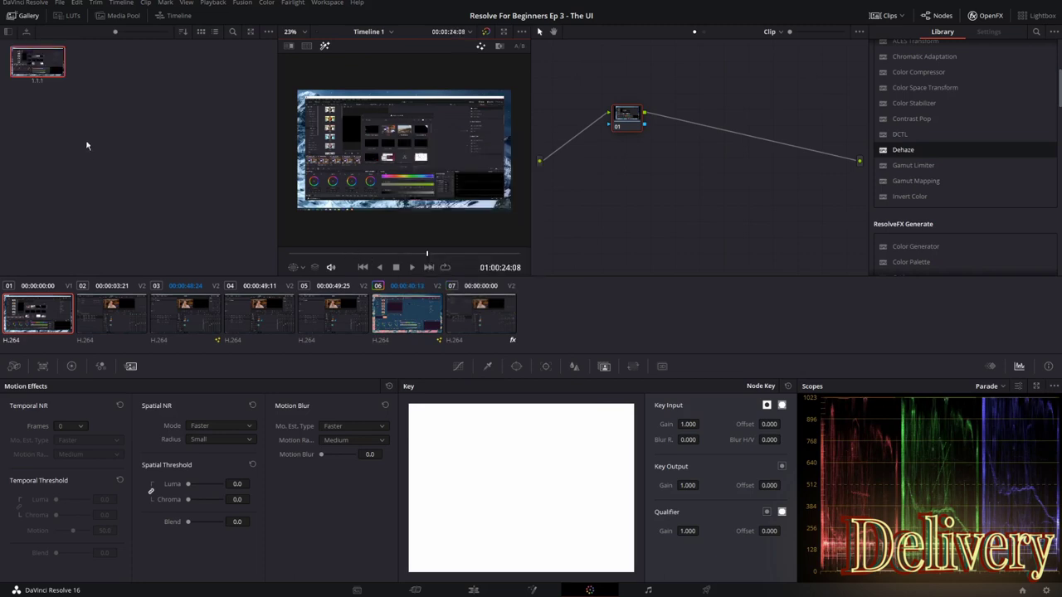
# Export the still as a JPEG to the Thumbnails folder, then start rendering the queued job.
pyautogui.rightClick(41, 67)
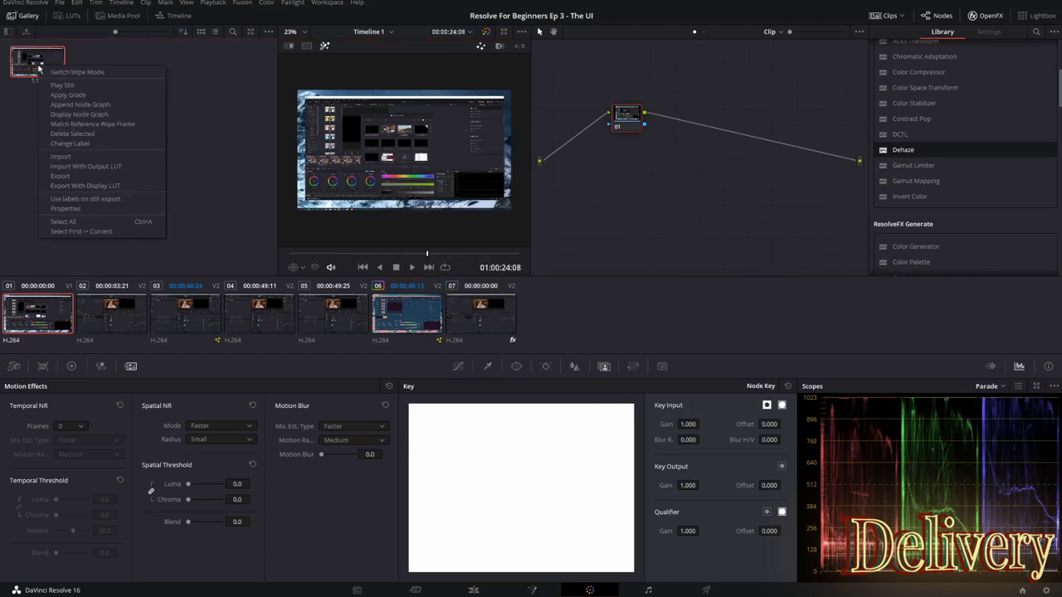
pyautogui.click(77, 177)
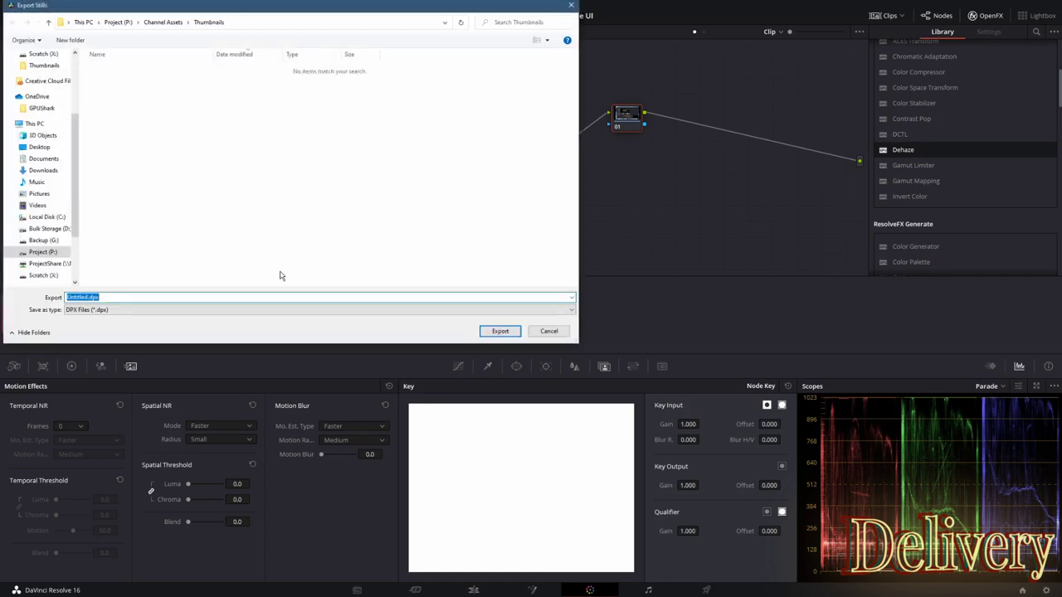
pyautogui.write('saved.j')
pyautogui.click(164, 309)
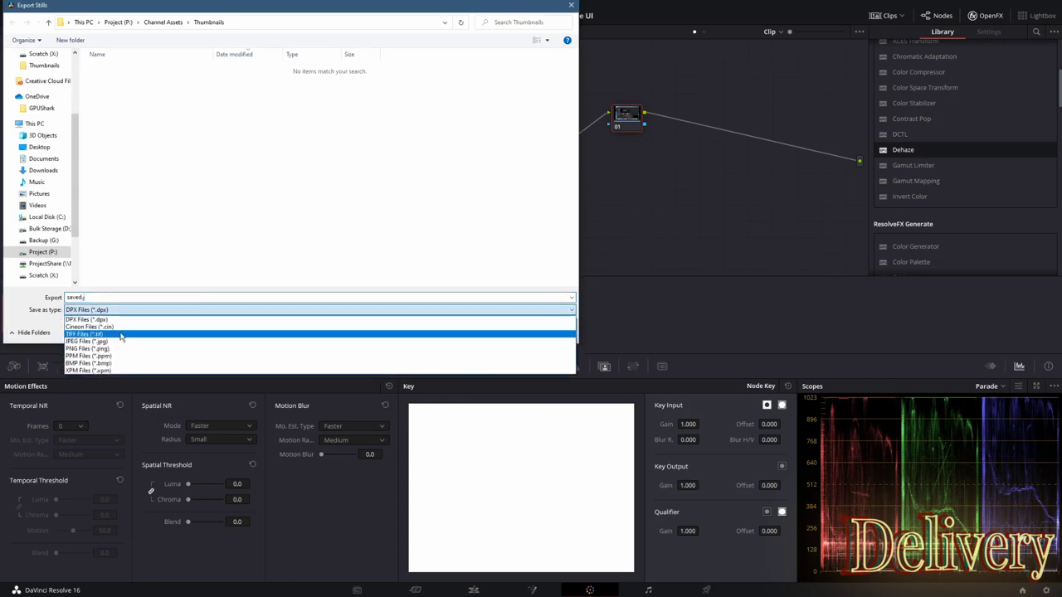
pyautogui.click(142, 334)
pyautogui.click(500, 332)
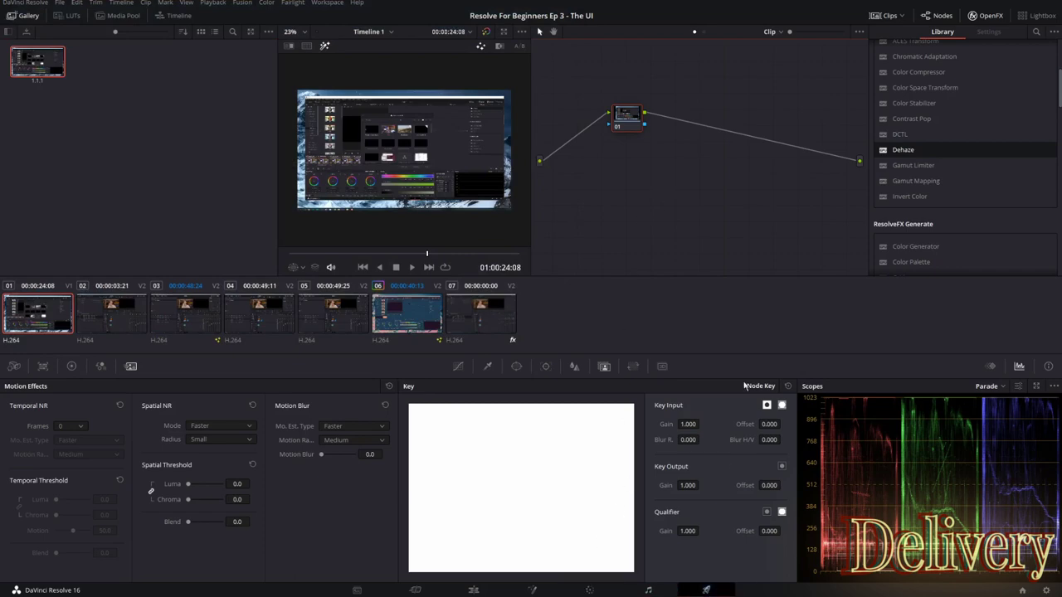
pyautogui.click(704, 589)
pyautogui.click(1024, 288)
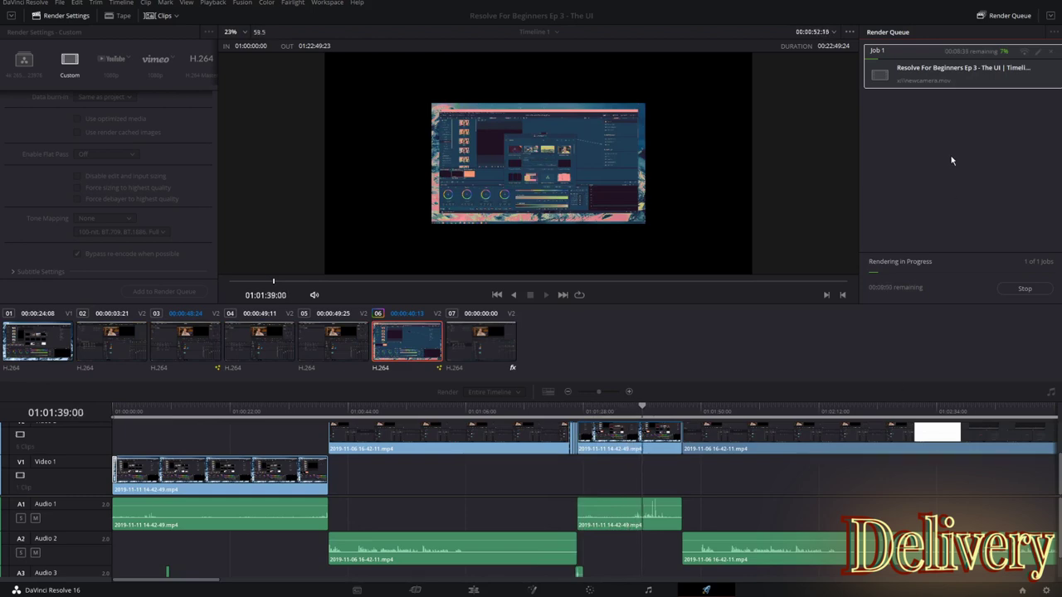
# Open the Scratch (X:) folder holding the render job's output newcamera.mov.
pyautogui.rightClick(949, 73)
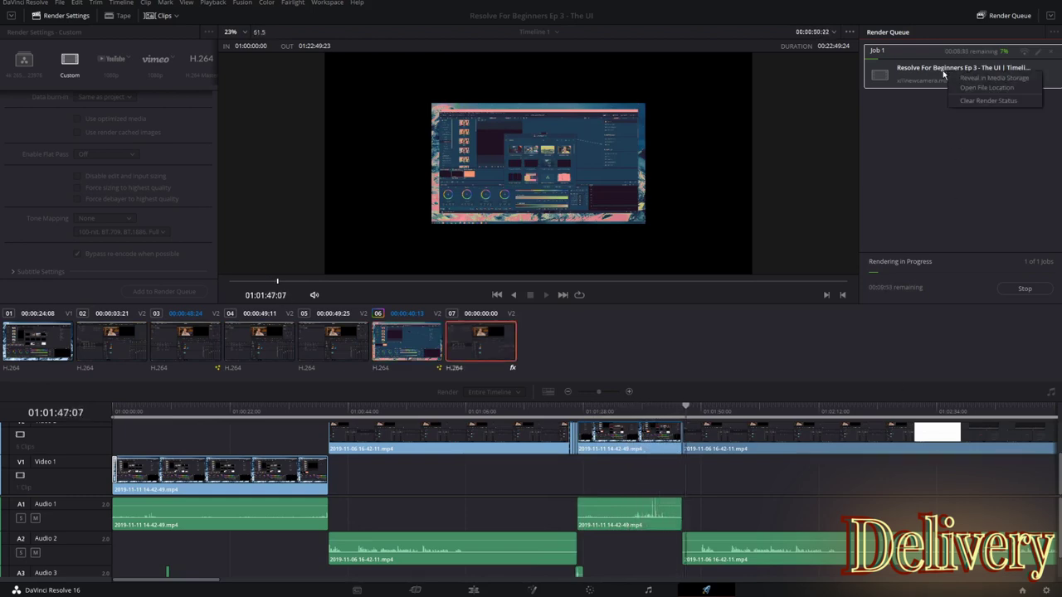
pyautogui.press('Escape')
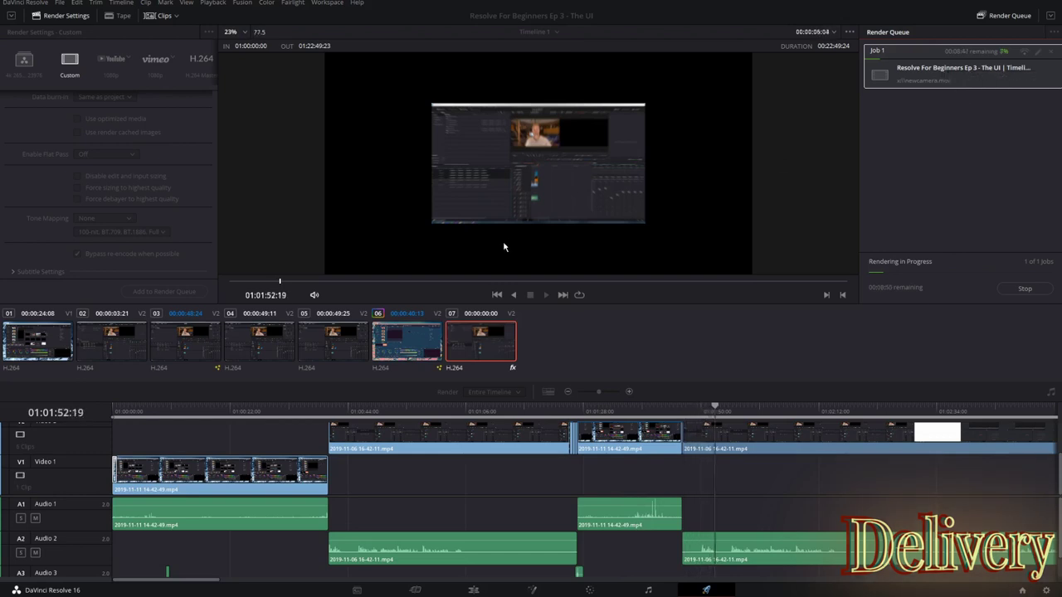
pyautogui.rightClick(936, 70)
pyautogui.click(970, 84)
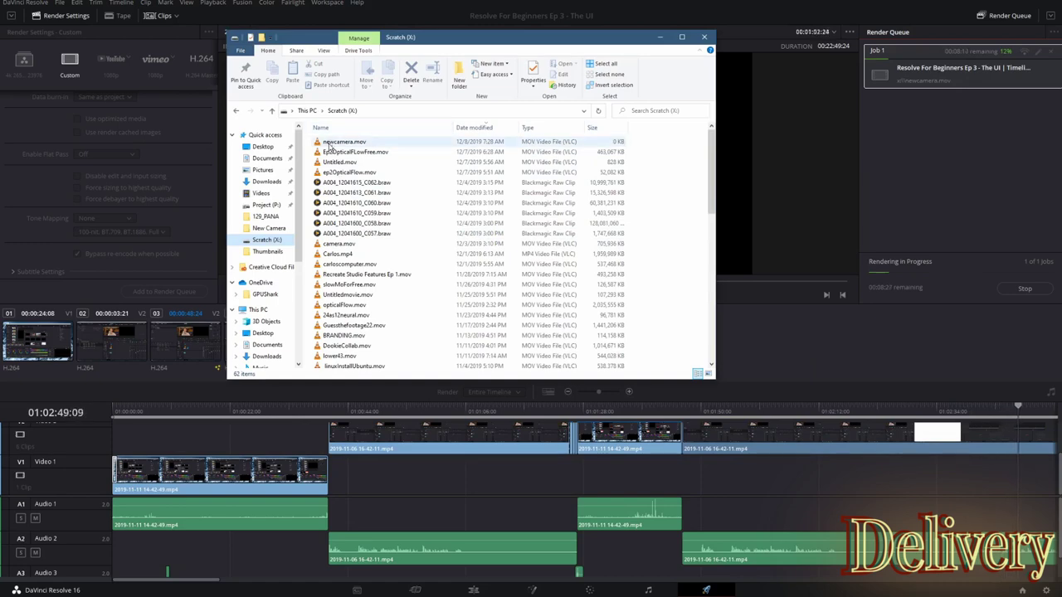
# Check newcamera.mov's details in Scratch (X:) and close the Explorer window.
pyautogui.moveTo(368, 141)
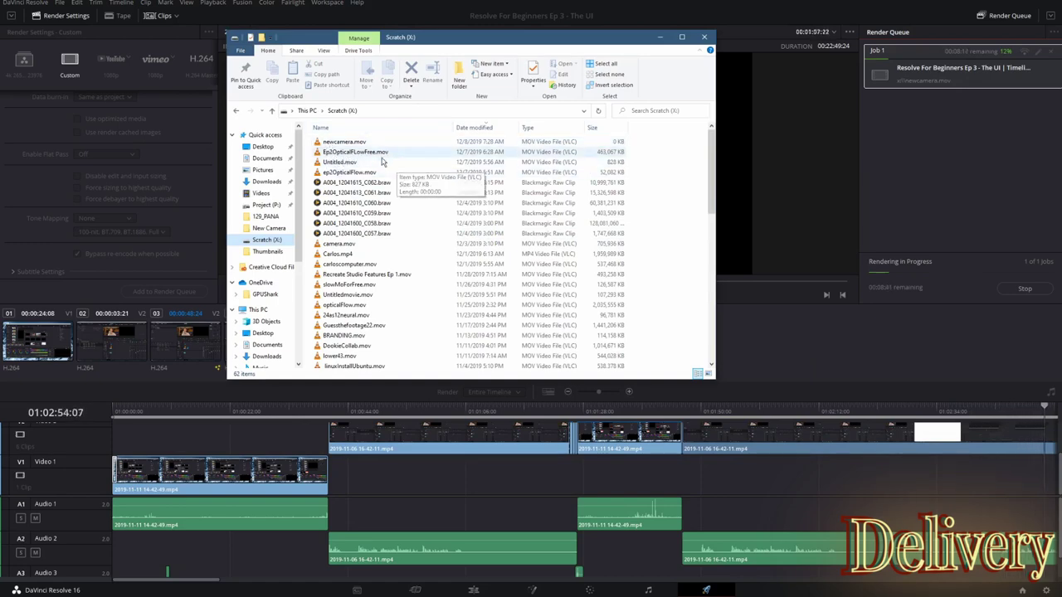
pyautogui.moveTo(362, 340)
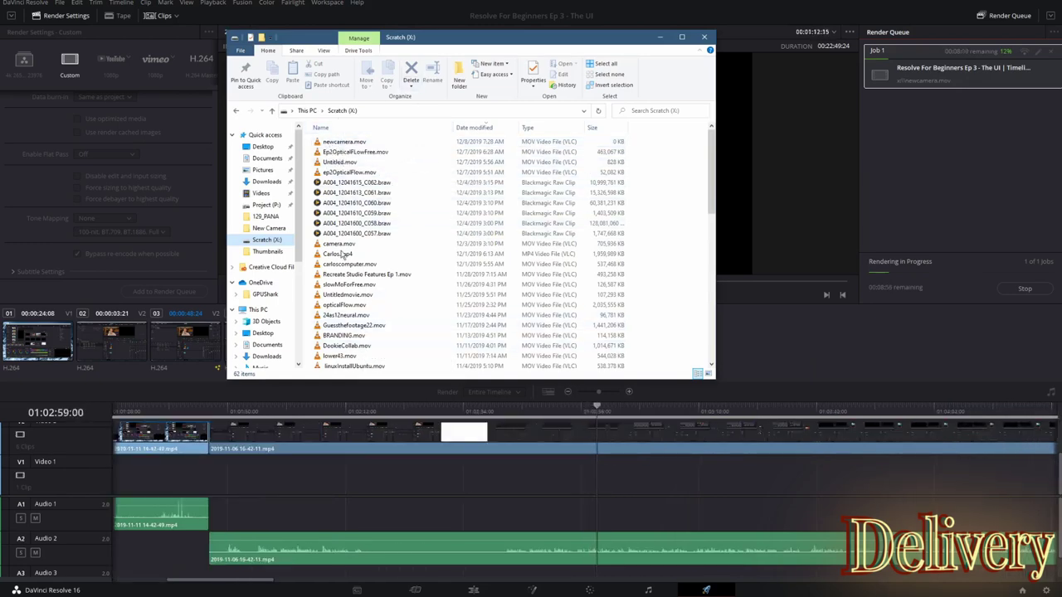
pyautogui.click(701, 38)
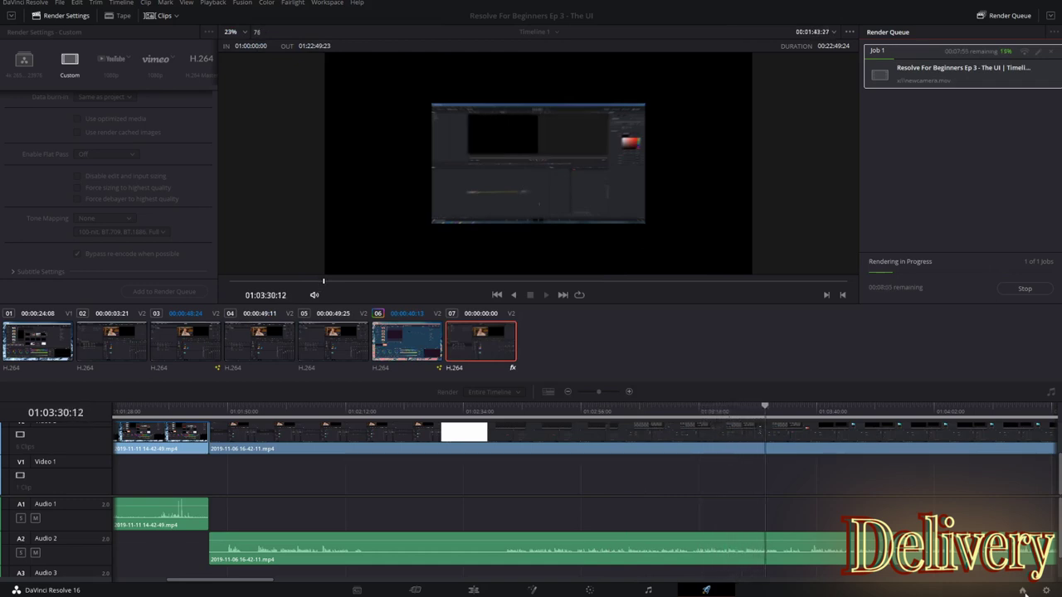
# Cancel the running Job 1 render with Esc and save the project.
pyautogui.click(60, 2)
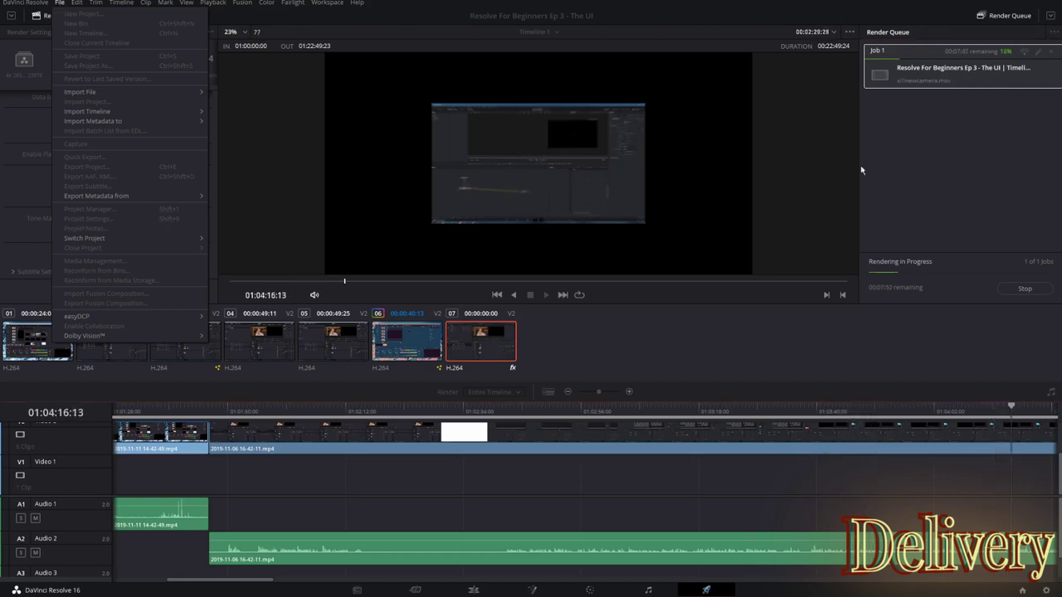
pyautogui.click(479, 201)
pyautogui.press('Escape')
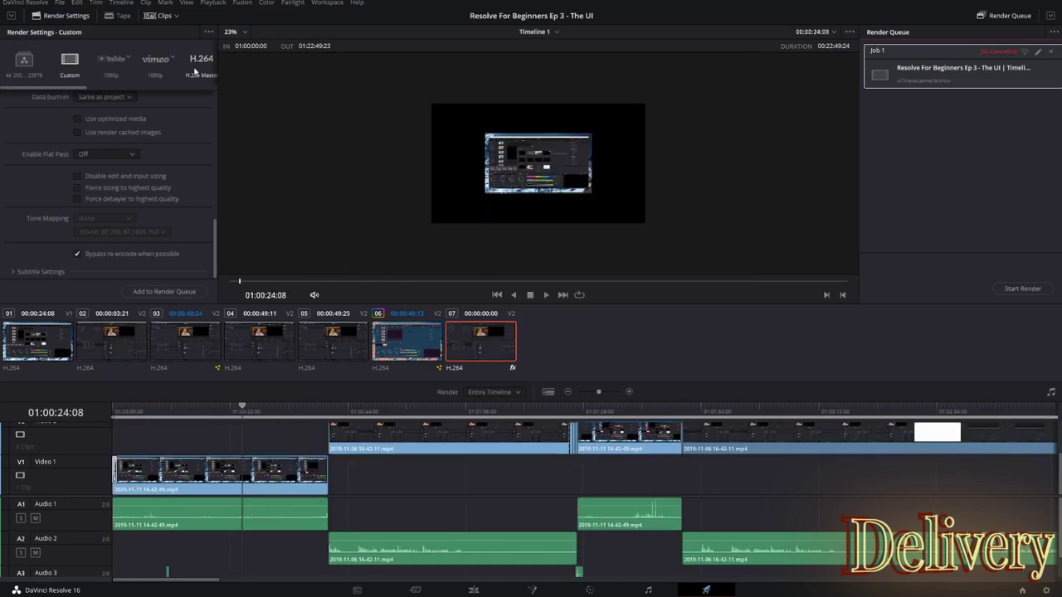
pyautogui.click(58, 2)
pyautogui.click(89, 56)
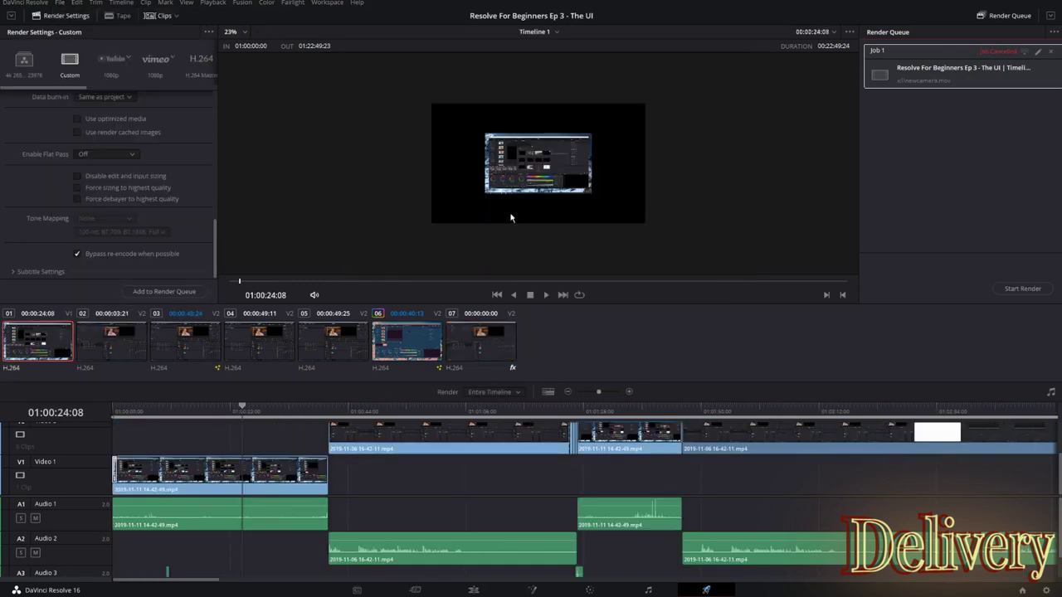